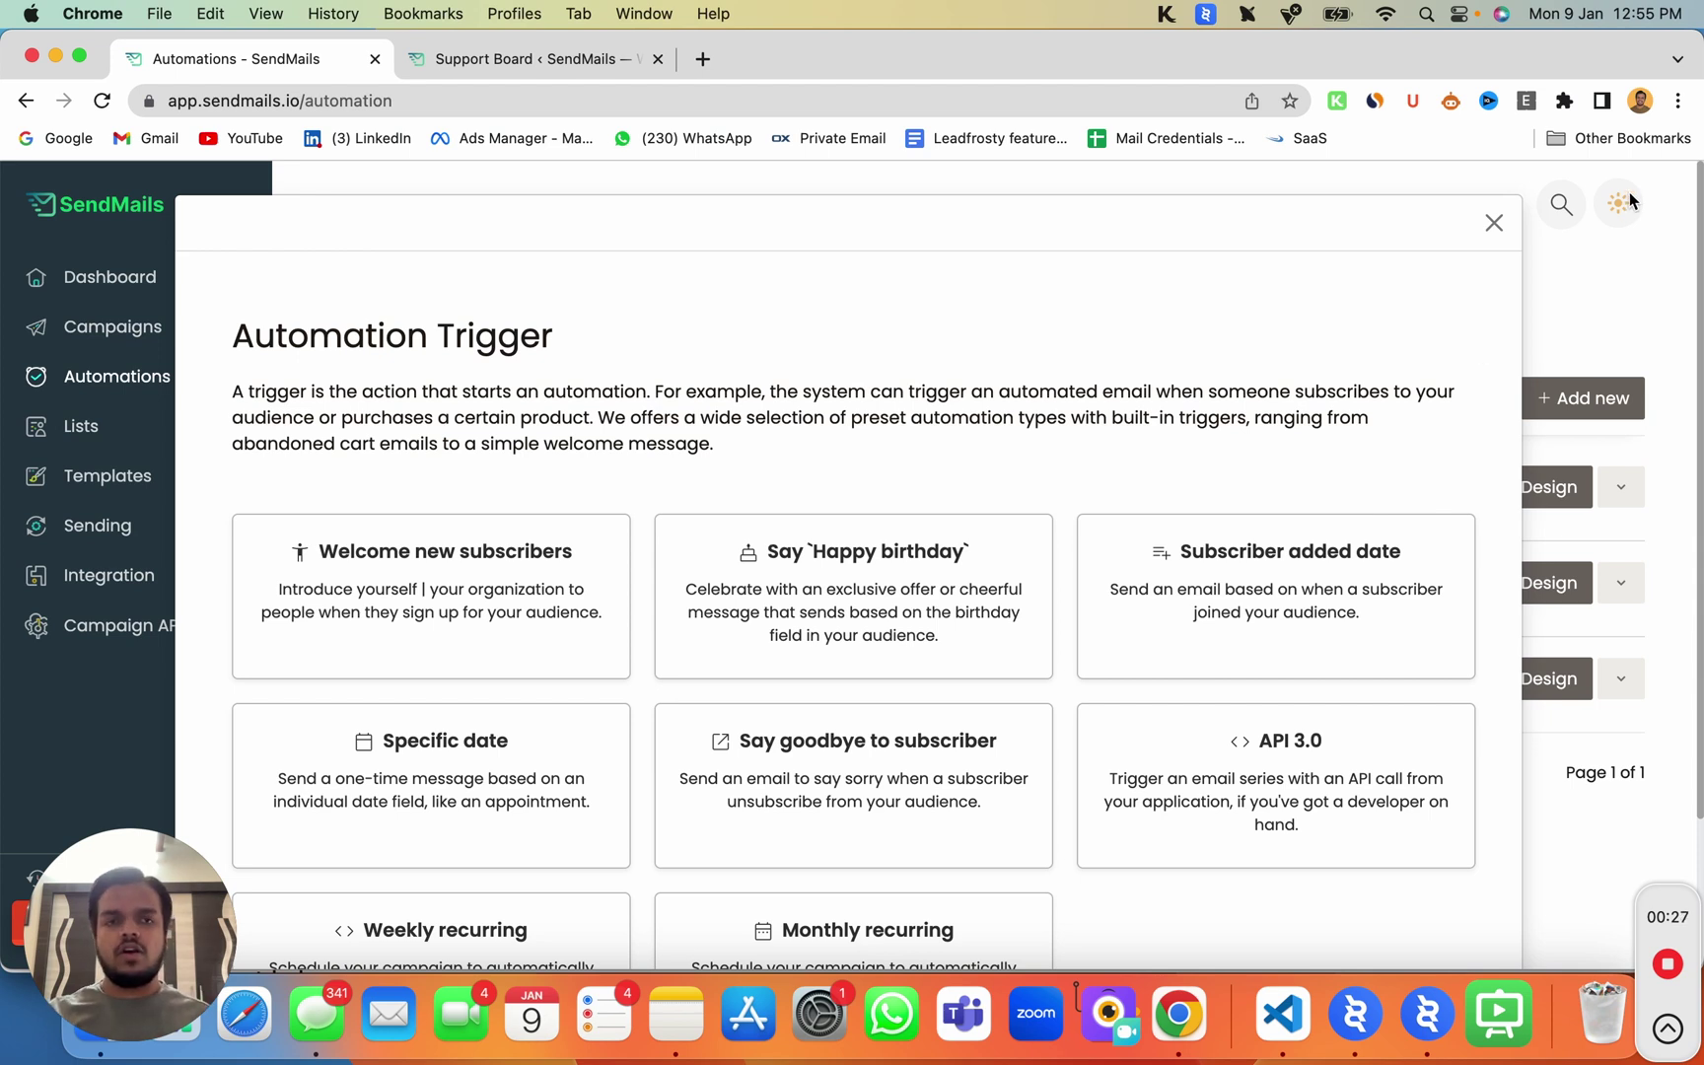
Step: Close the trigger chooser and start a new automation to bring up the preset triggers
{"action": "left_click", "coordinate": [1494, 226]}
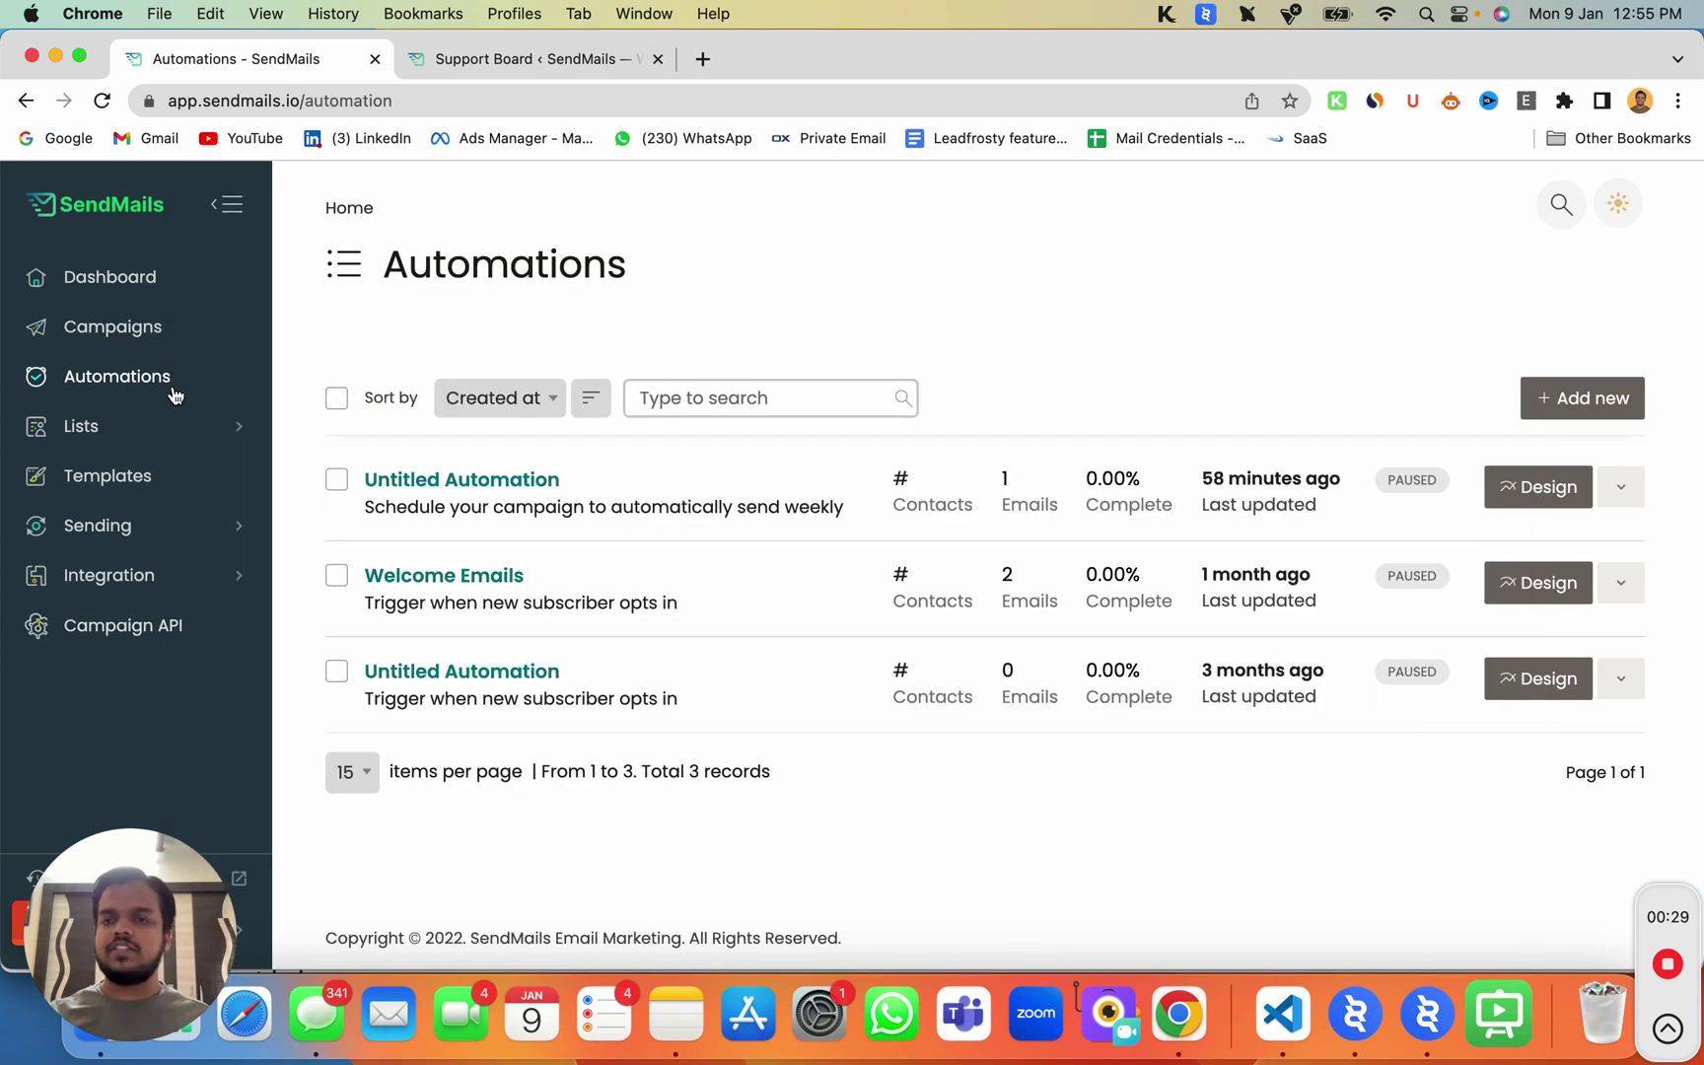
{"action": "left_click", "coordinate": [1576, 419]}
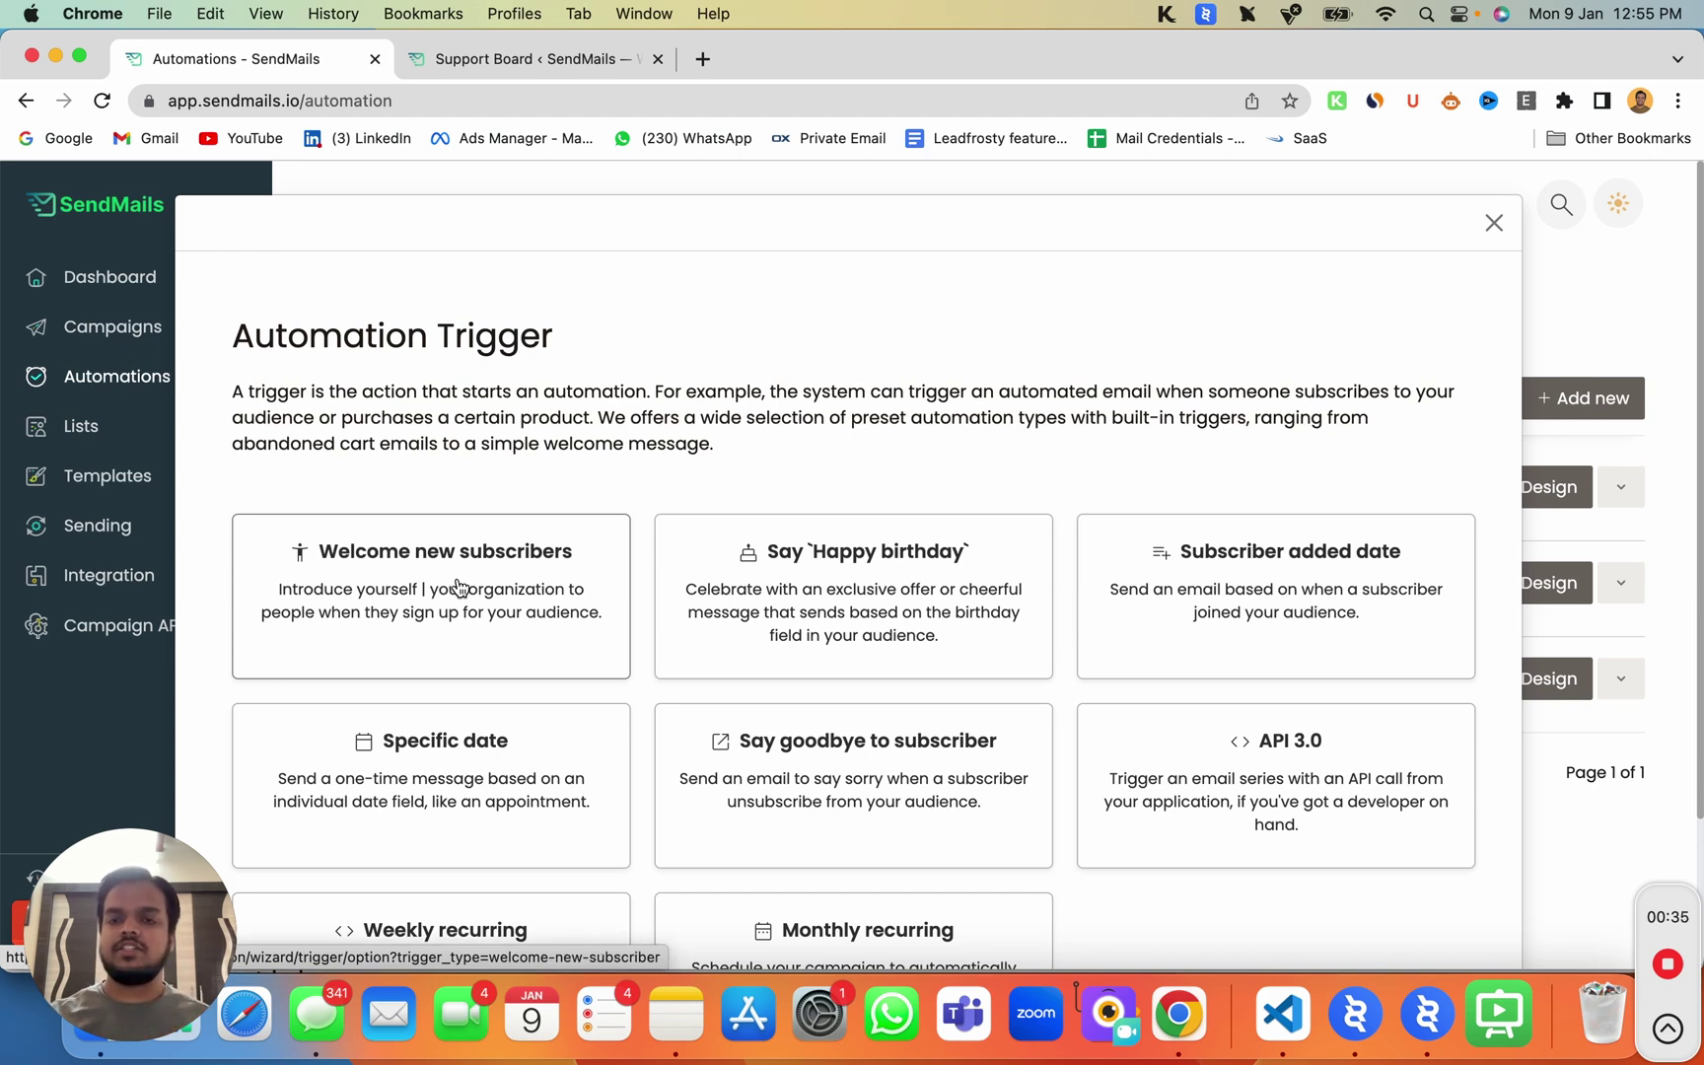
Step: Choose the Welcome new subscribers trigger for the Started Free Trial list
{"action": "left_click", "coordinate": [457, 586]}
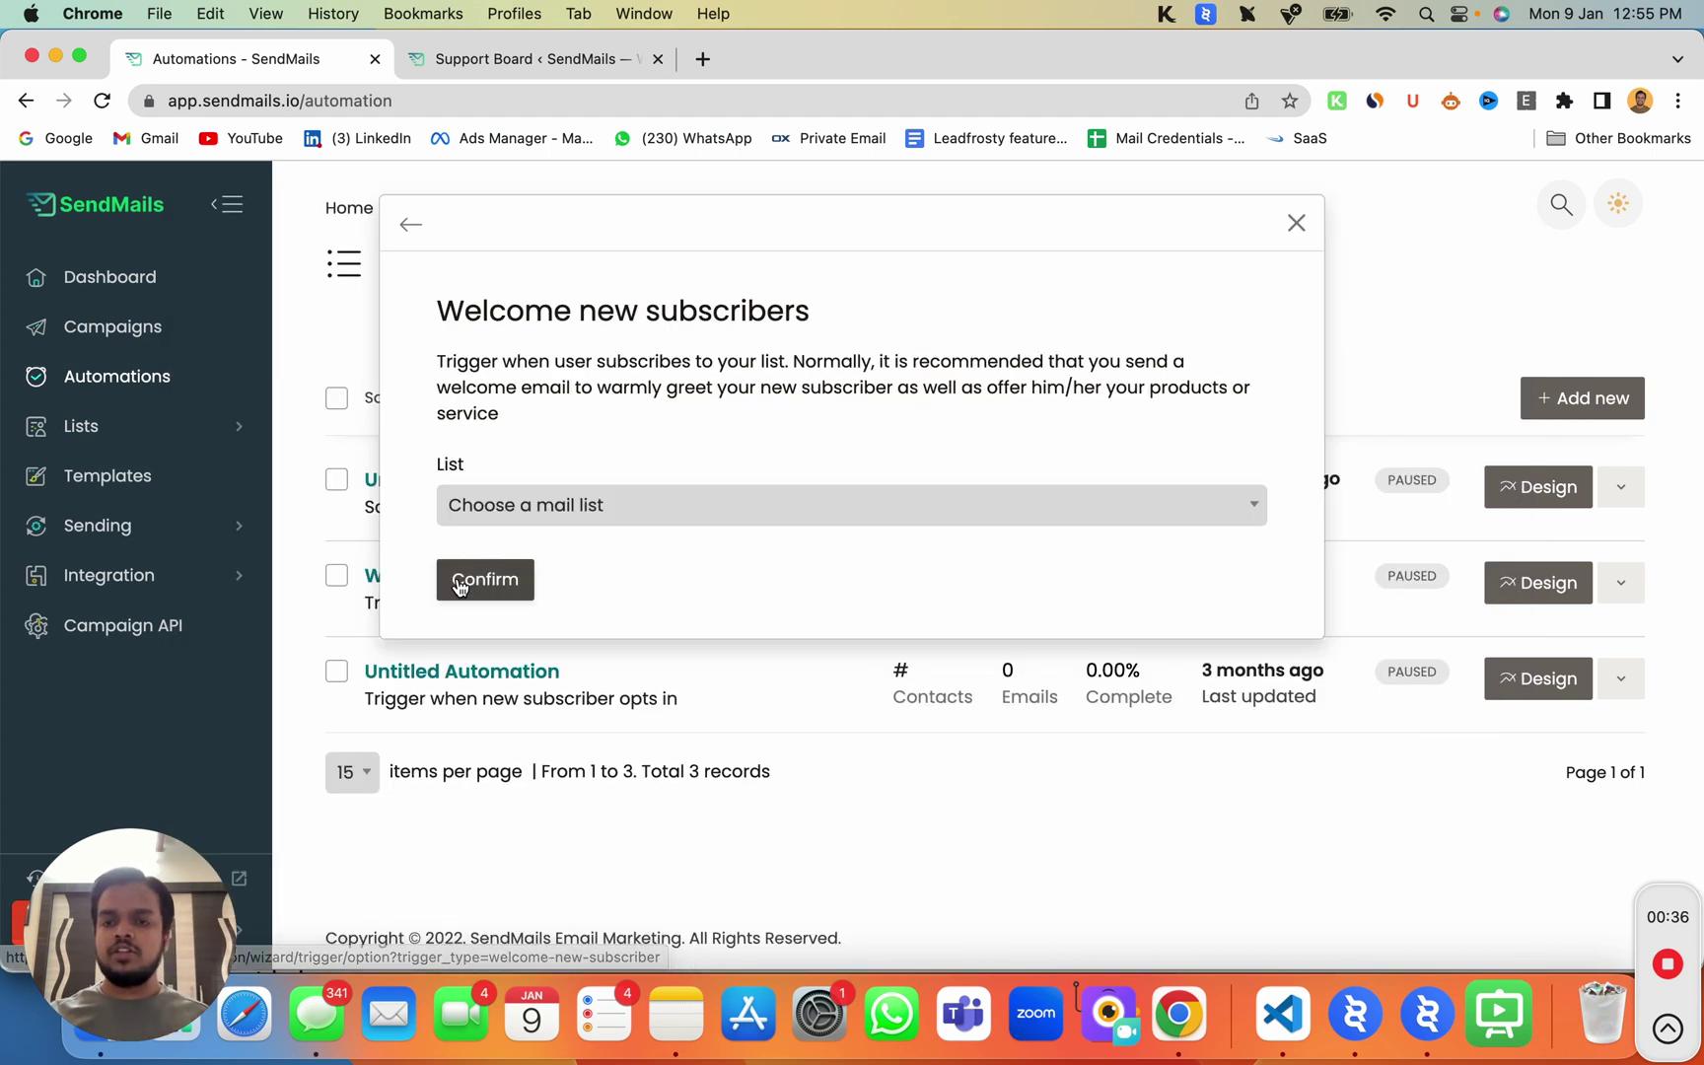
{"action": "left_click", "coordinate": [570, 522]}
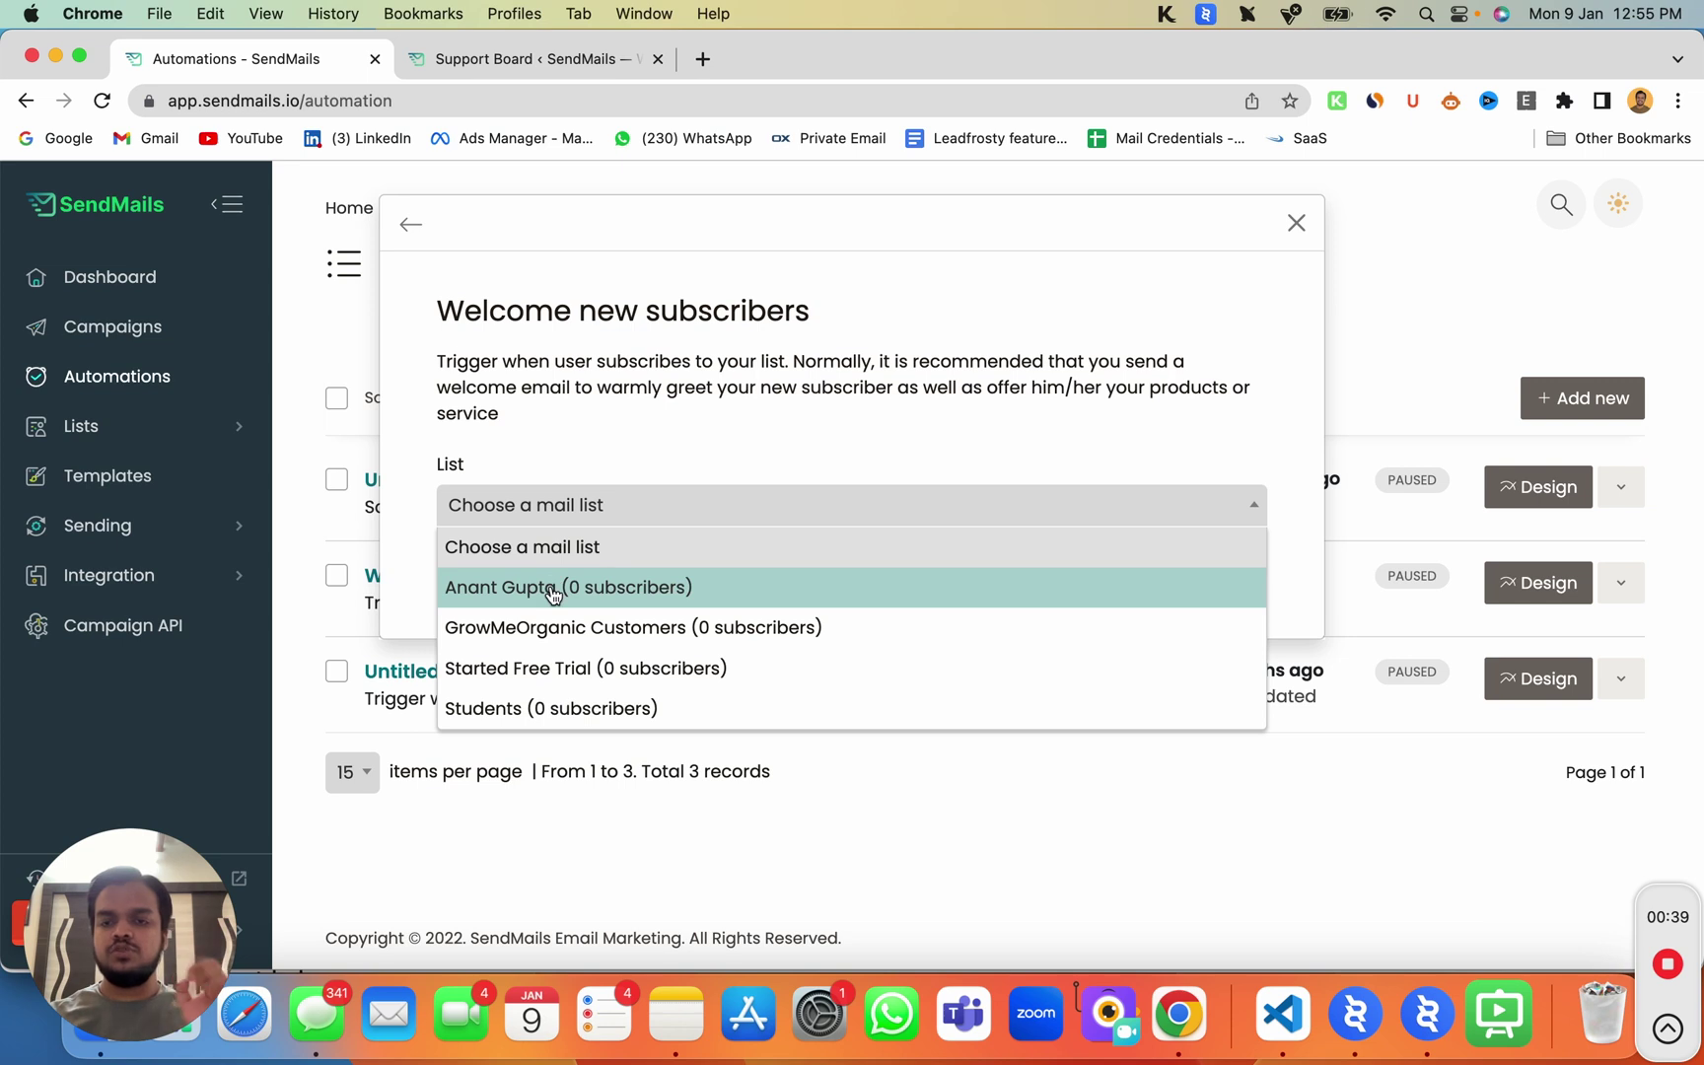
{"action": "left_click", "coordinate": [554, 670]}
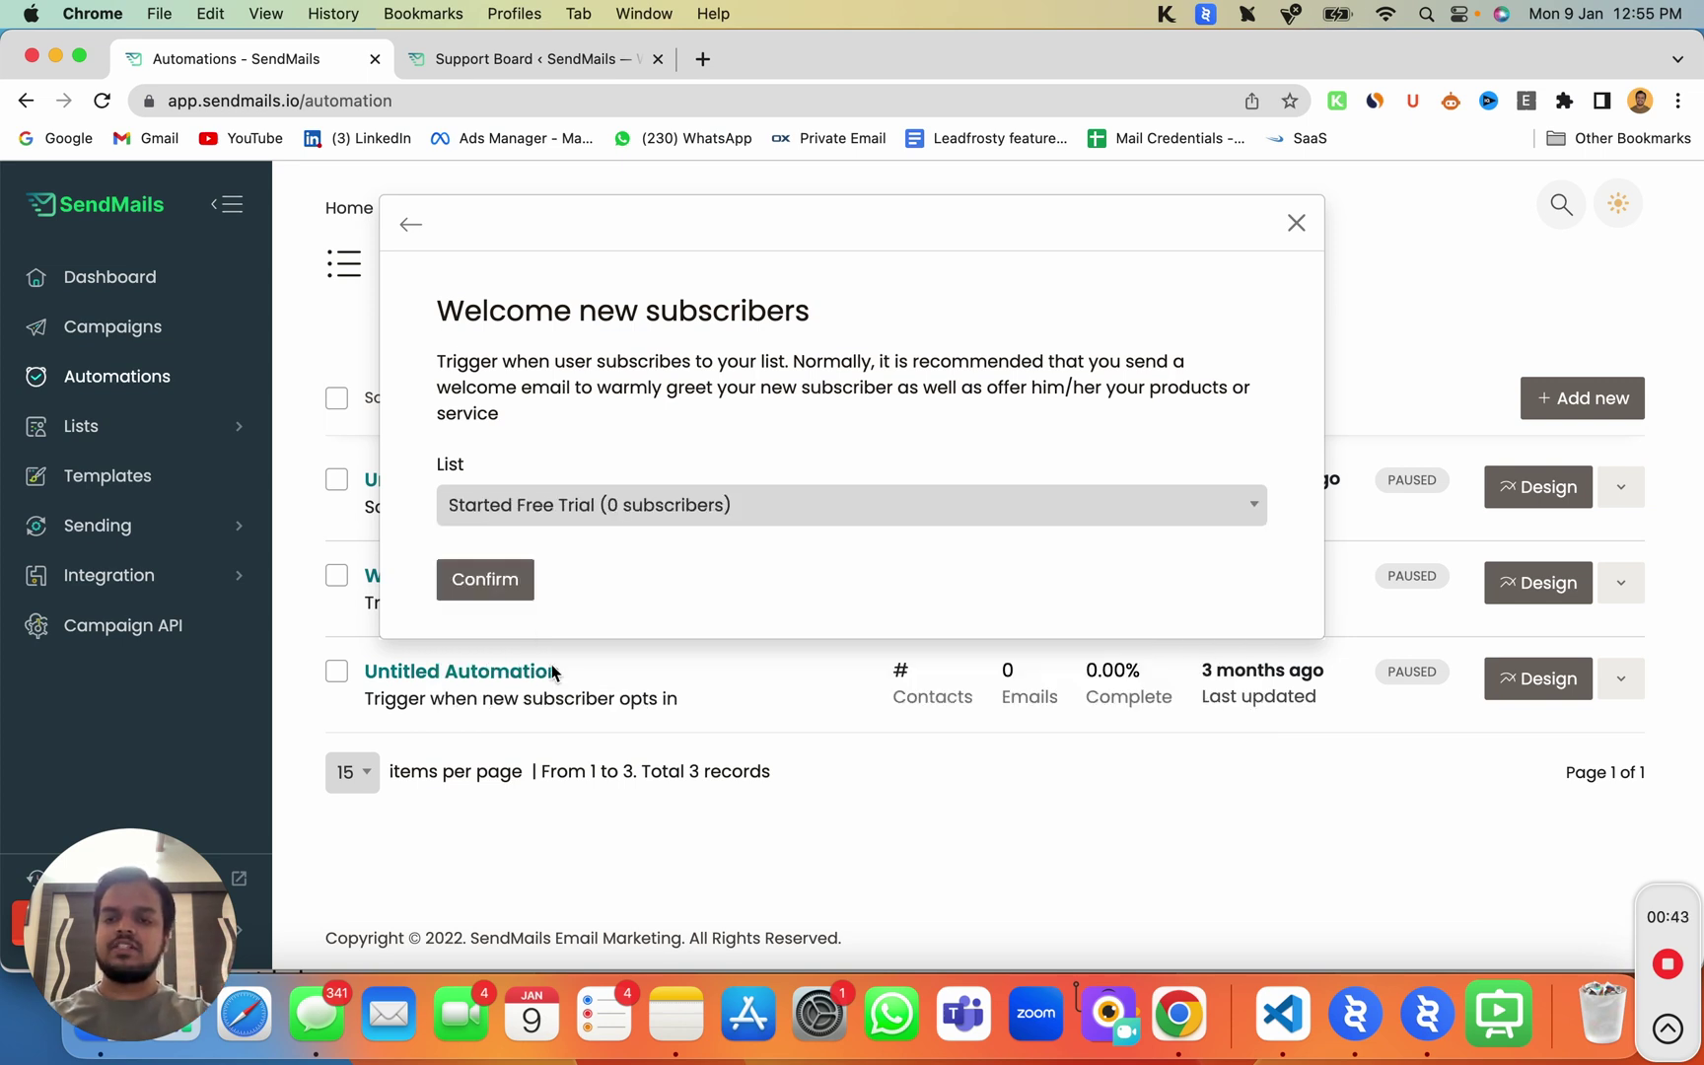
{"action": "left_click", "coordinate": [492, 576]}
Step: Replace the default automation name with 'Welcome Automation Series'
{"action": "triple_click", "coordinate": [685, 473]}
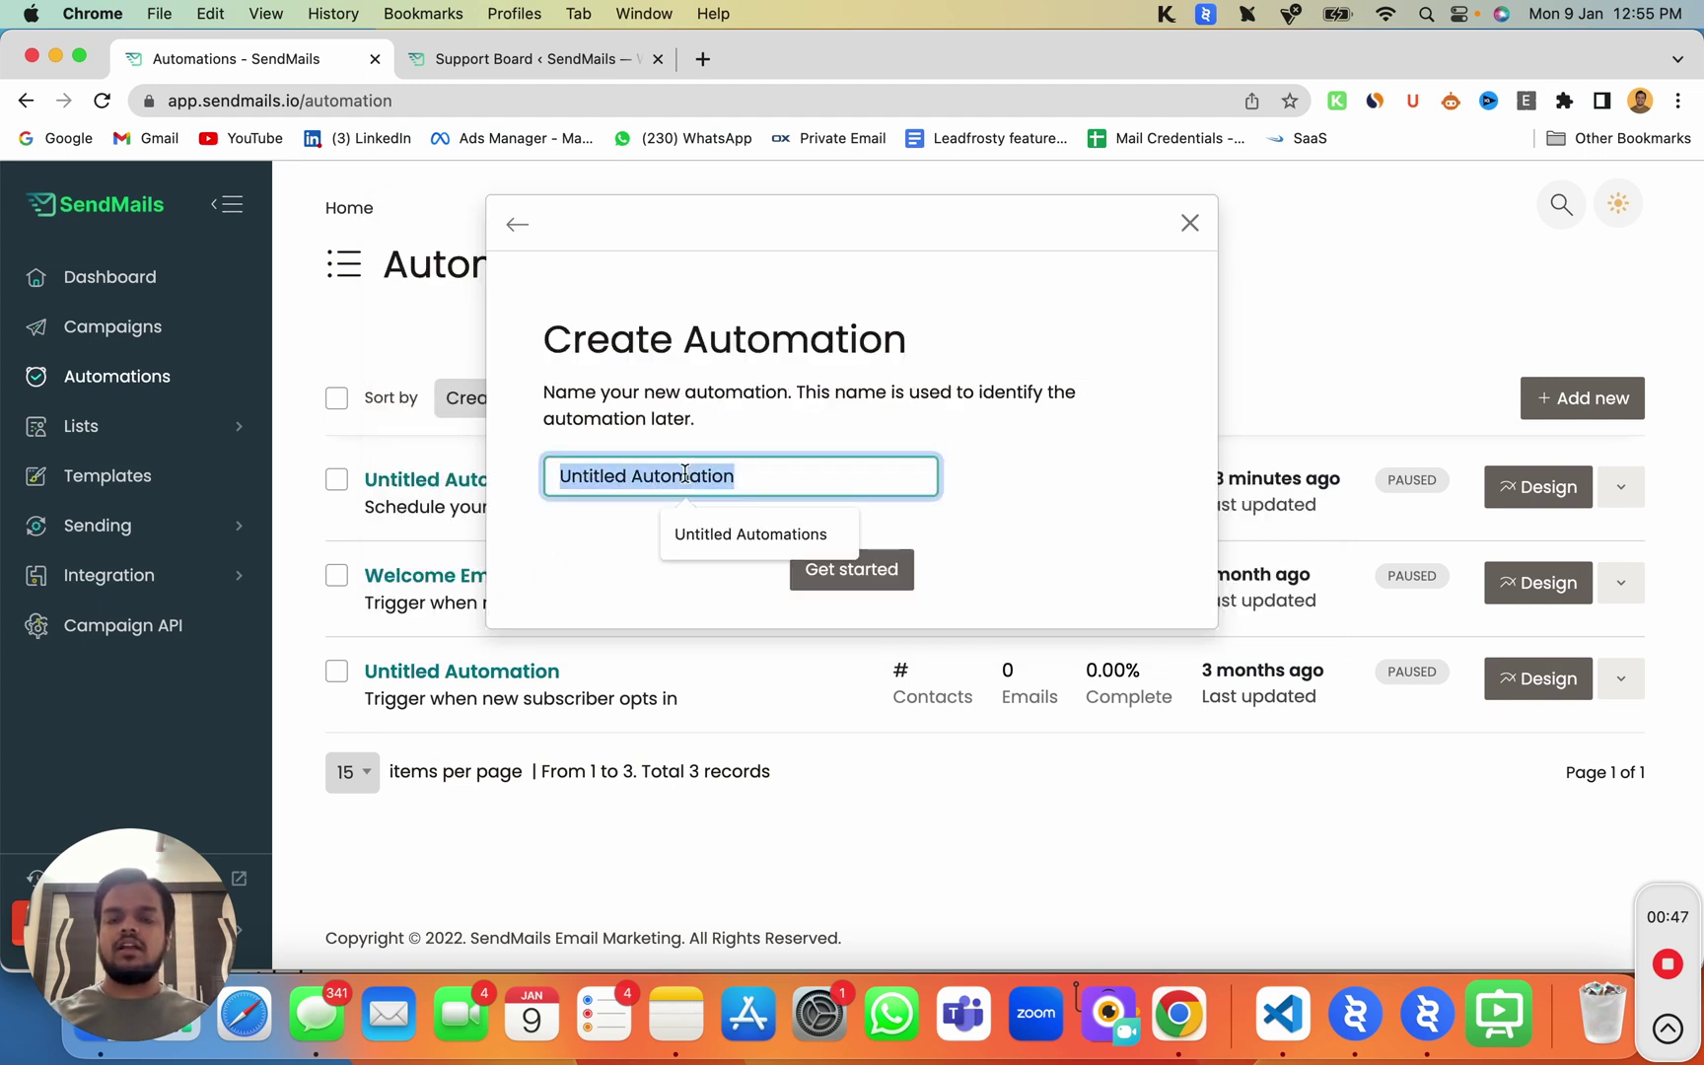
{"action": "type", "text": "W"}
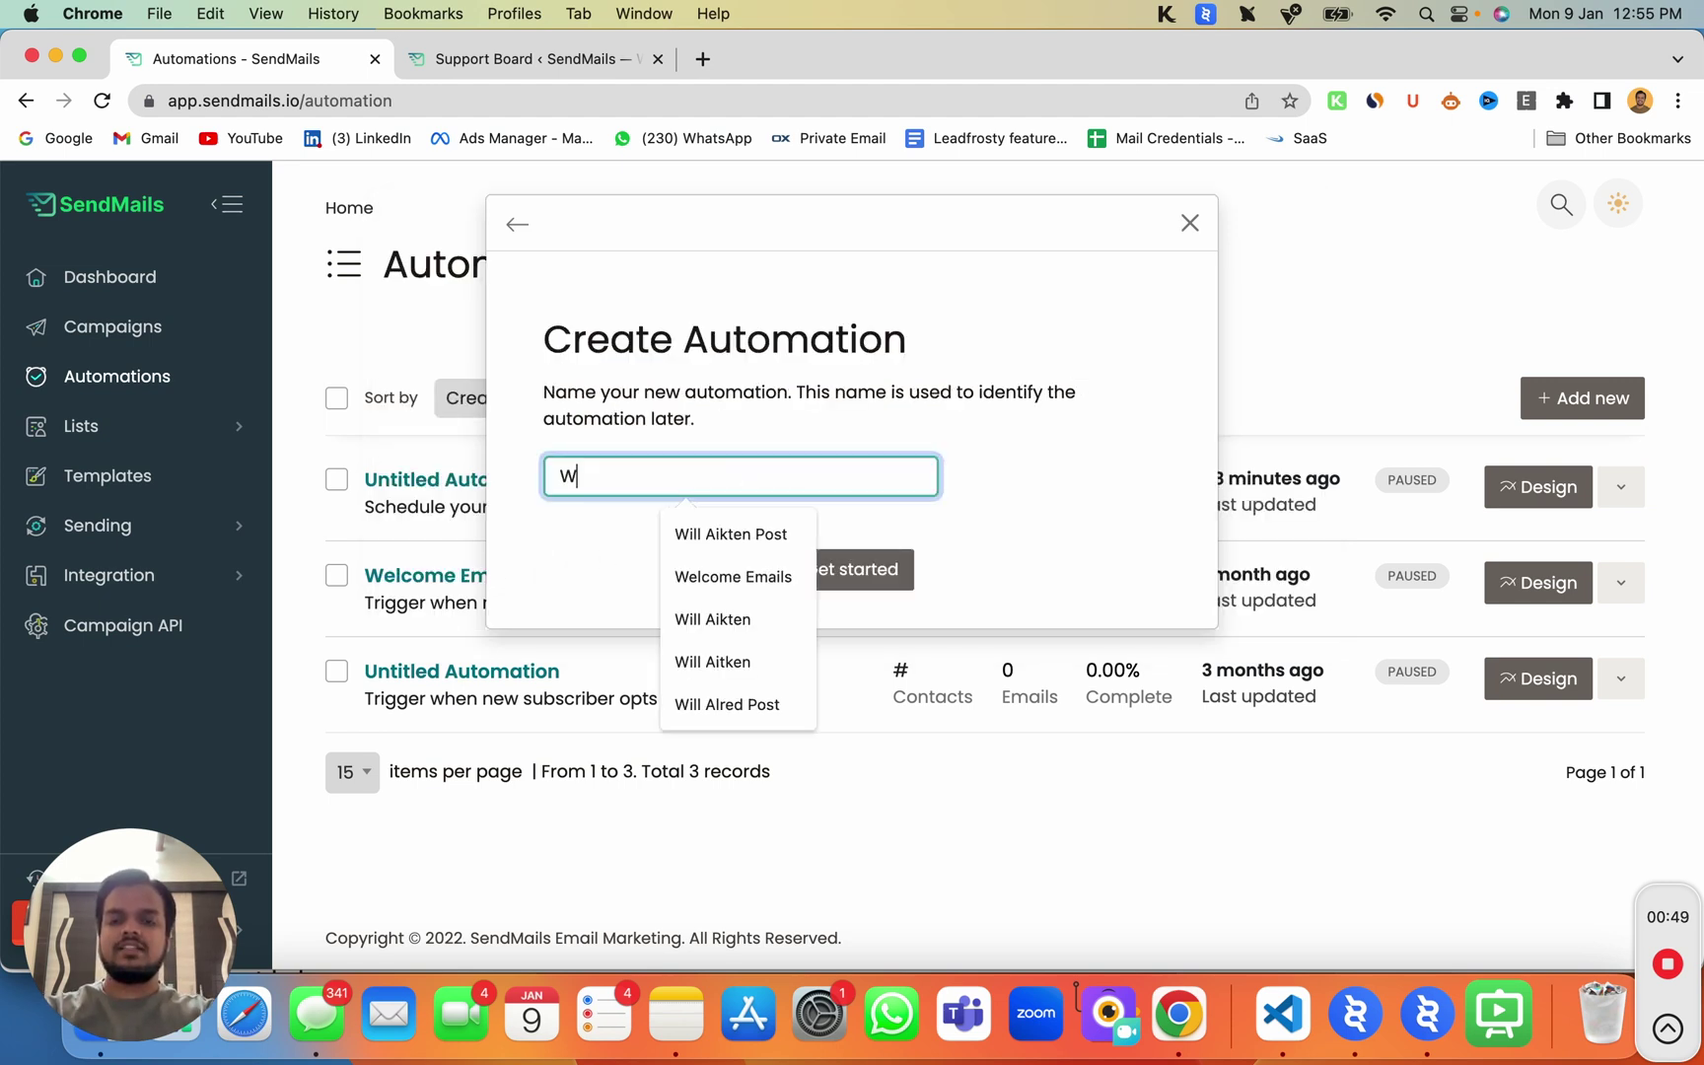
{"action": "type", "text": "elcome Automation Serir"}
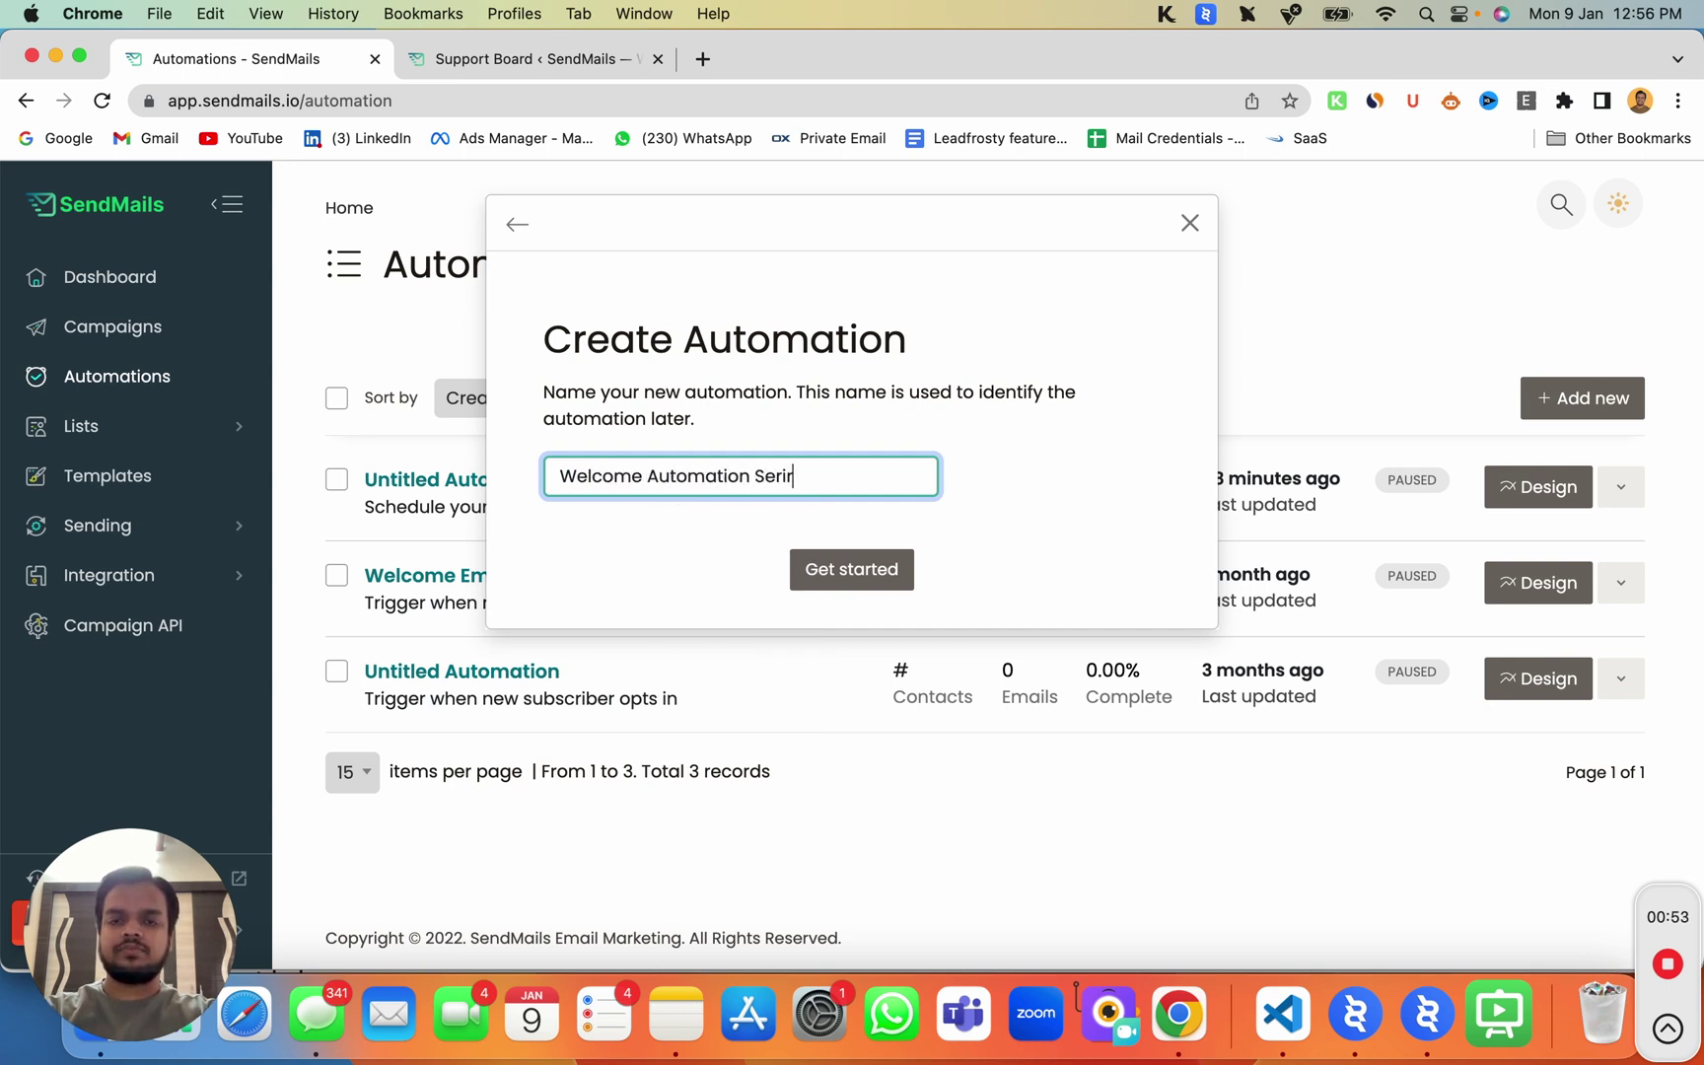
{"action": "key", "text": "BackSpace"}
Step: Finish the name 'Welcome Automation Series', create the automation and view its trigger
{"action": "type", "text": "es"}
{"action": "left_click", "coordinate": [874, 577]}
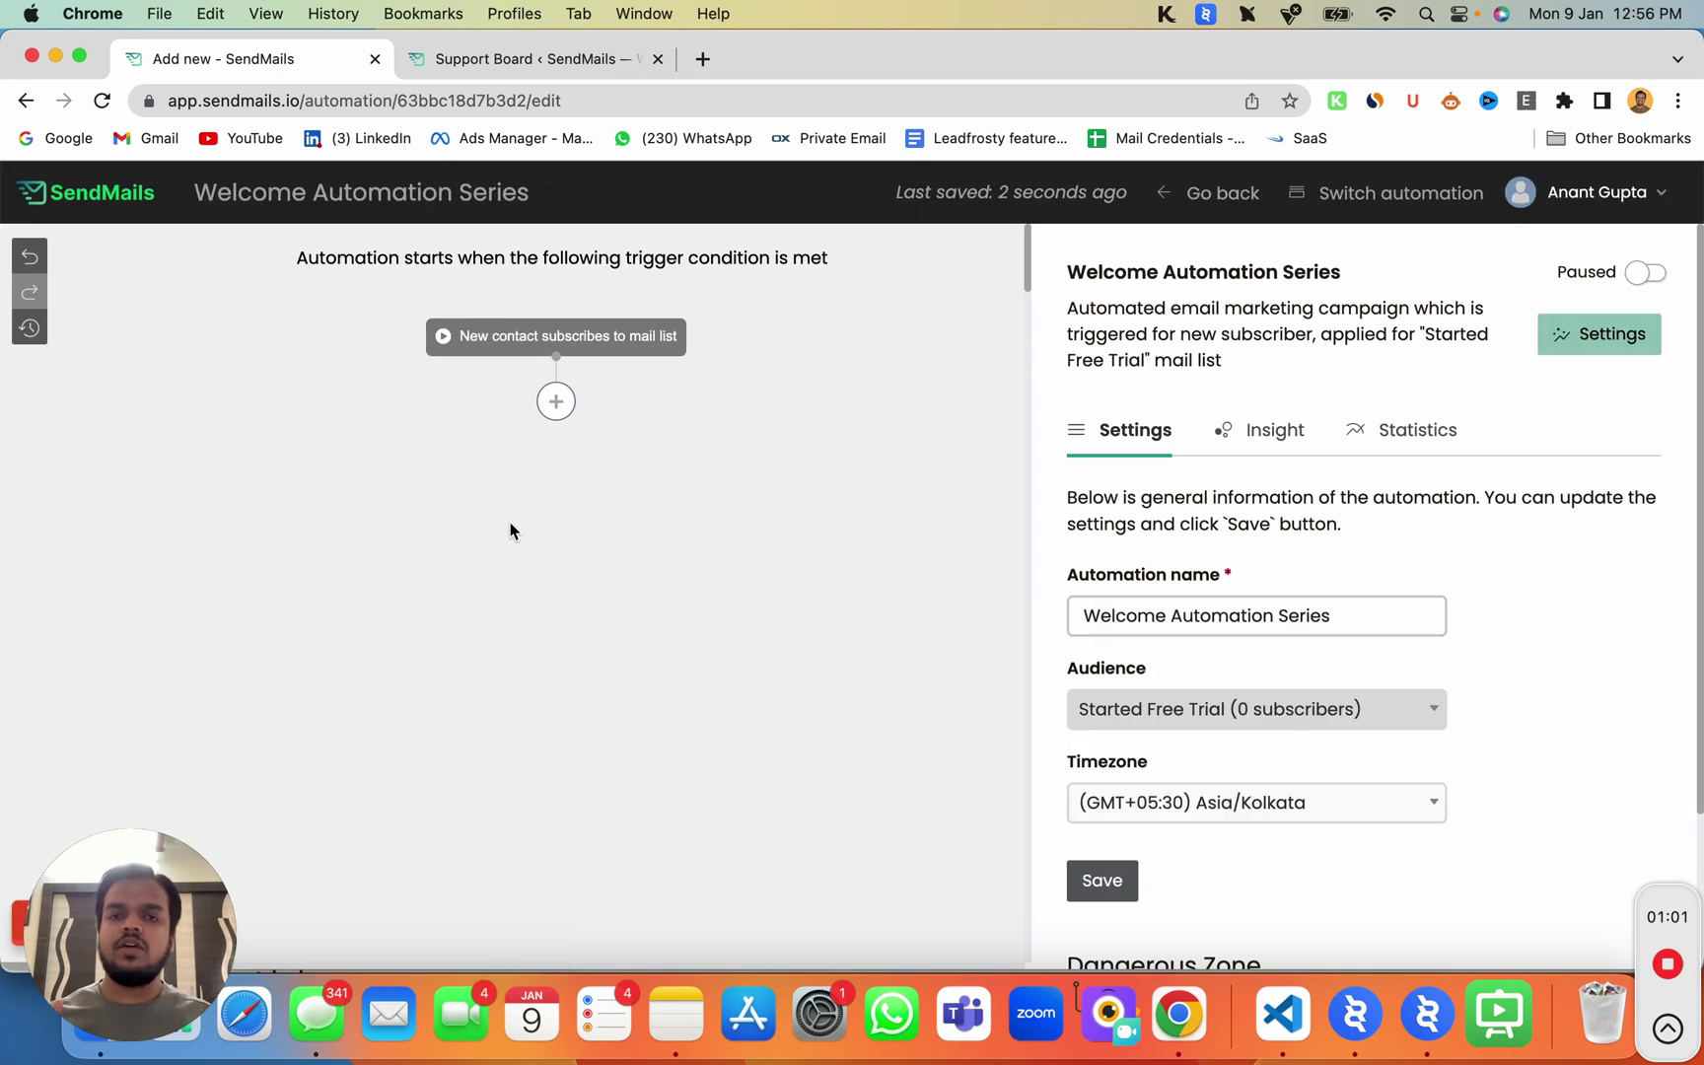
{"action": "left_click", "coordinate": [569, 335]}
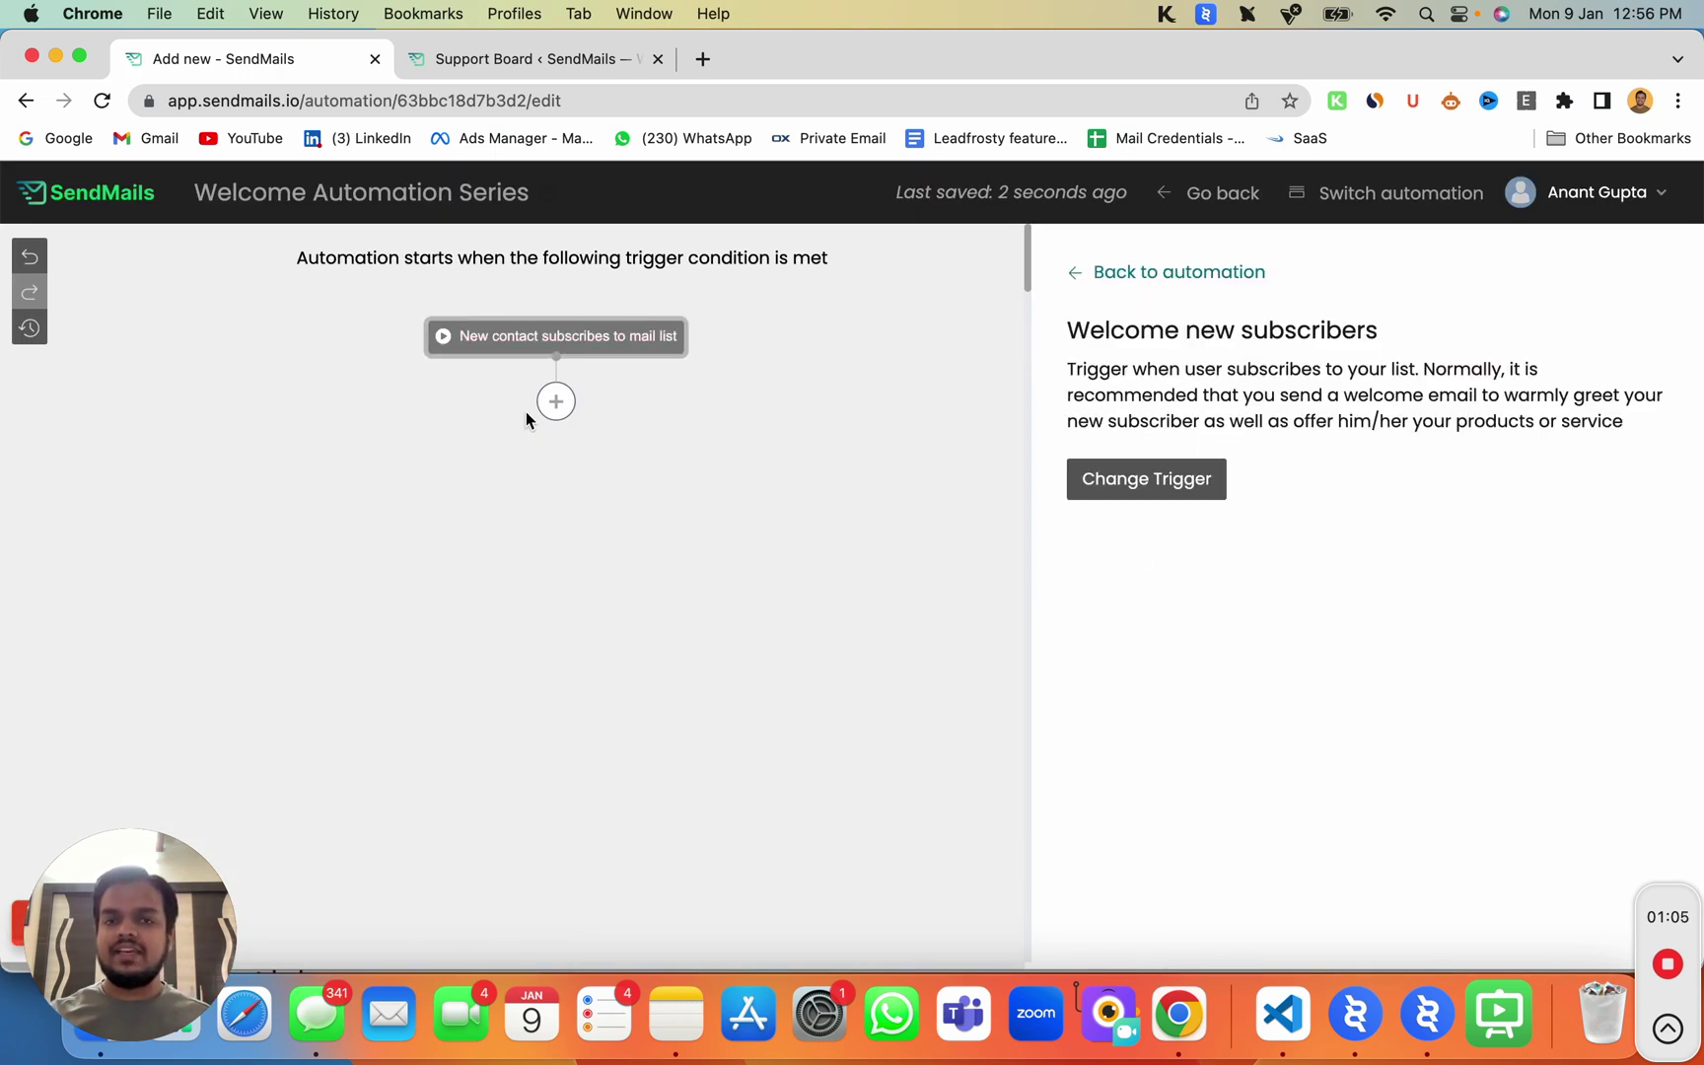
Step: Add a 1 hour Wait step after the new-subscriber trigger
{"action": "left_click", "coordinate": [556, 401]}
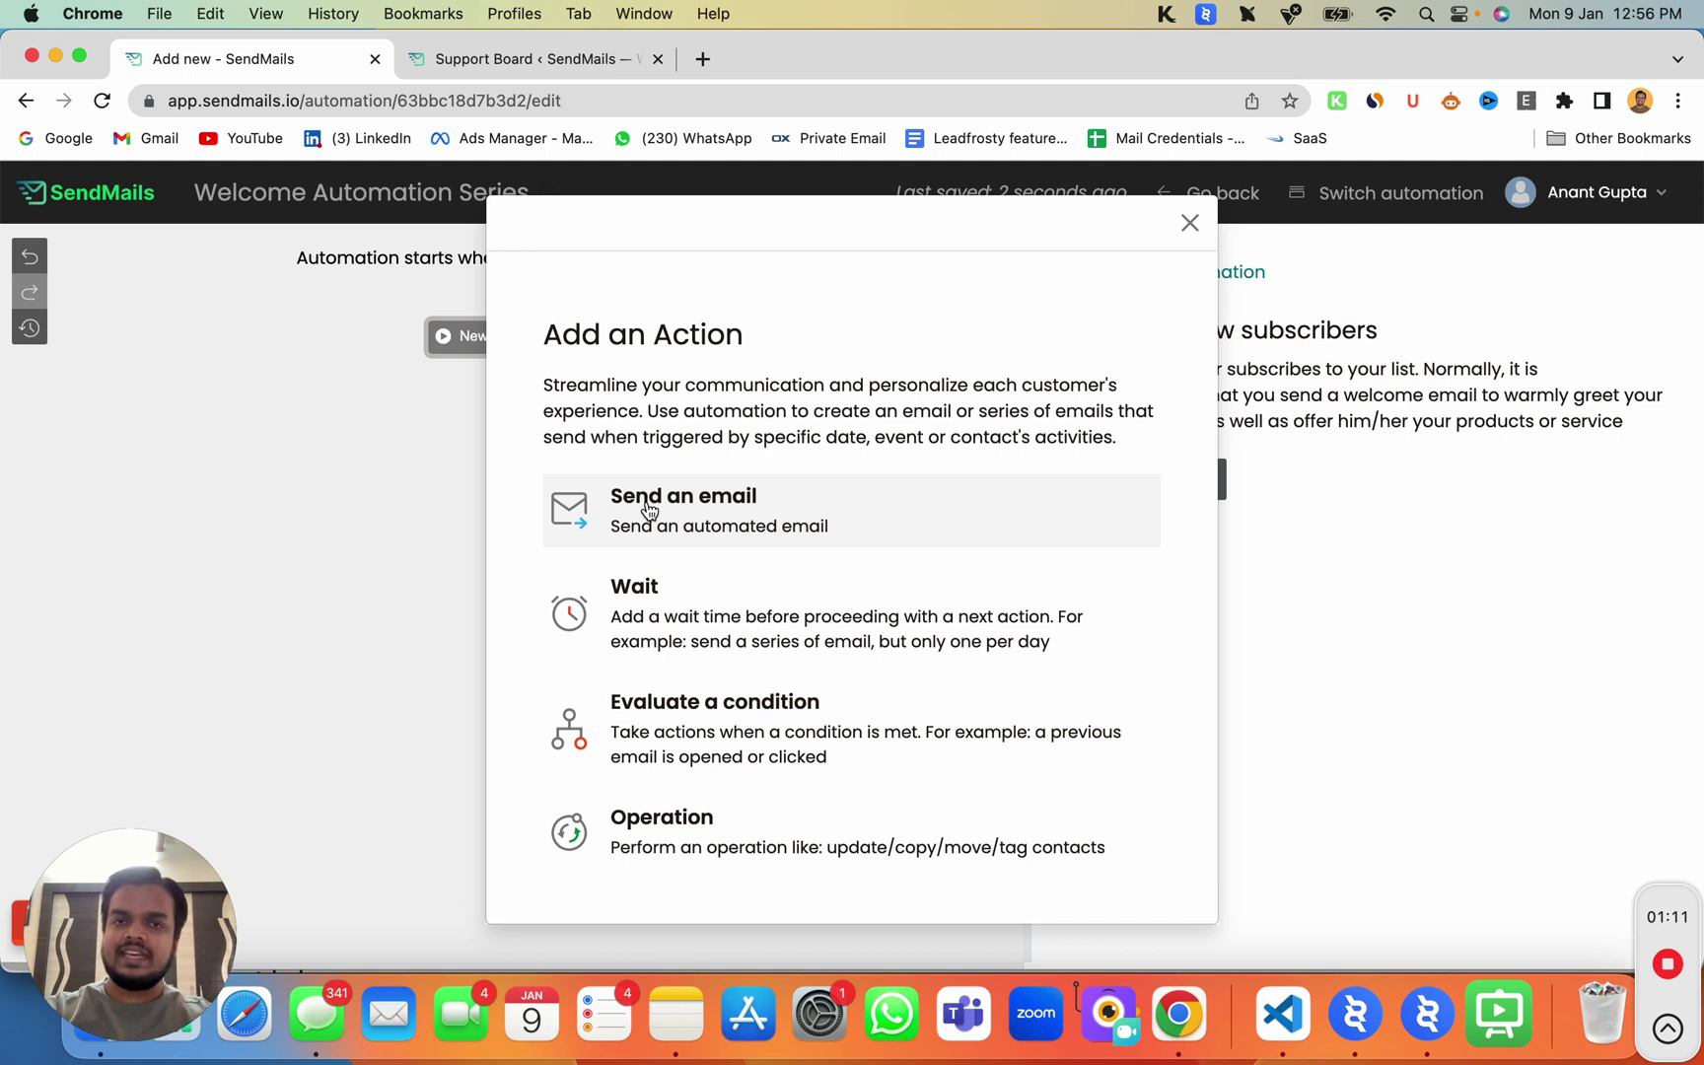
{"action": "left_click", "coordinate": [676, 605]}
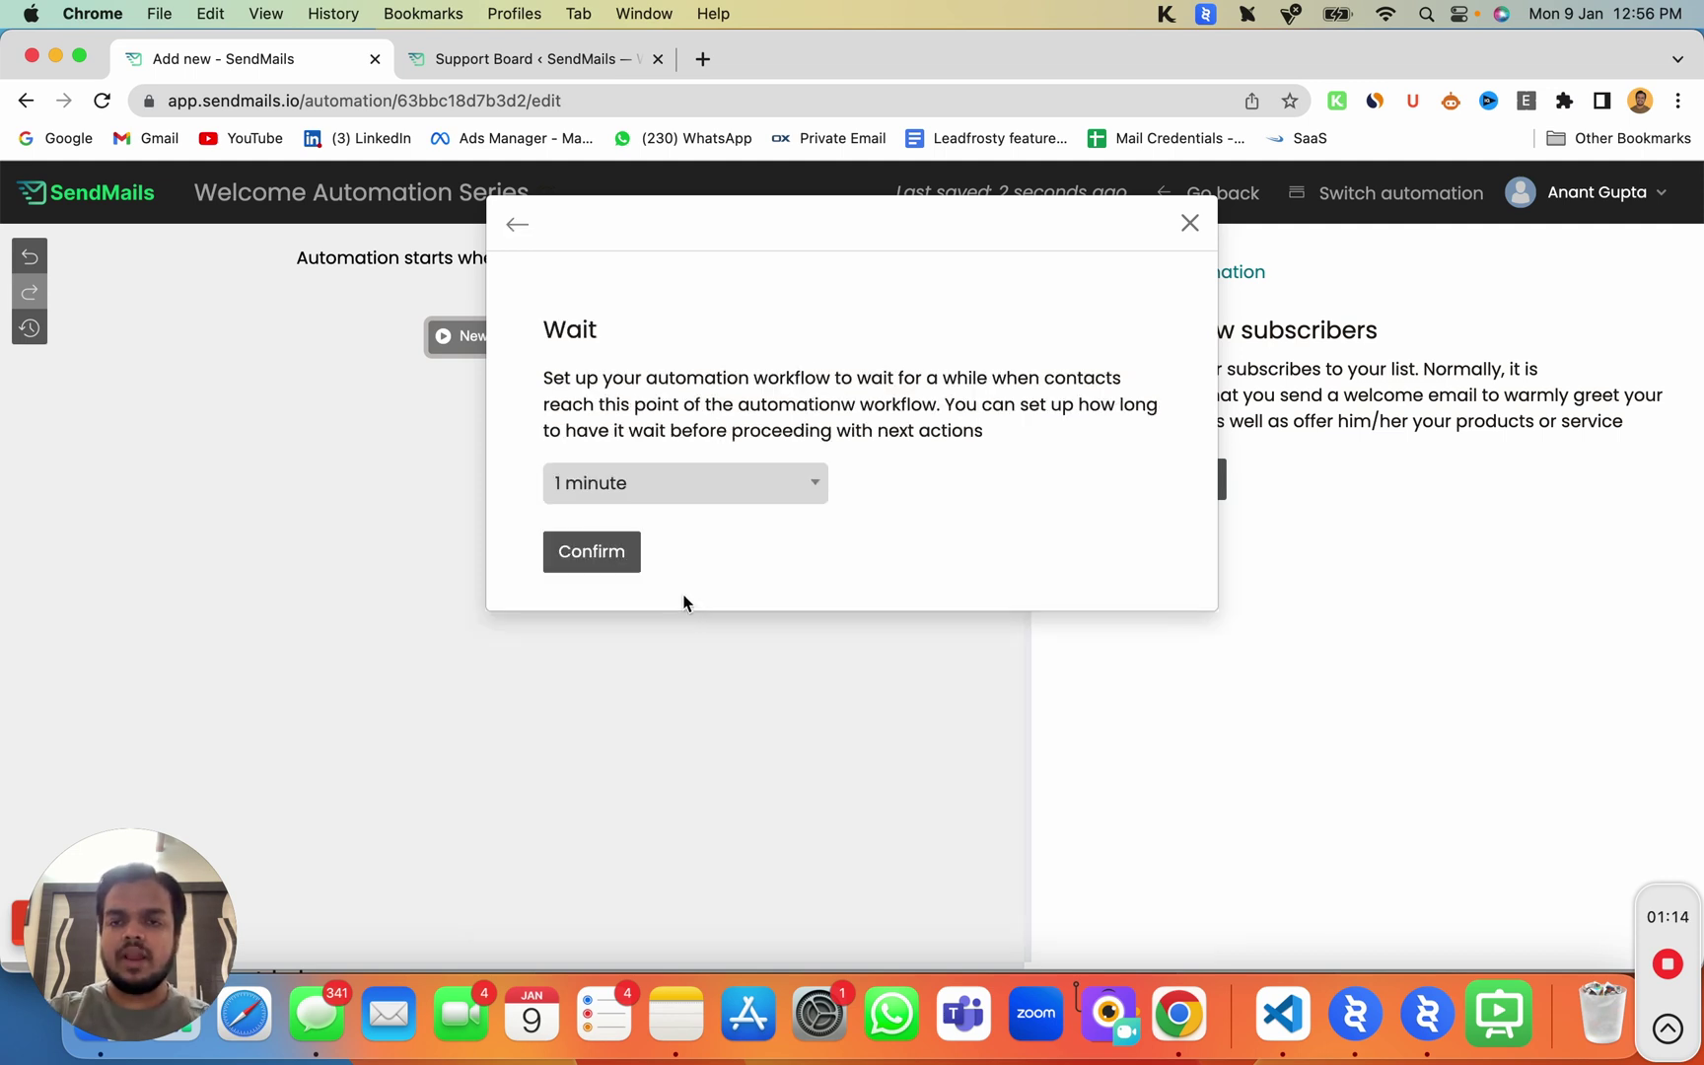
{"action": "left_click", "coordinate": [688, 498]}
{"action": "scroll", "coordinate": [641, 651], "scroll_direction": "down", "scroll_amount": 3}
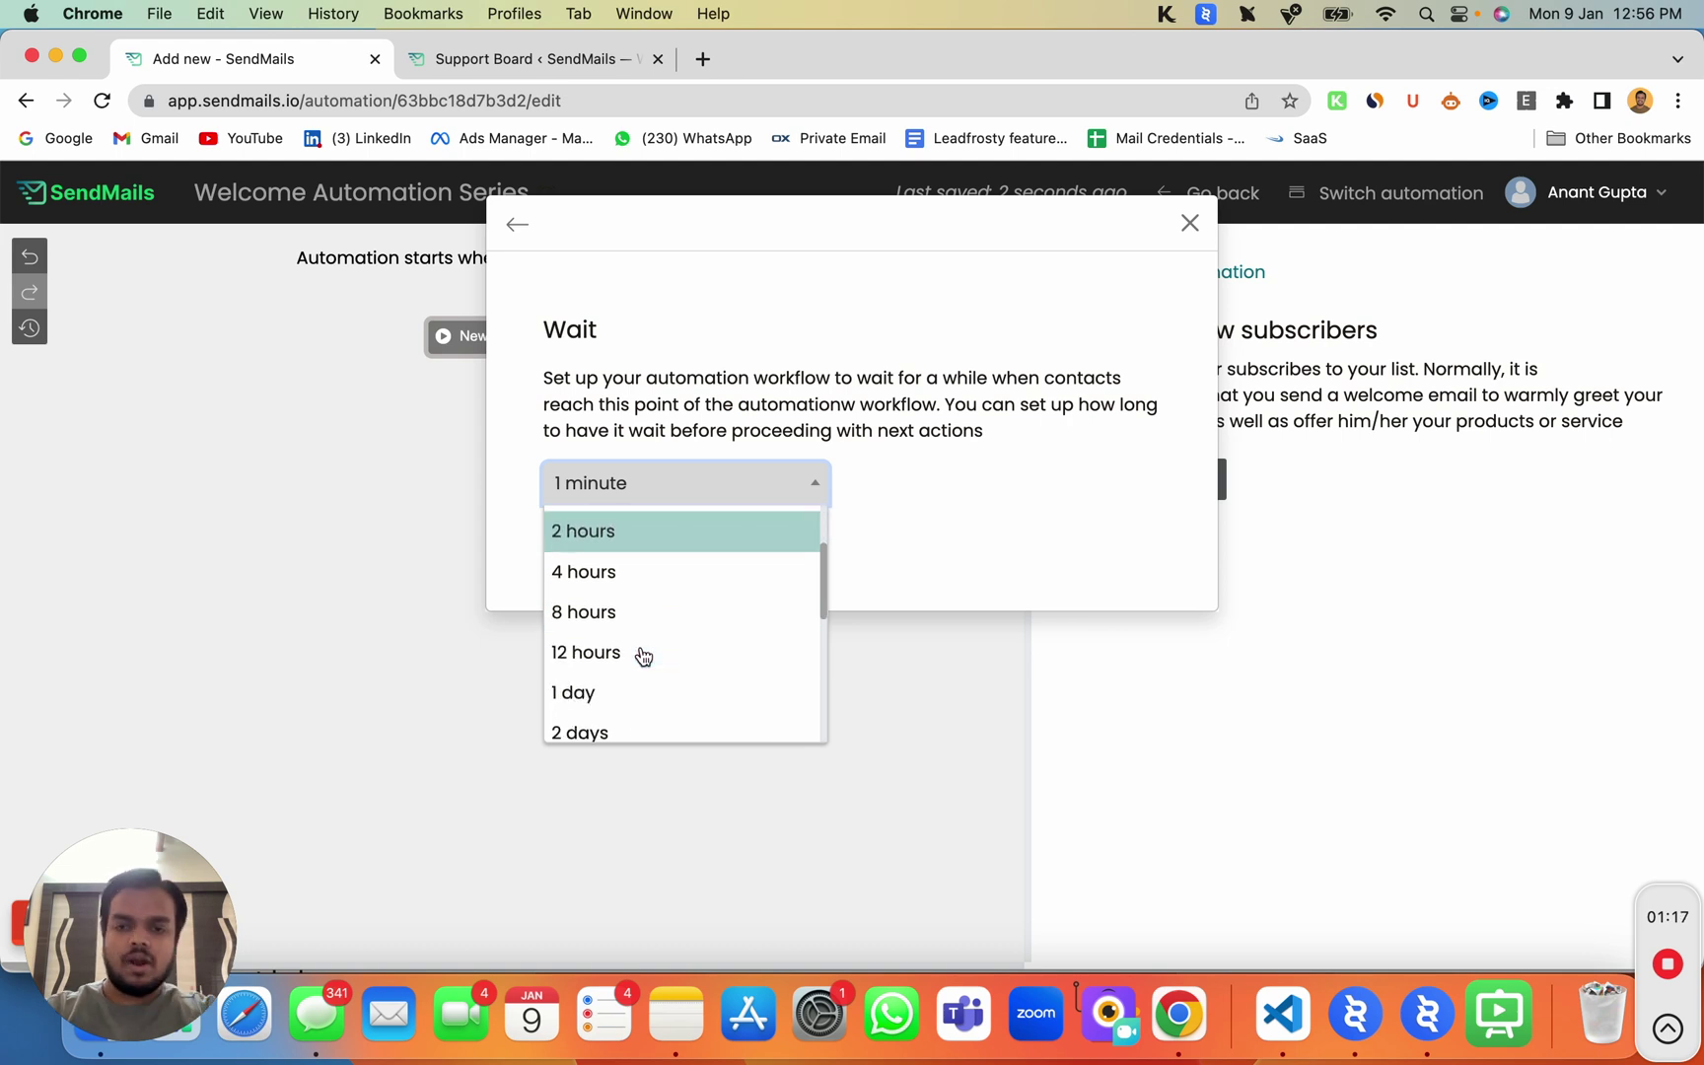
{"action": "scroll", "coordinate": [641, 656], "scroll_direction": "up", "scroll_amount": 2}
{"action": "scroll", "coordinate": [646, 641], "scroll_direction": "up", "scroll_amount": 1}
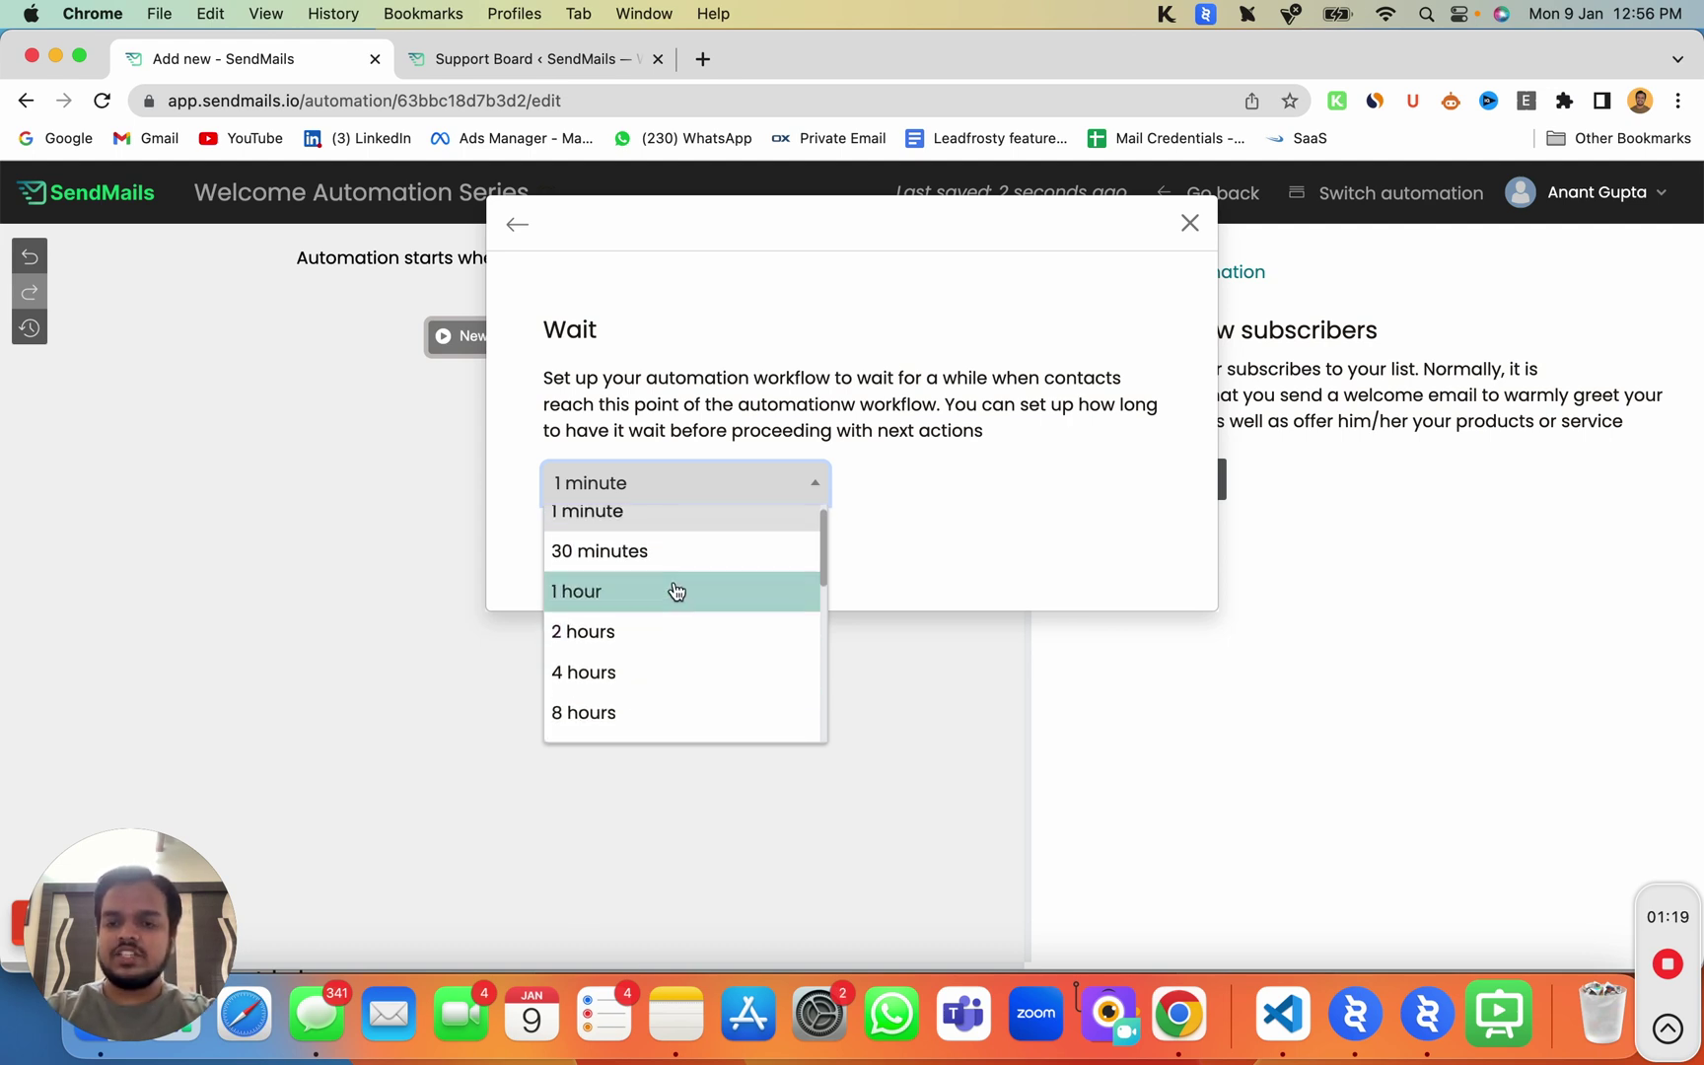
{"action": "left_click", "coordinate": [676, 590]}
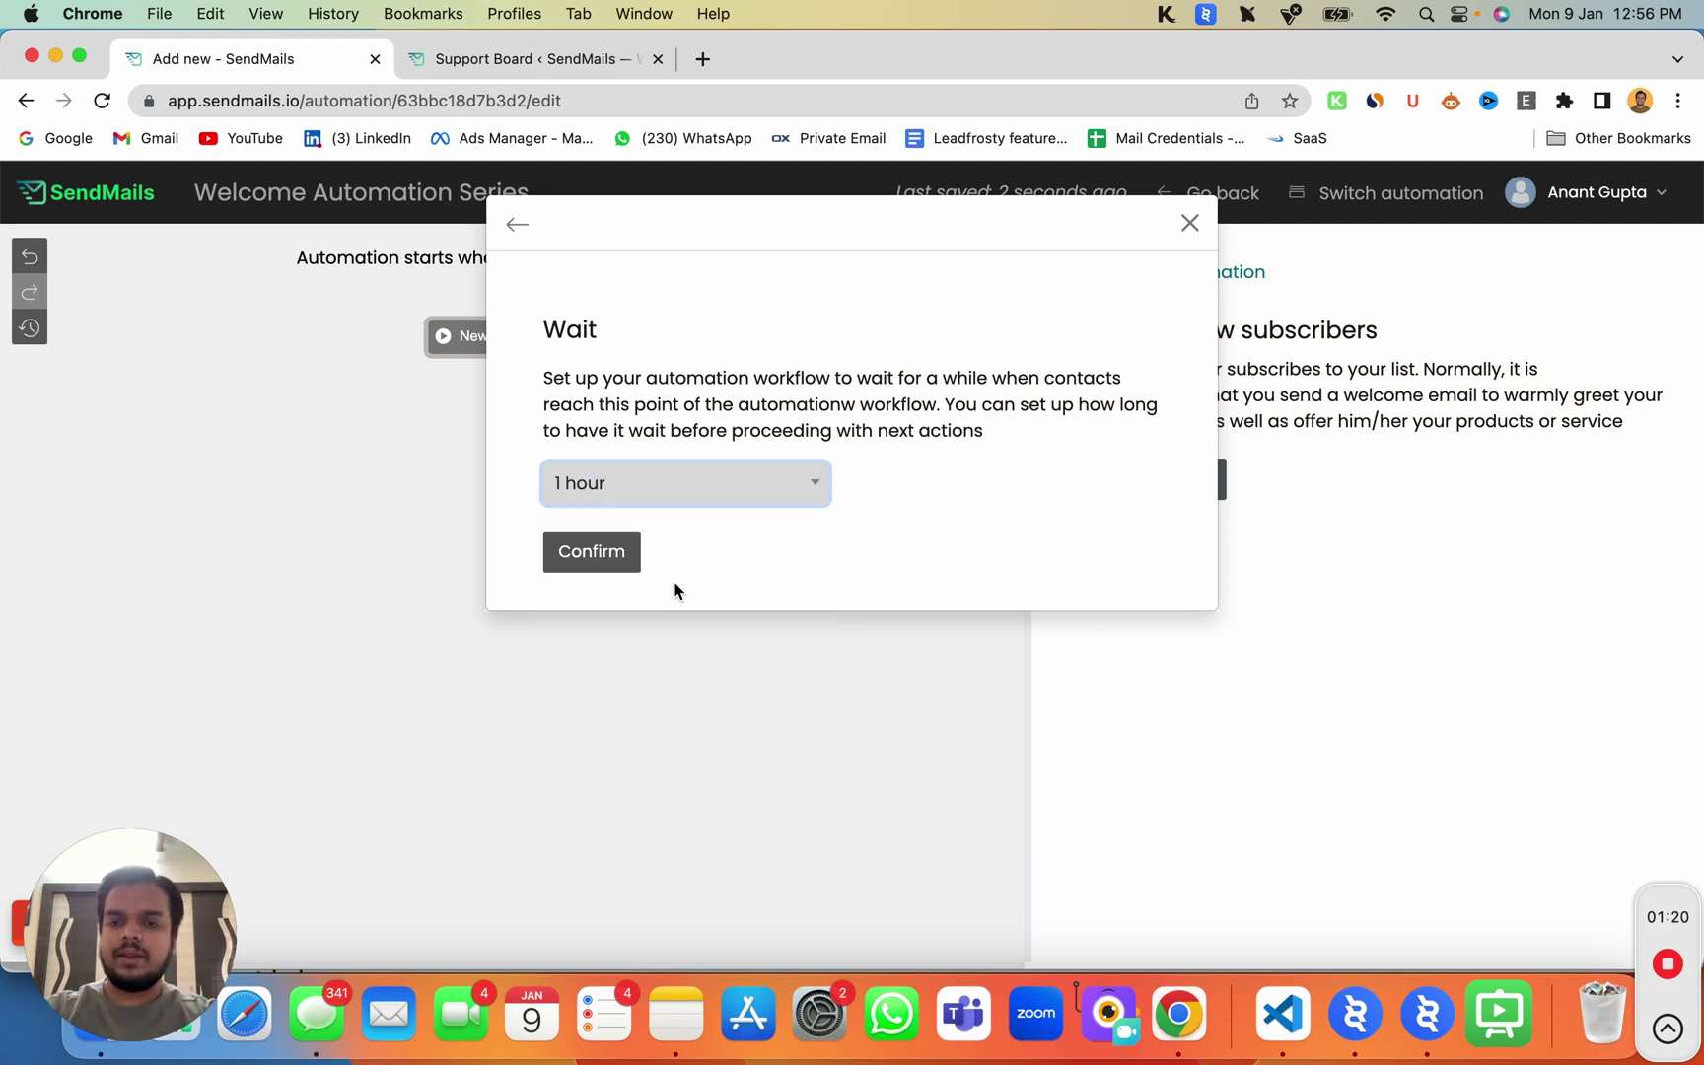
{"action": "left_click", "coordinate": [562, 568]}
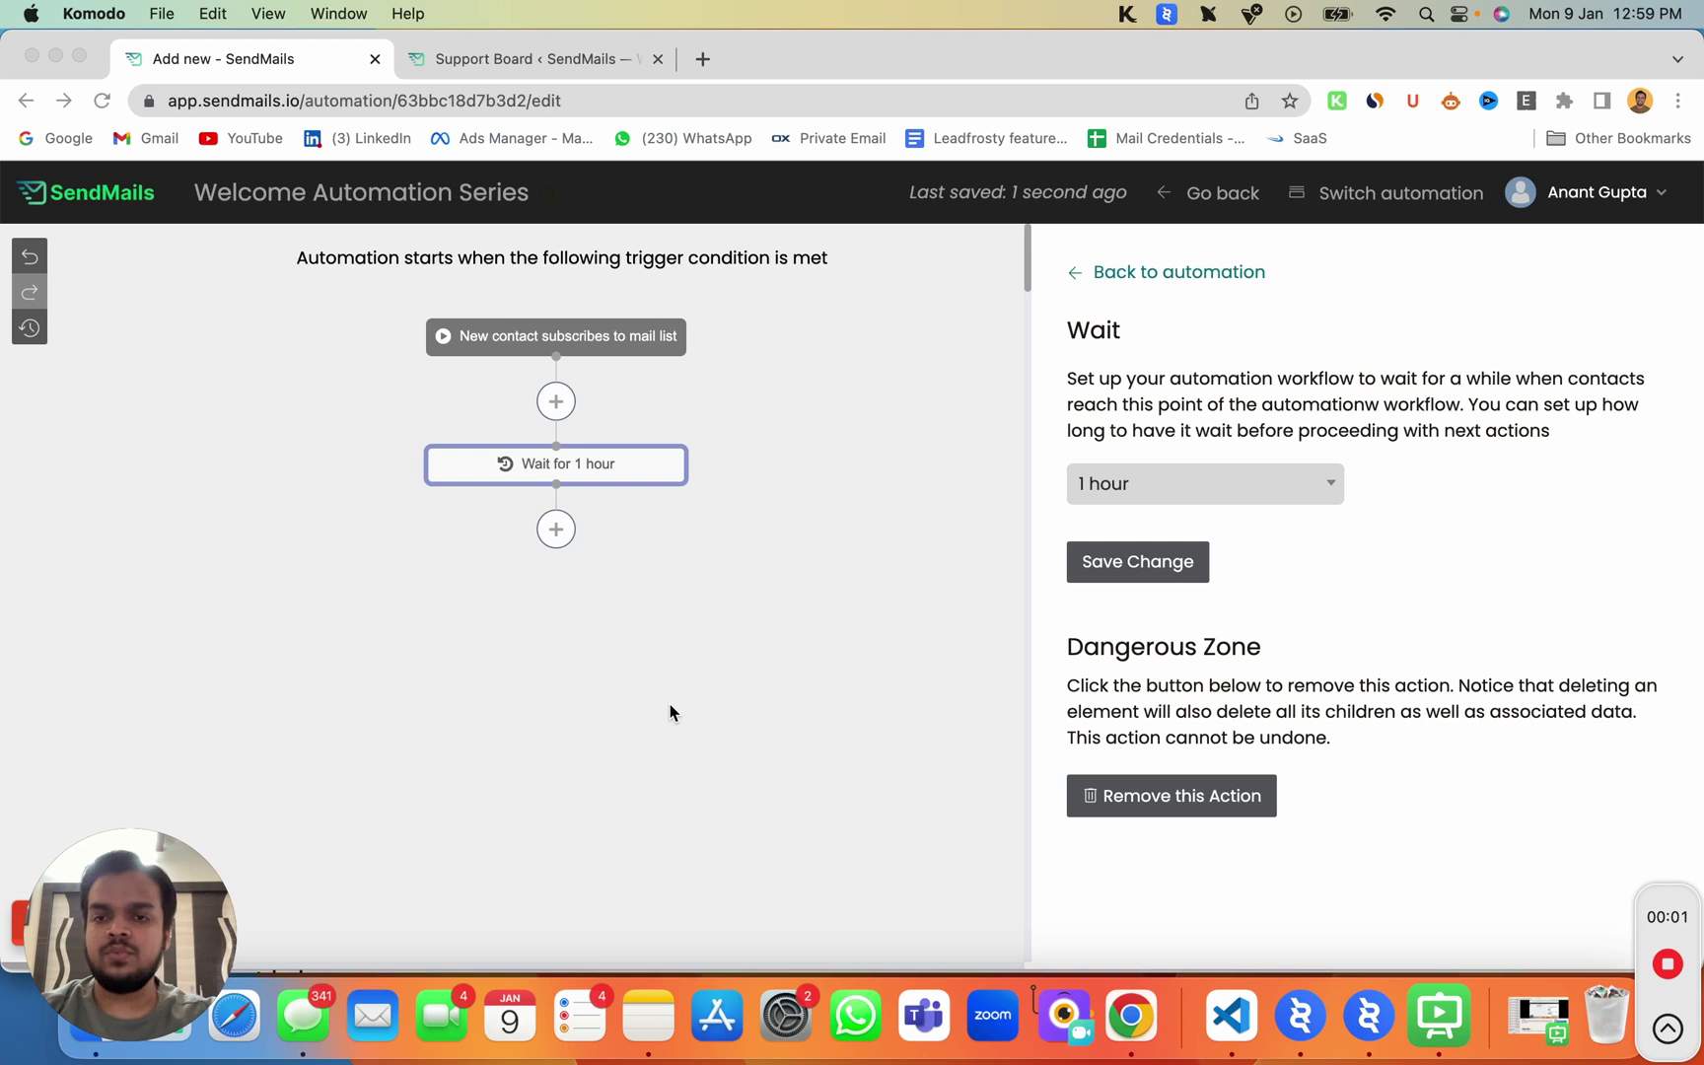
Step: Add a Send email step after the wait with subject 'Welcome to my email list'
{"action": "left_click", "coordinate": [670, 706]}
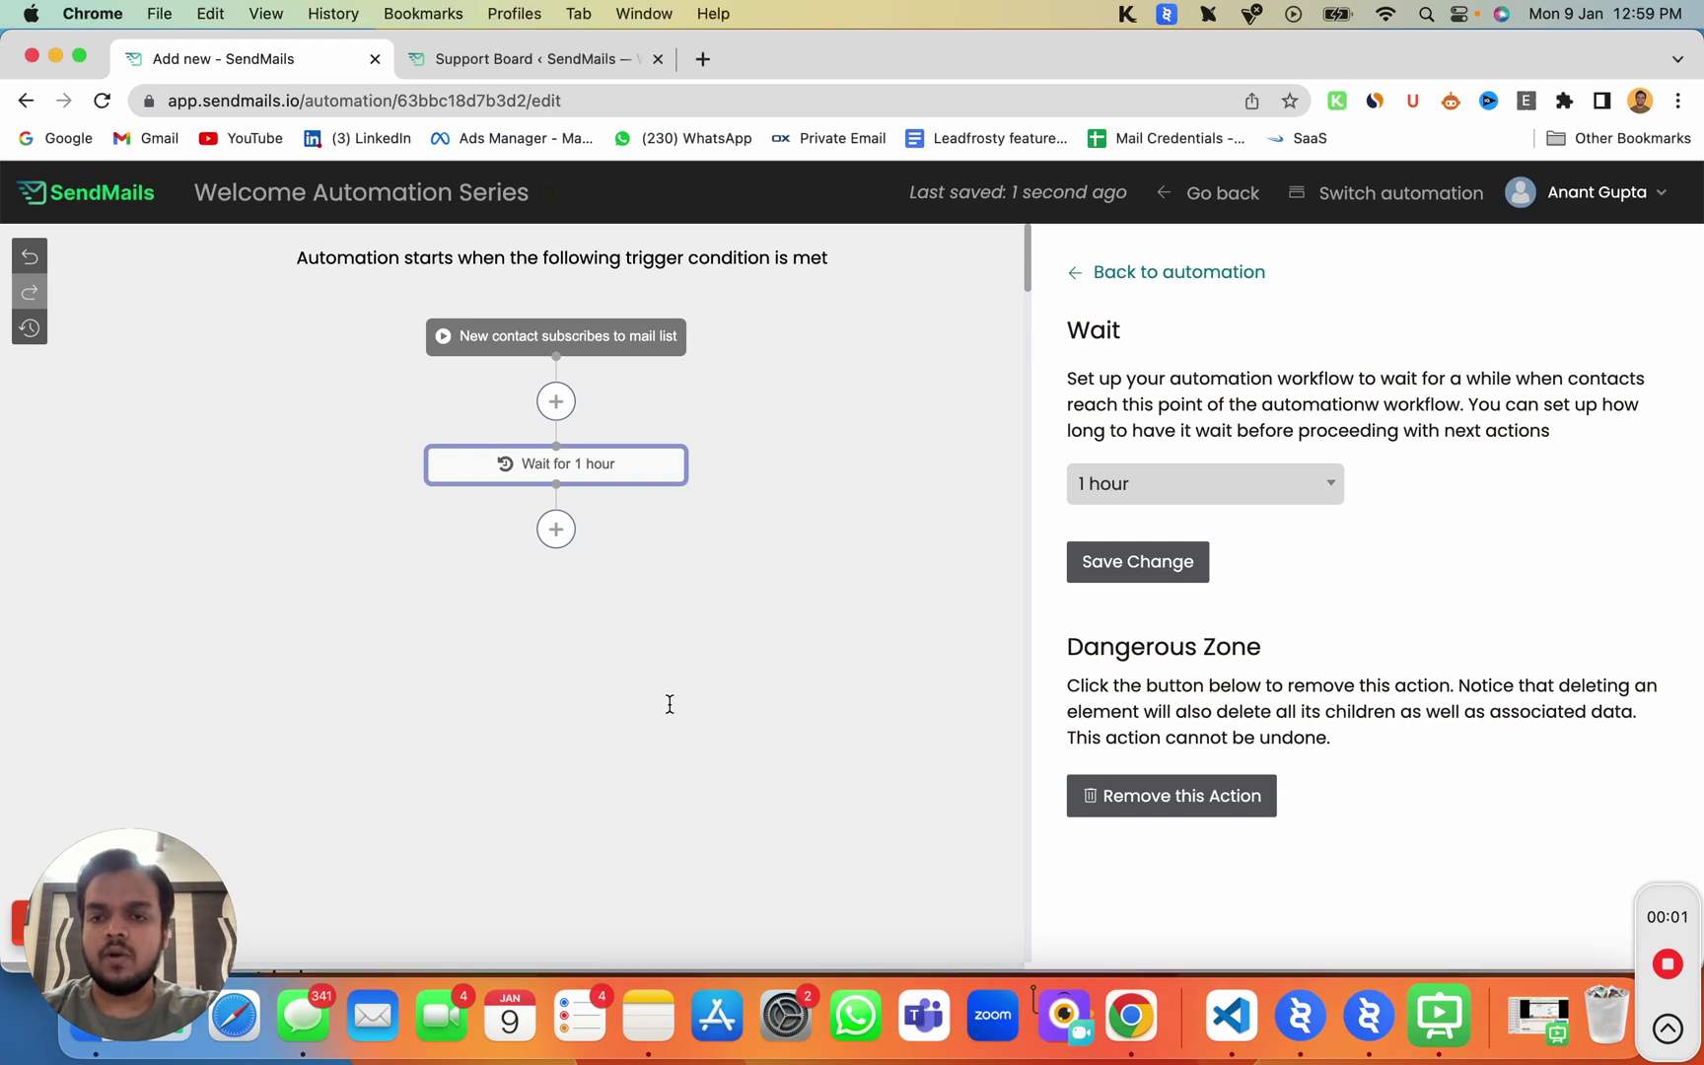
{"action": "left_click", "coordinate": [556, 533]}
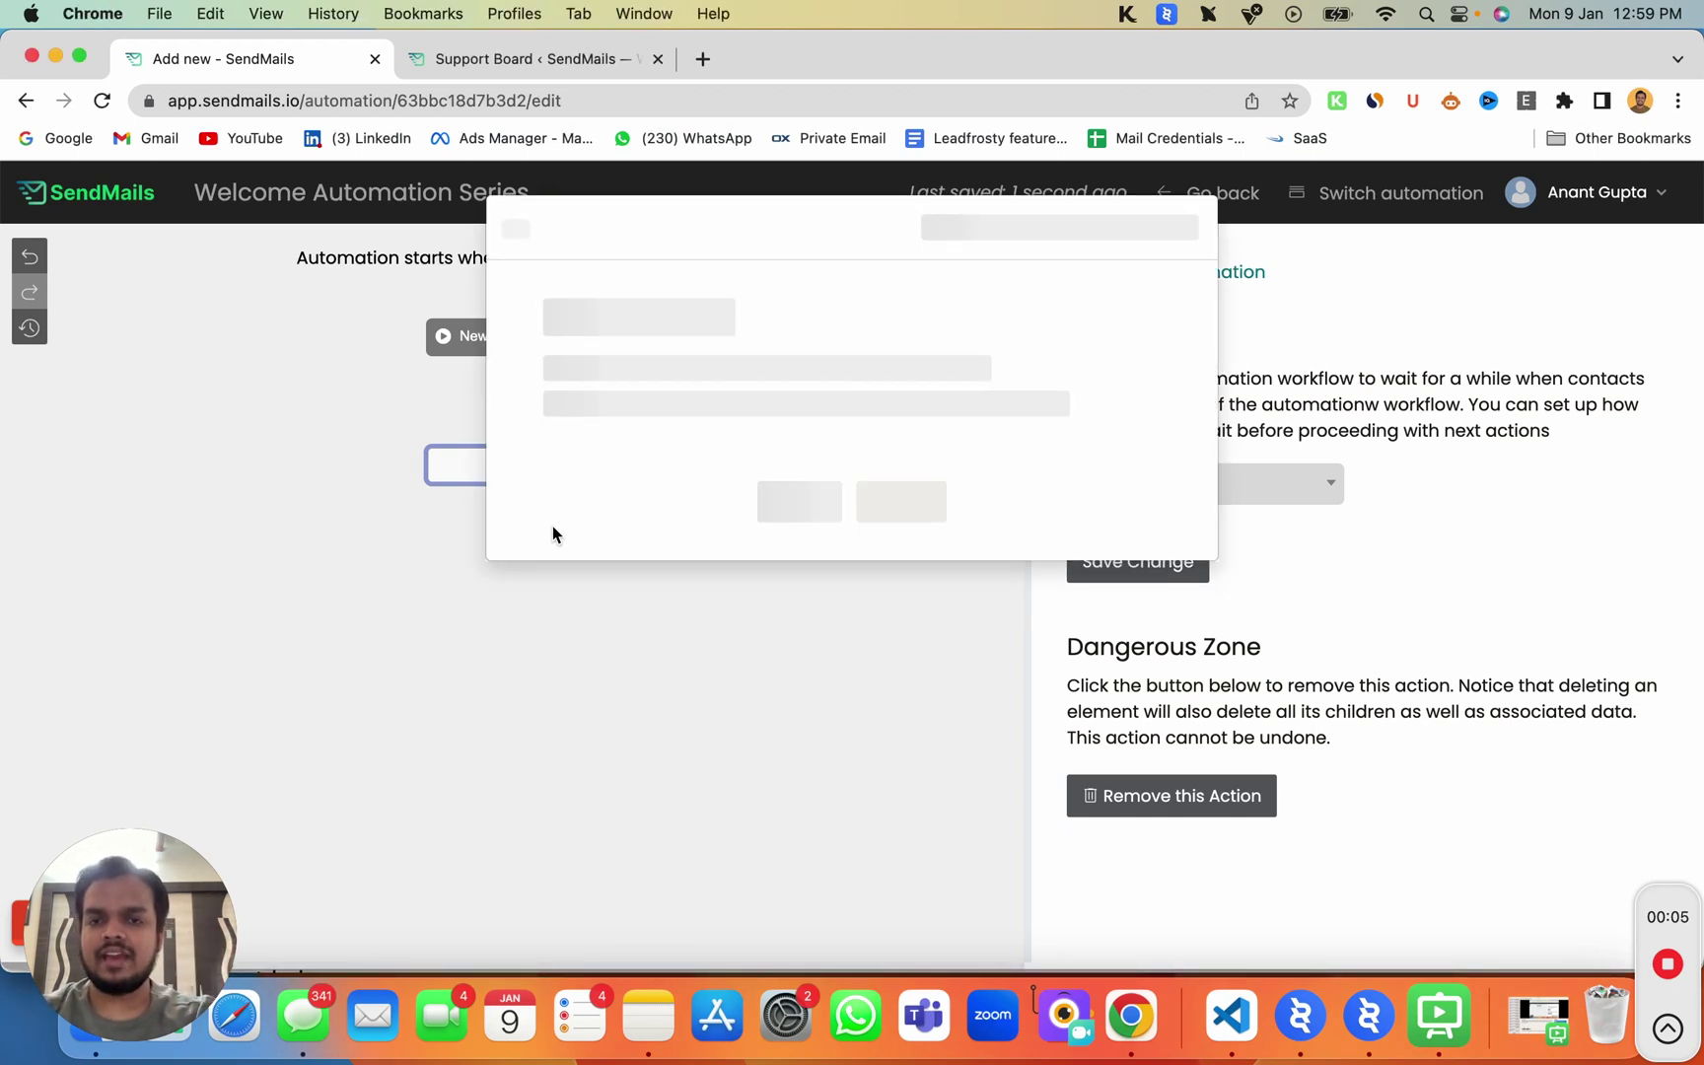
{"action": "left_click", "coordinate": [649, 540]}
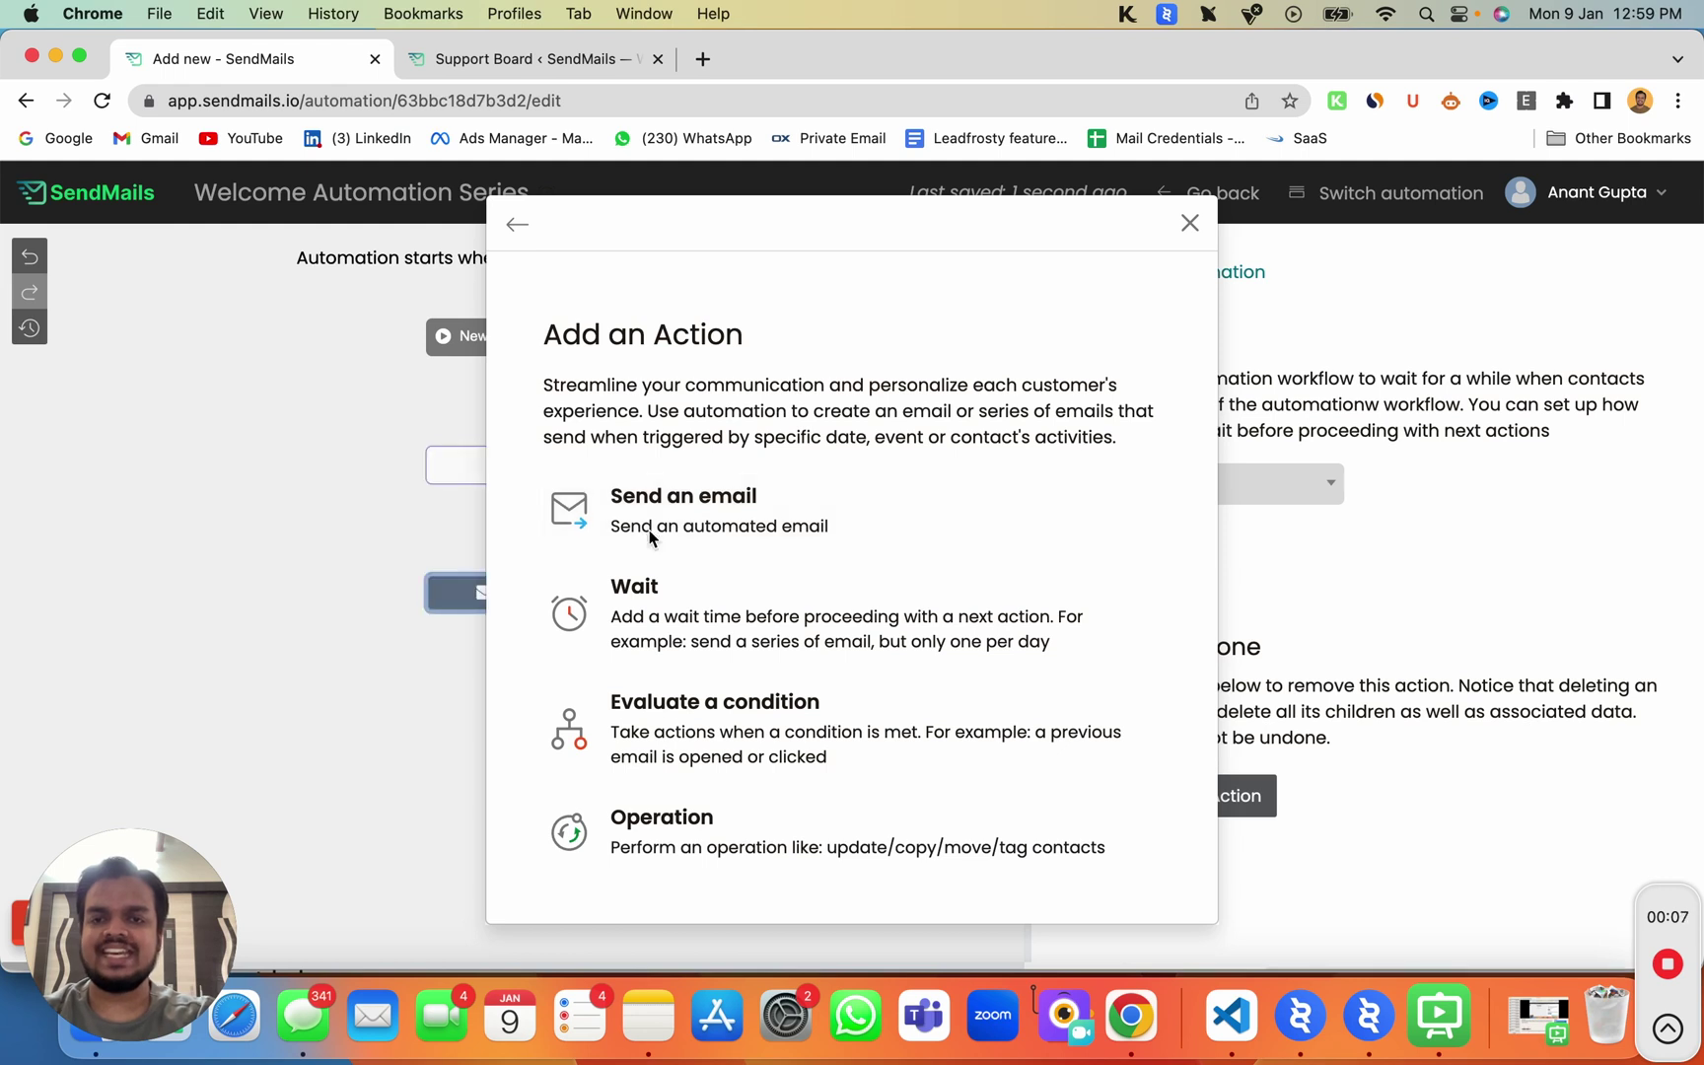
{"action": "scroll", "coordinate": [649, 540], "scroll_direction": "down", "scroll_amount": 4}
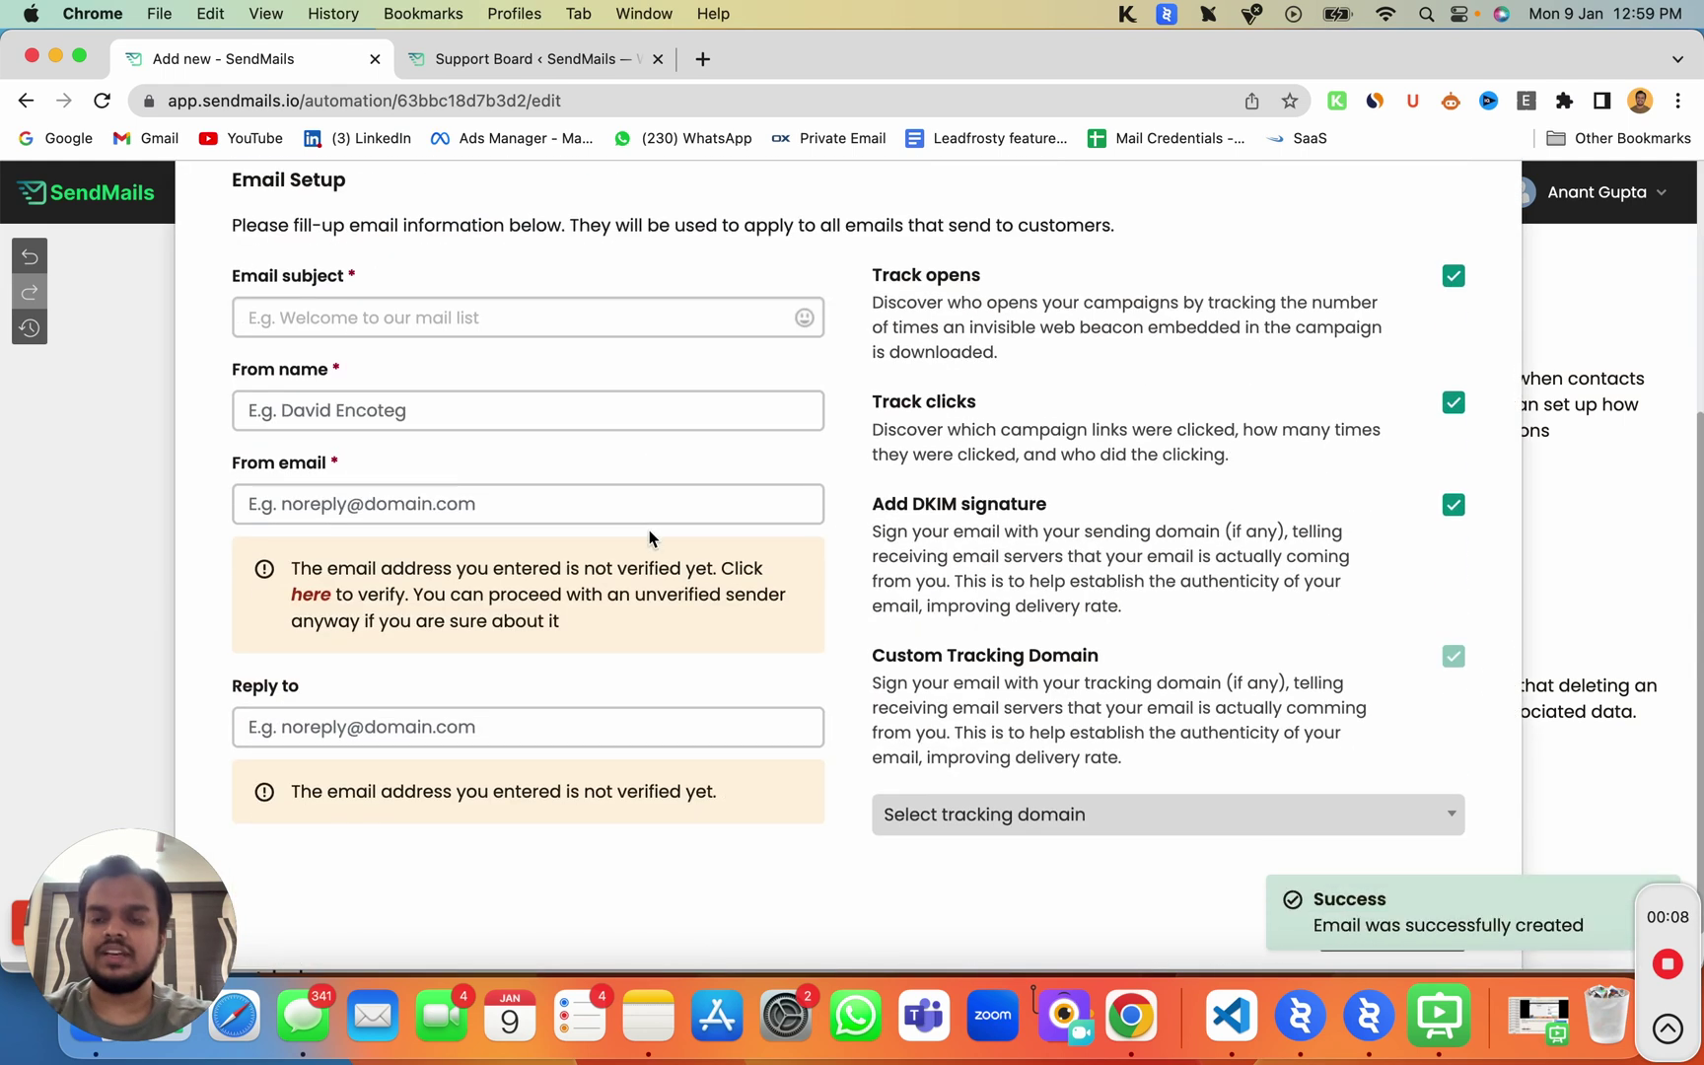
{"action": "left_click", "coordinate": [456, 326]}
{"action": "type", "text": "Welcome "}
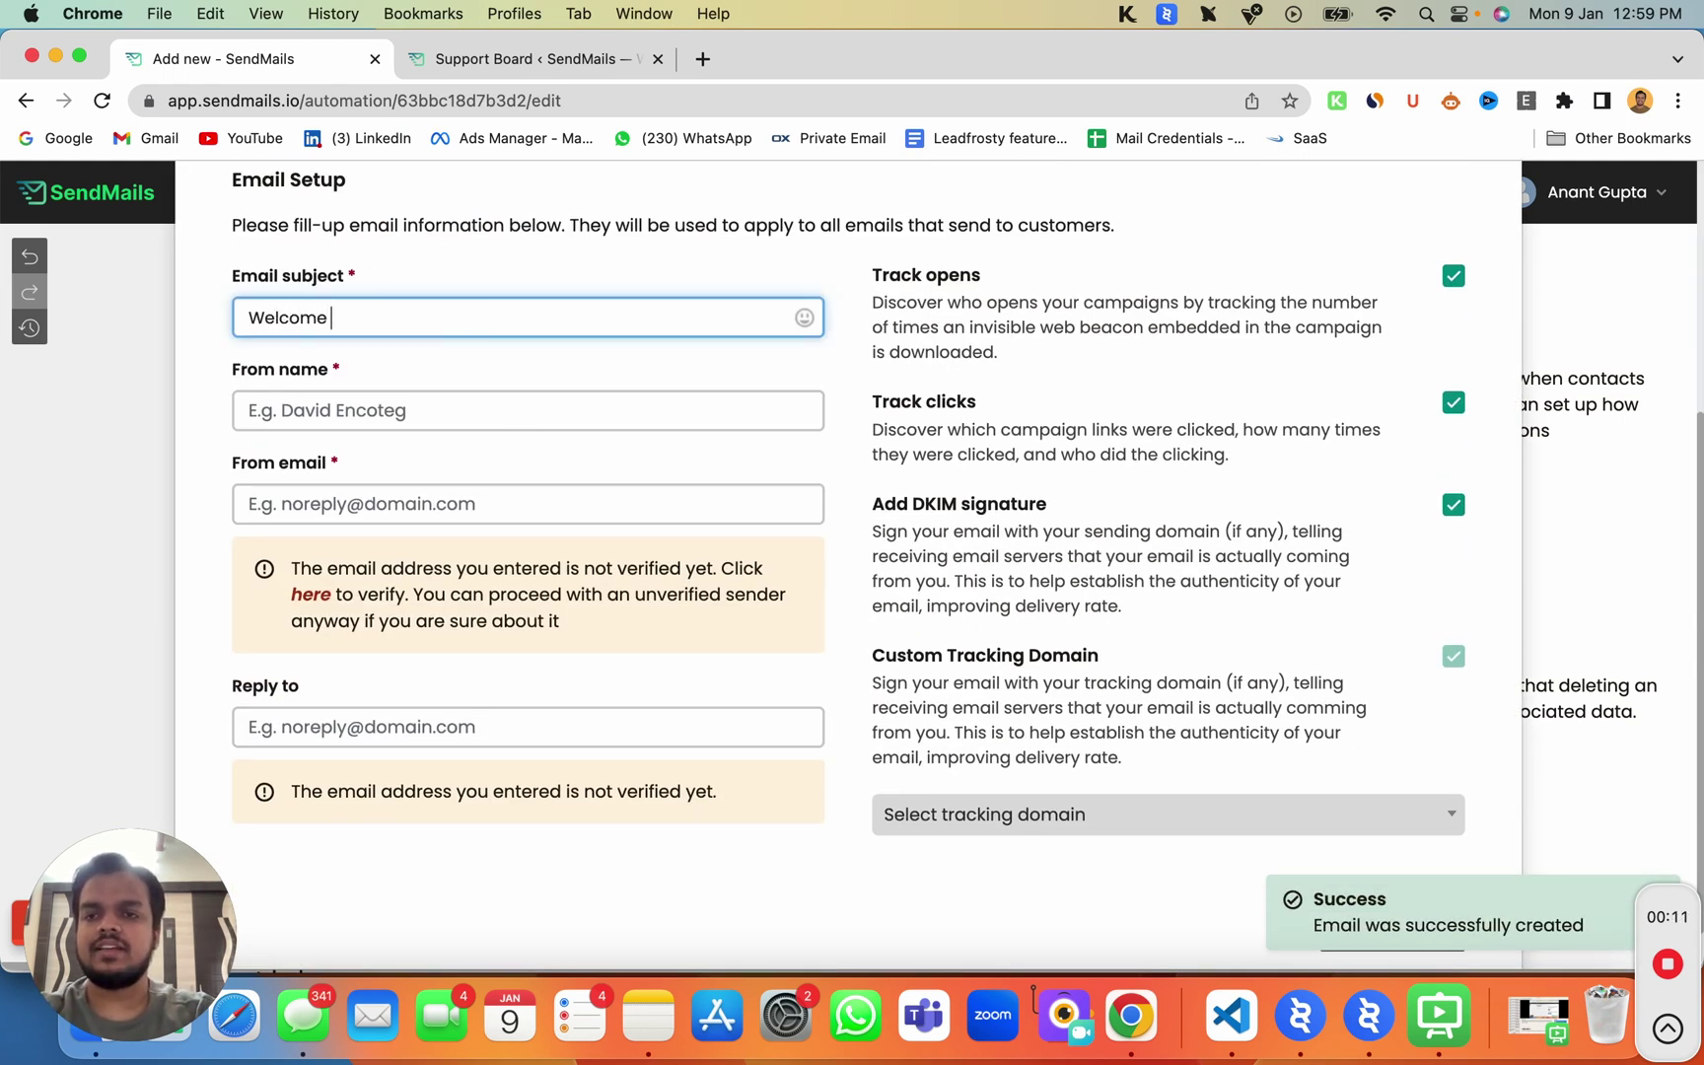
{"action": "type", "text": "to my email list"}
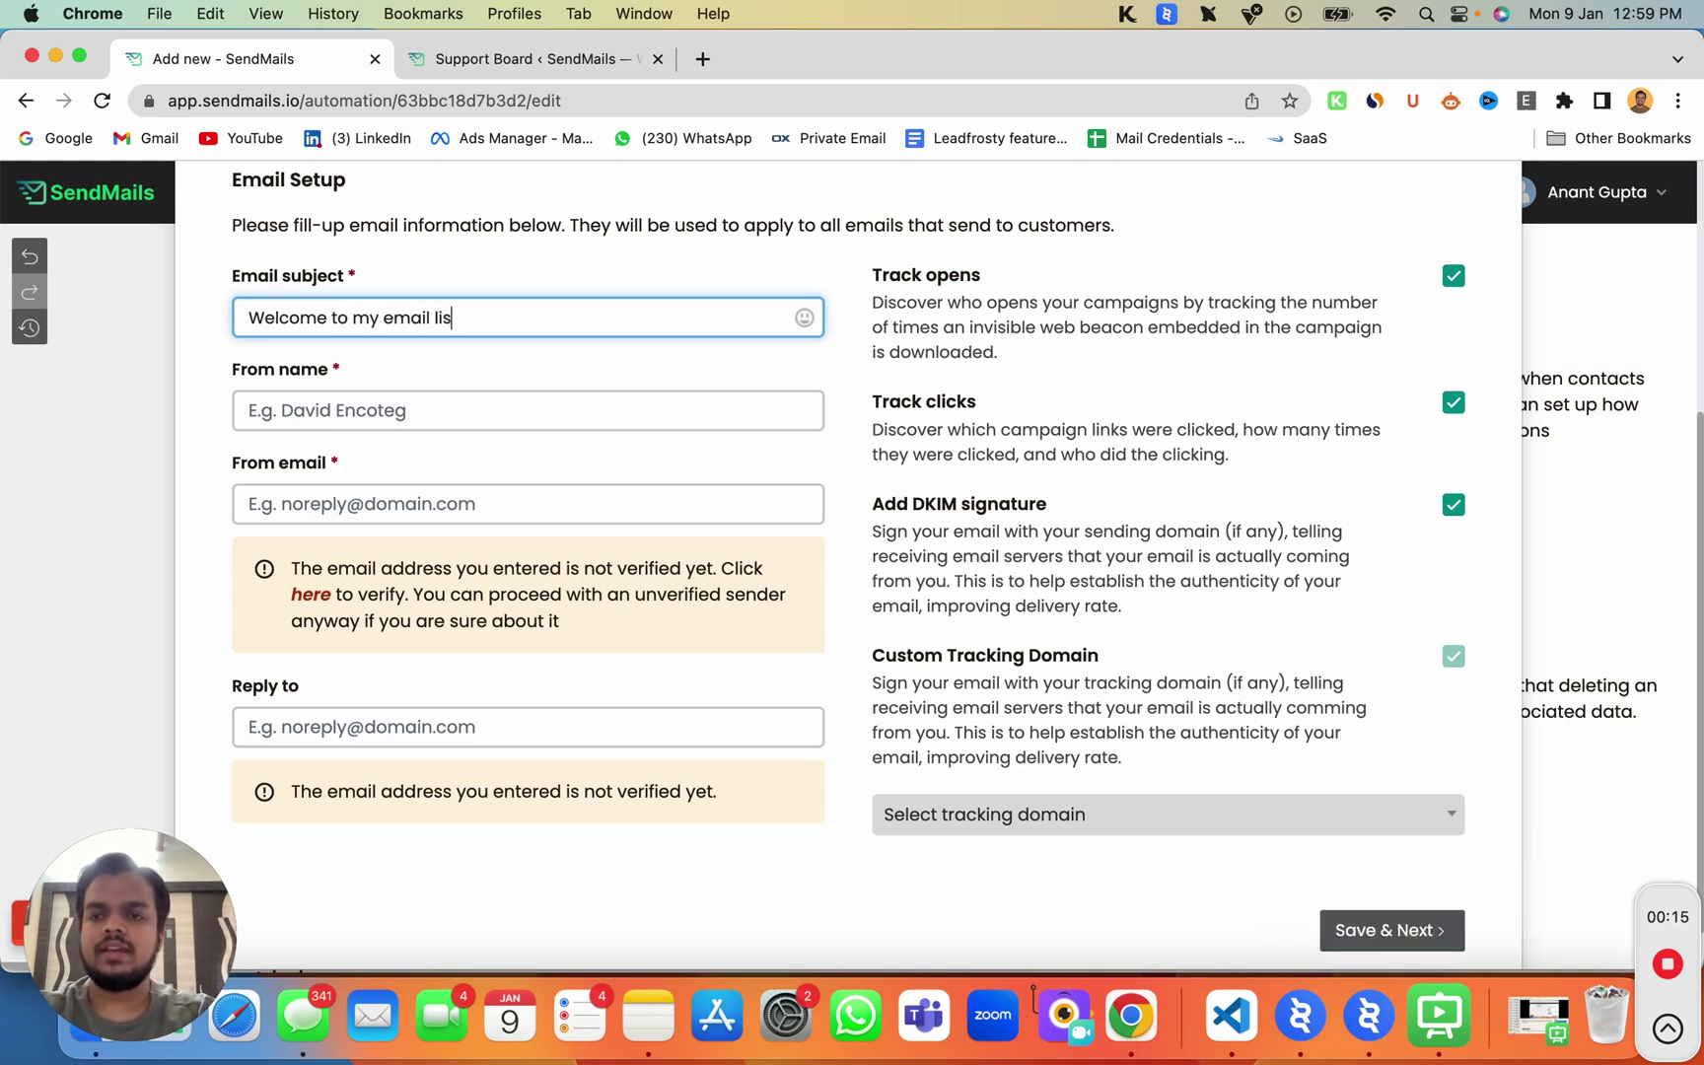
Step: Fill in the sender's name and From email address
{"action": "left_click", "coordinate": [404, 405]}
{"action": "type", "text": "Anant"}
{"action": "key", "text": "Tab"}
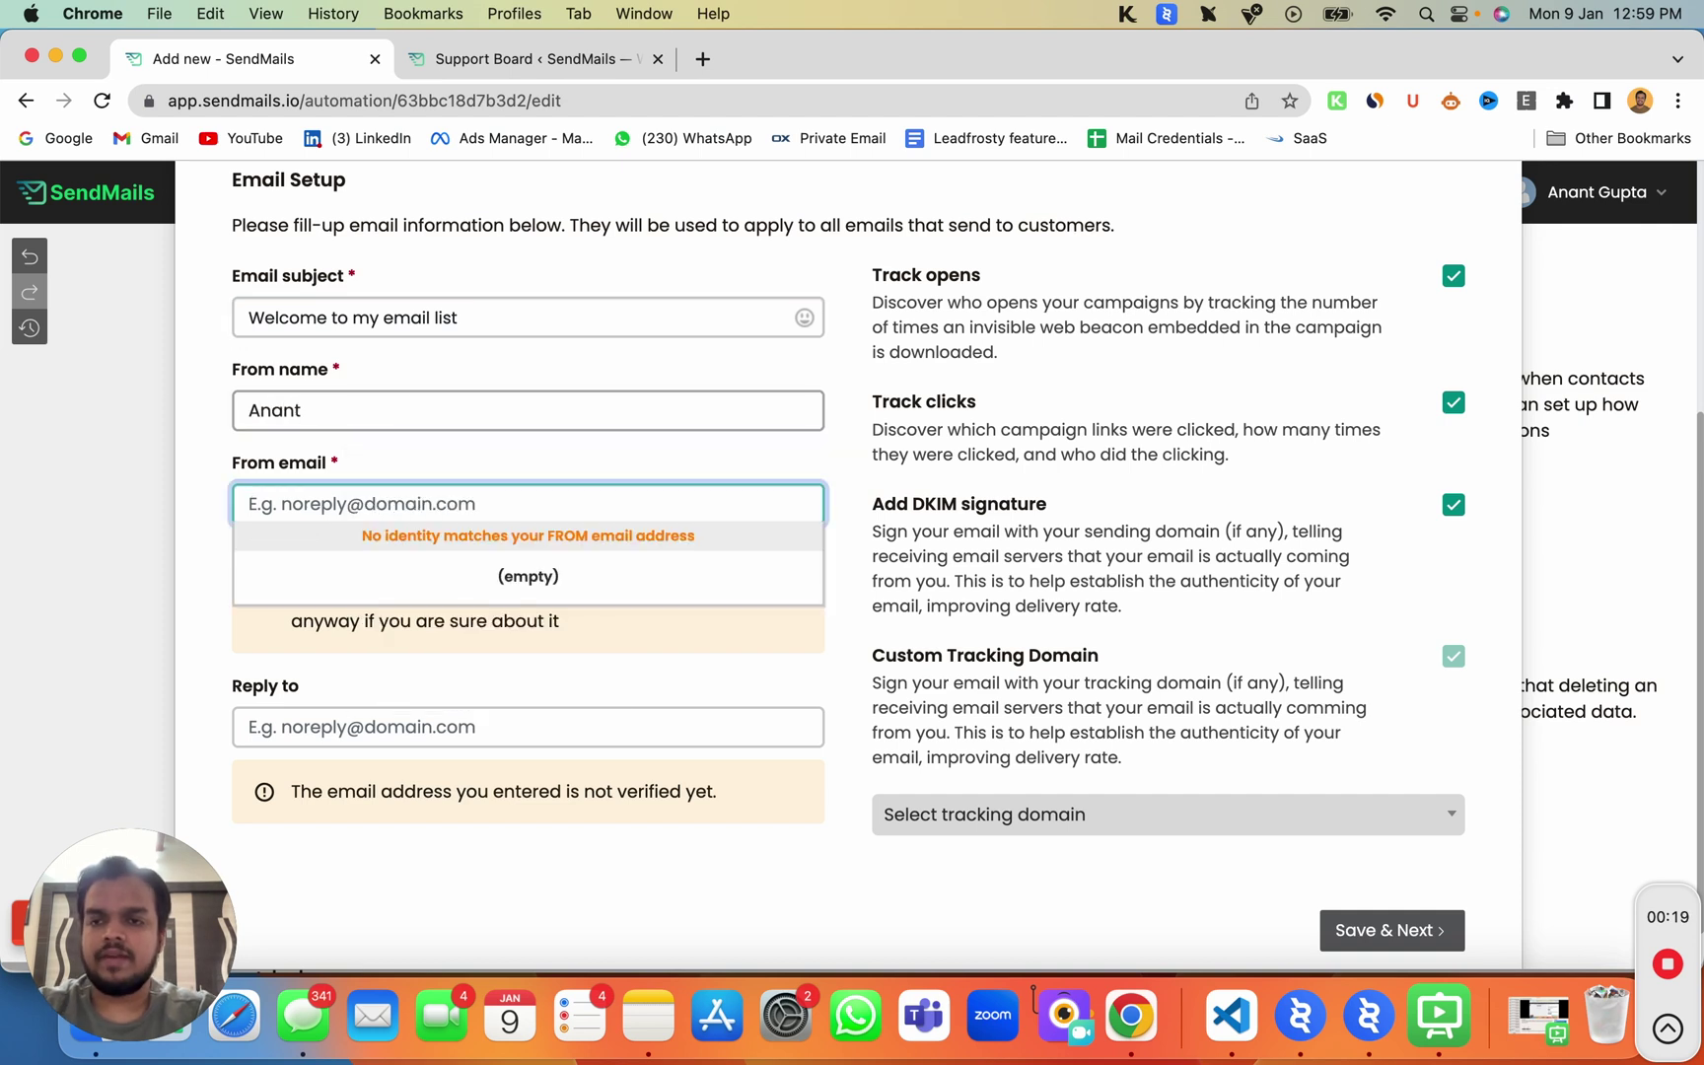
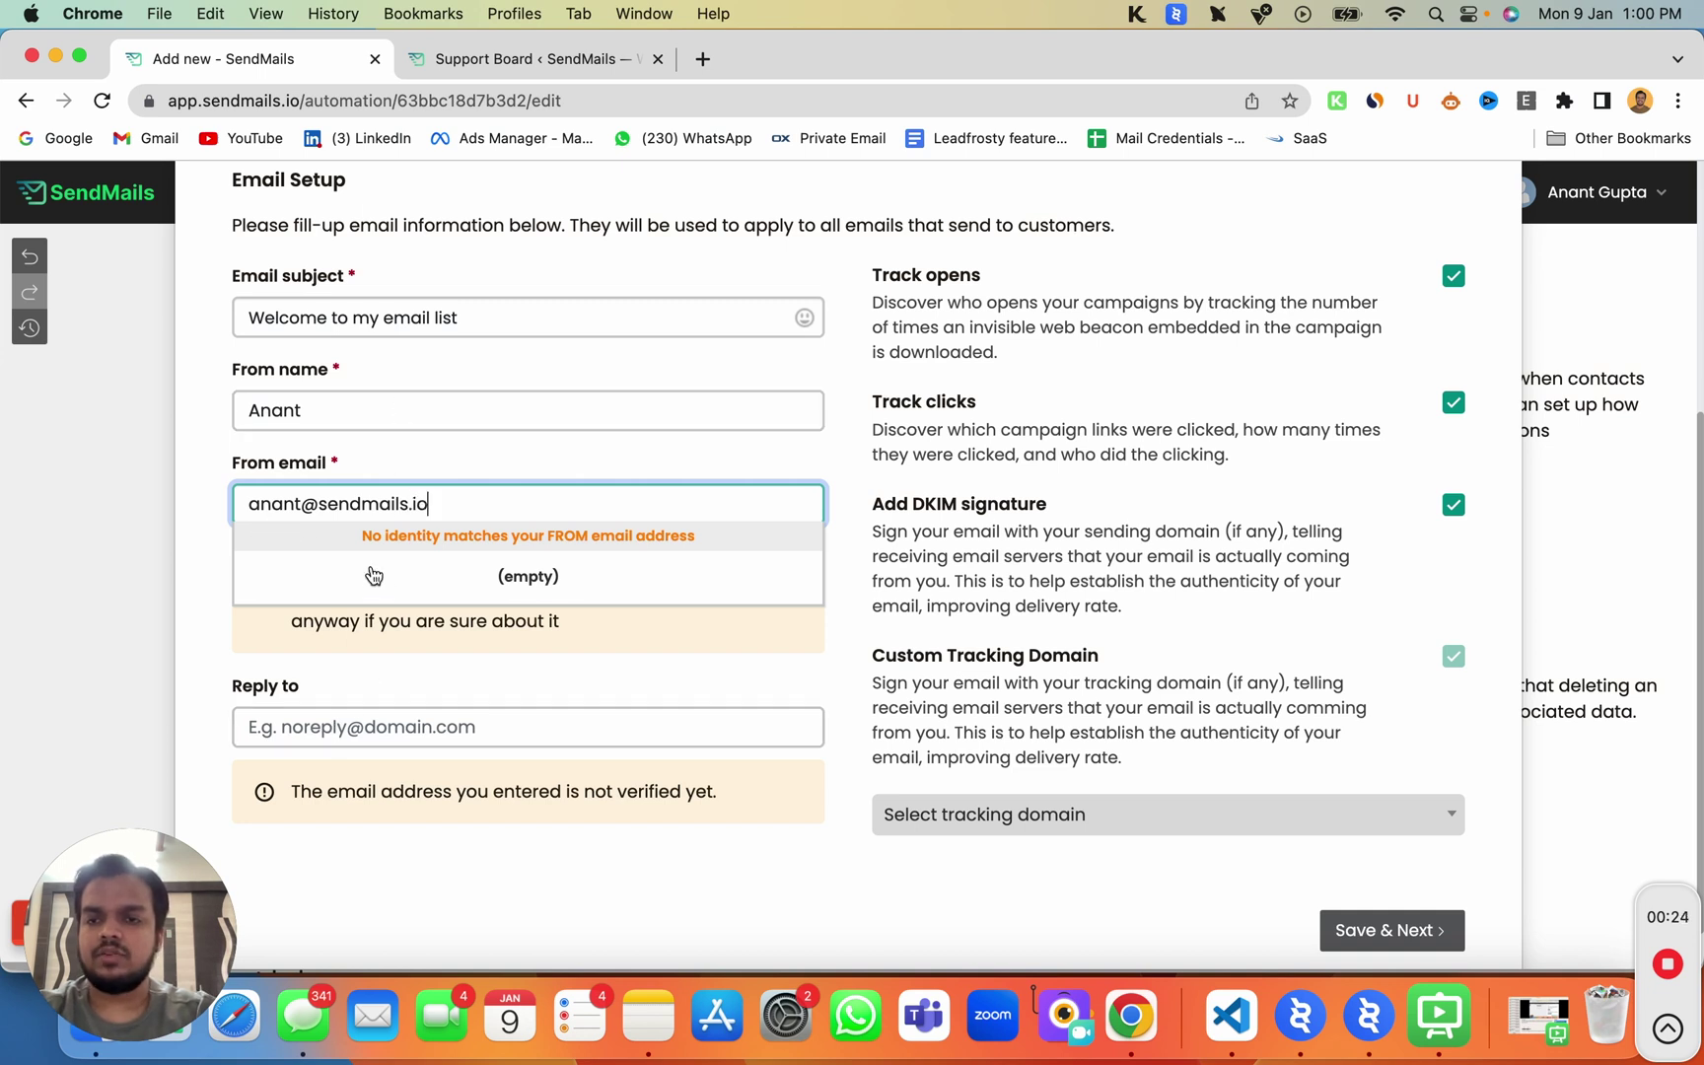
Step: Copy the From email into Reply to, fixing the duplicated paste
{"action": "key", "text": "super+a"}
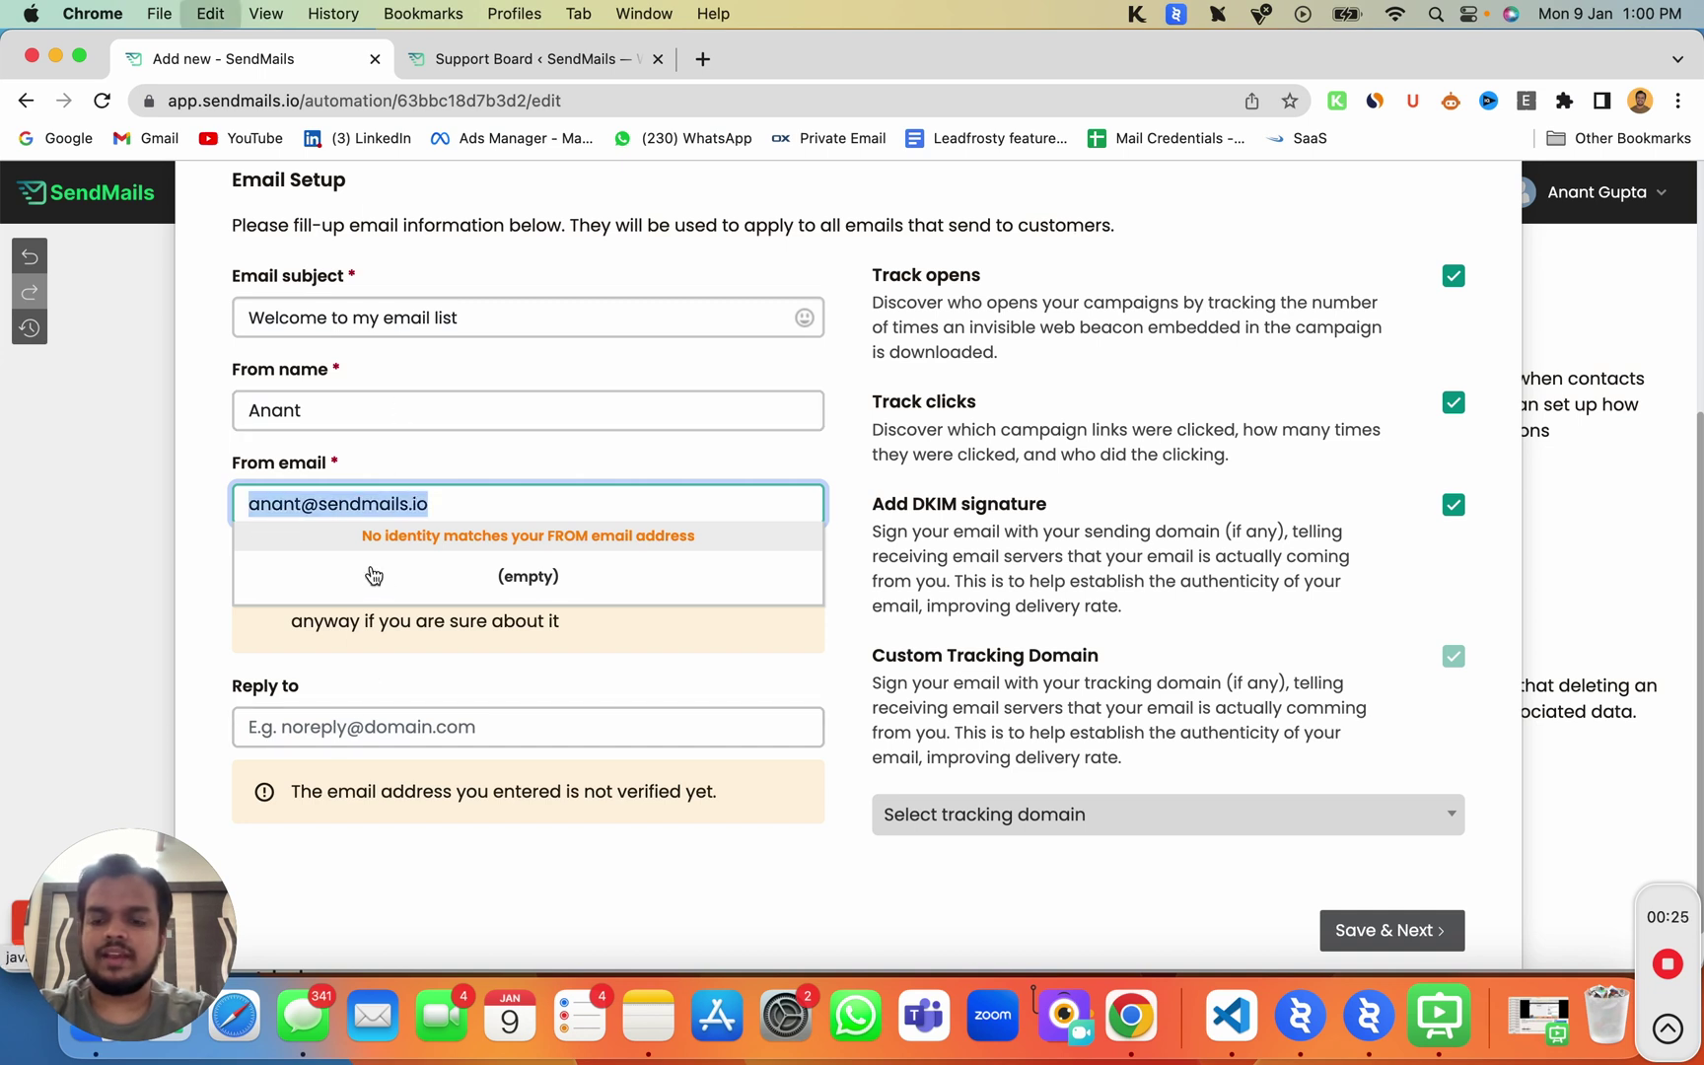
{"action": "key", "text": "super+c"}
{"action": "left_click", "coordinate": [375, 712]}
{"action": "key", "text": "super+v"}
{"action": "left_click", "coordinate": [375, 729]}
{"action": "key", "text": "super+v"}
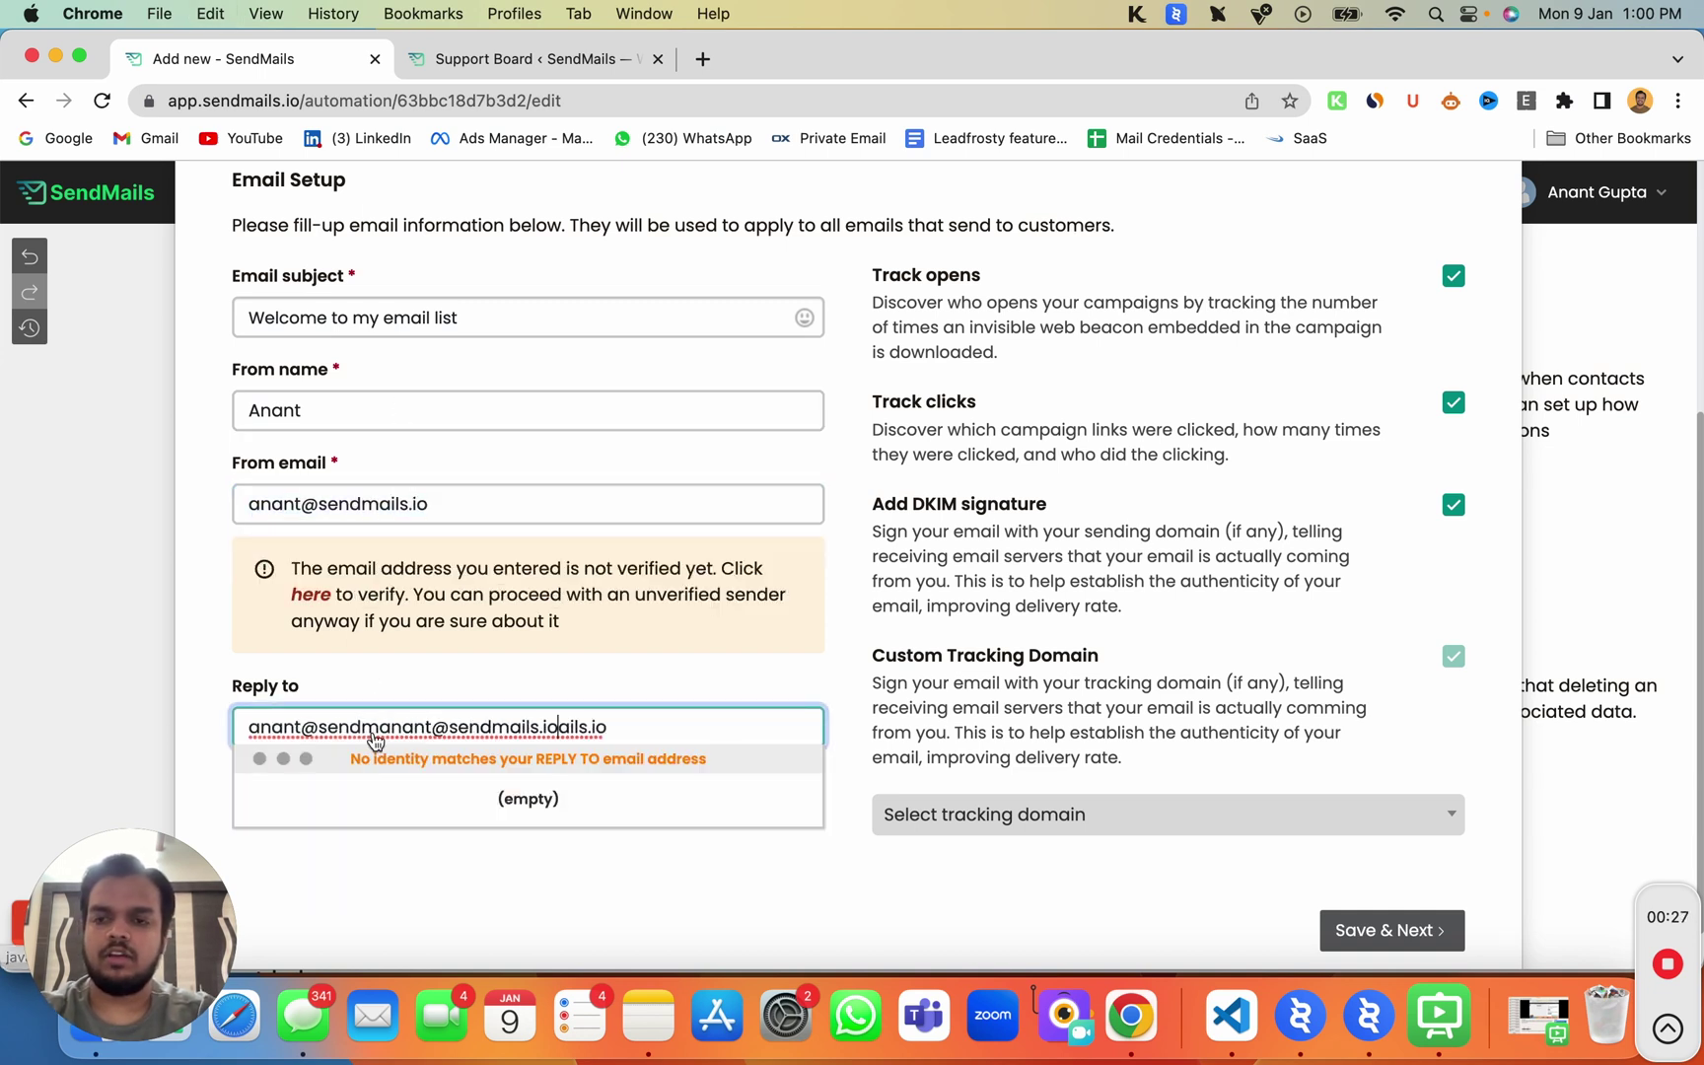
{"action": "triple_click", "coordinate": [405, 727]}
{"action": "key", "text": "super+v"}
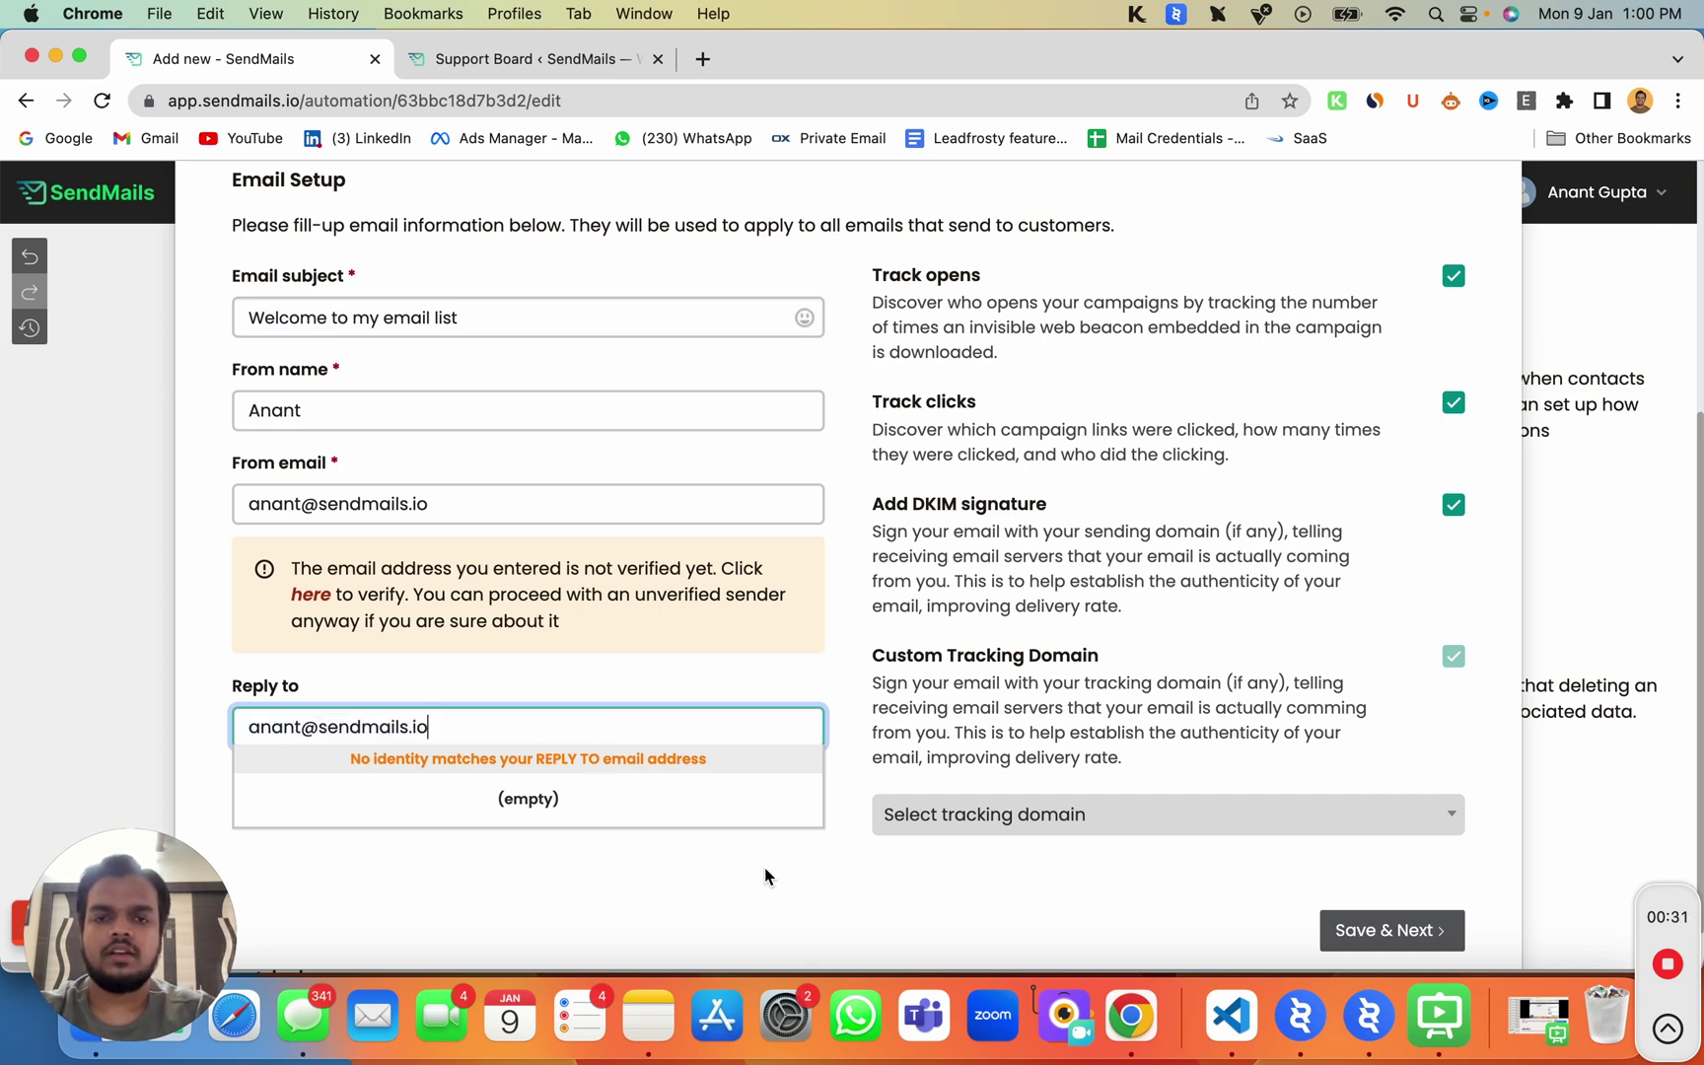
{"action": "left_click", "coordinate": [765, 877]}
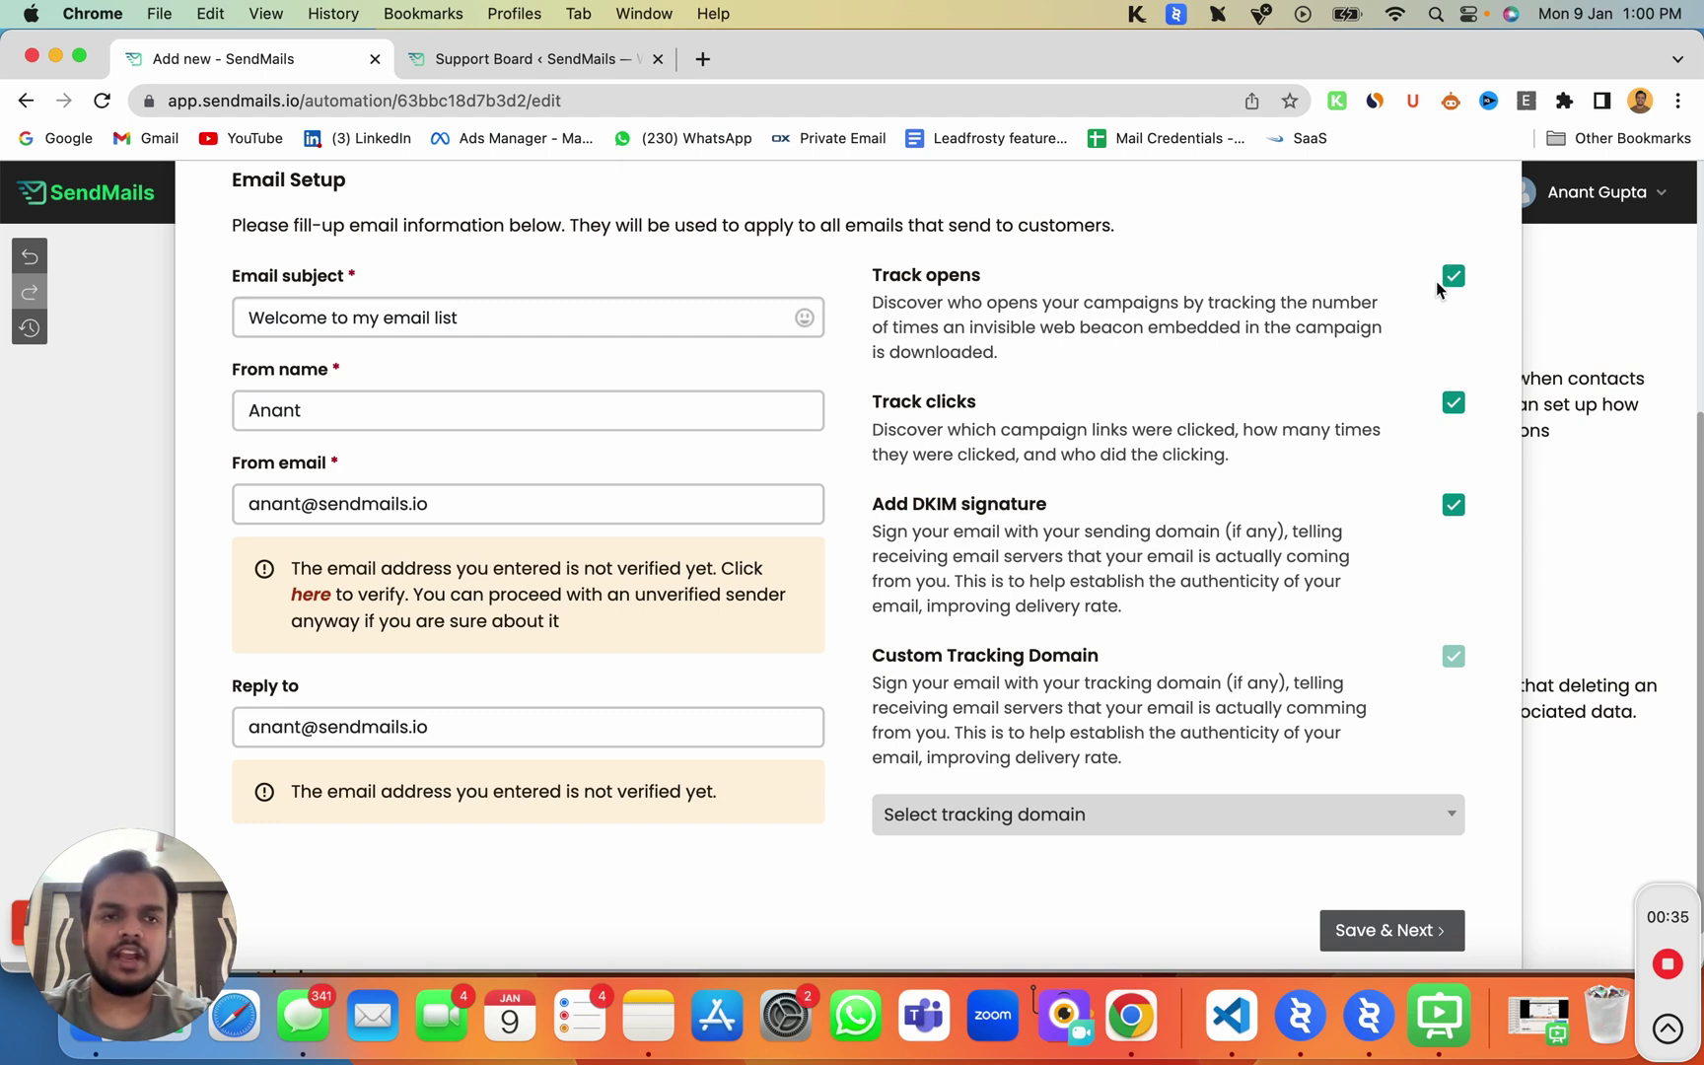
Step: Use track.sendmails.io as the tracking domain and save the email setup
{"action": "left_click", "coordinate": [1245, 809]}
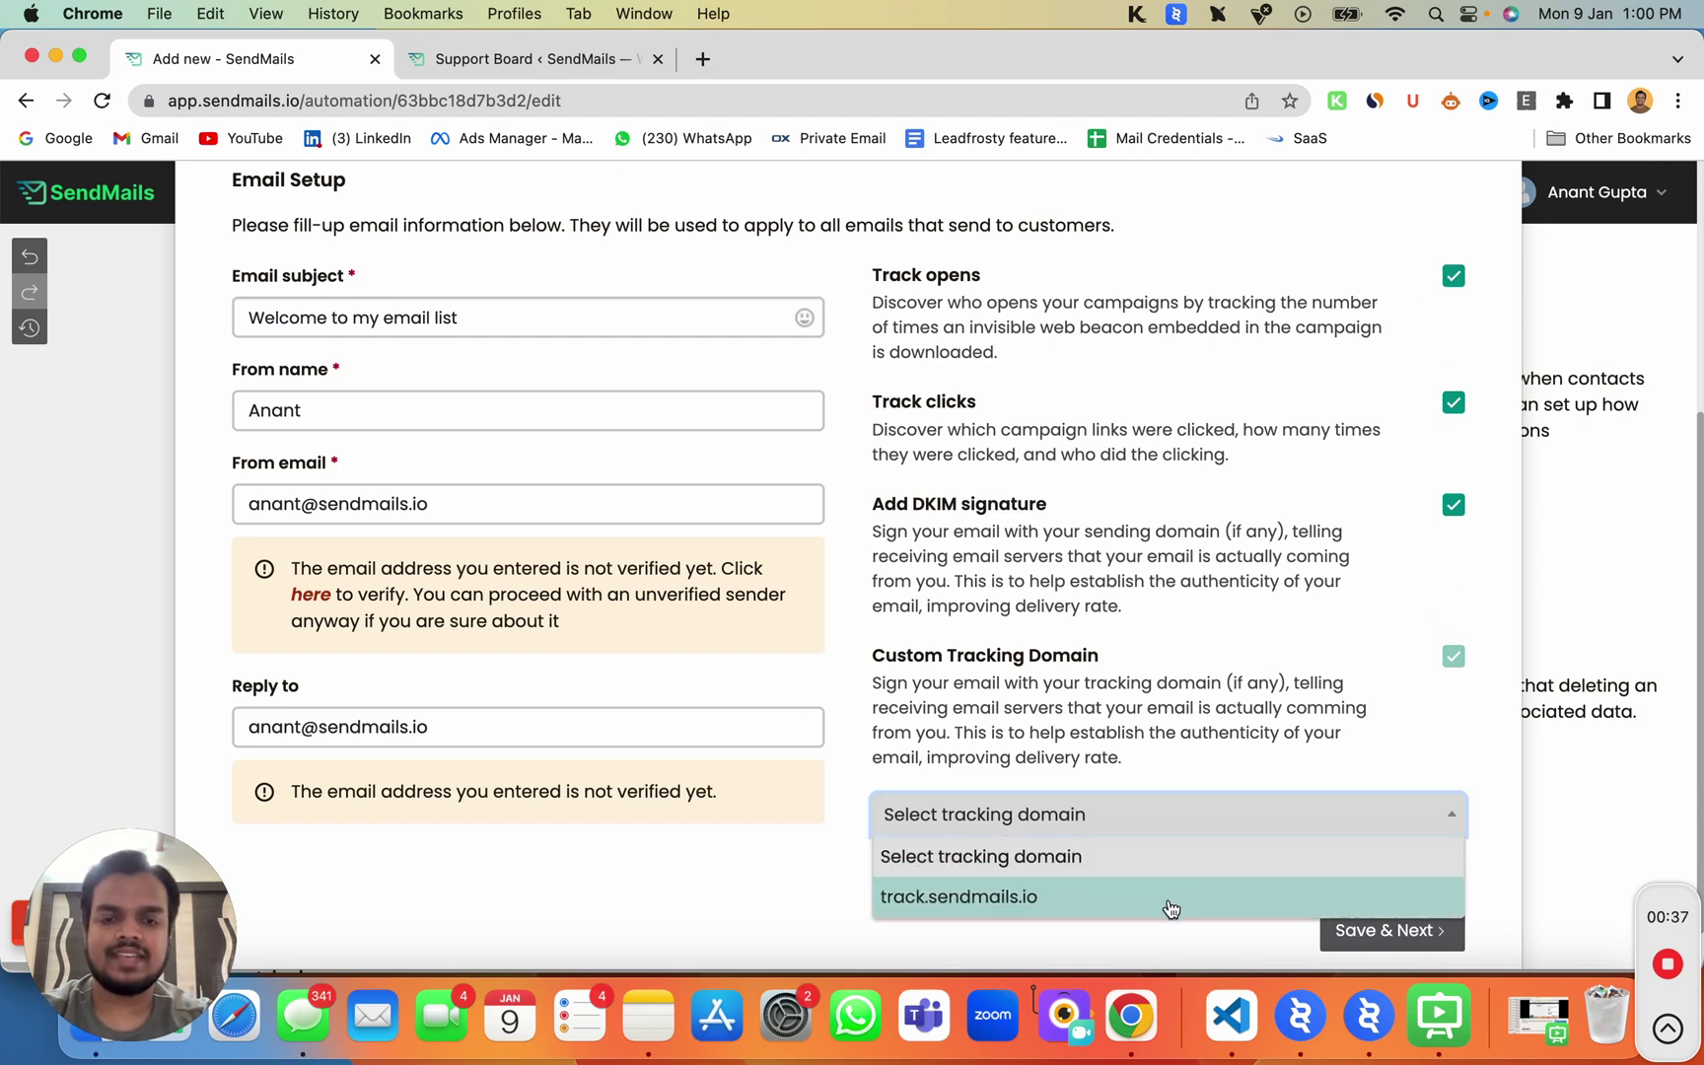
{"action": "left_click", "coordinate": [1171, 904]}
{"action": "left_click", "coordinate": [1361, 930]}
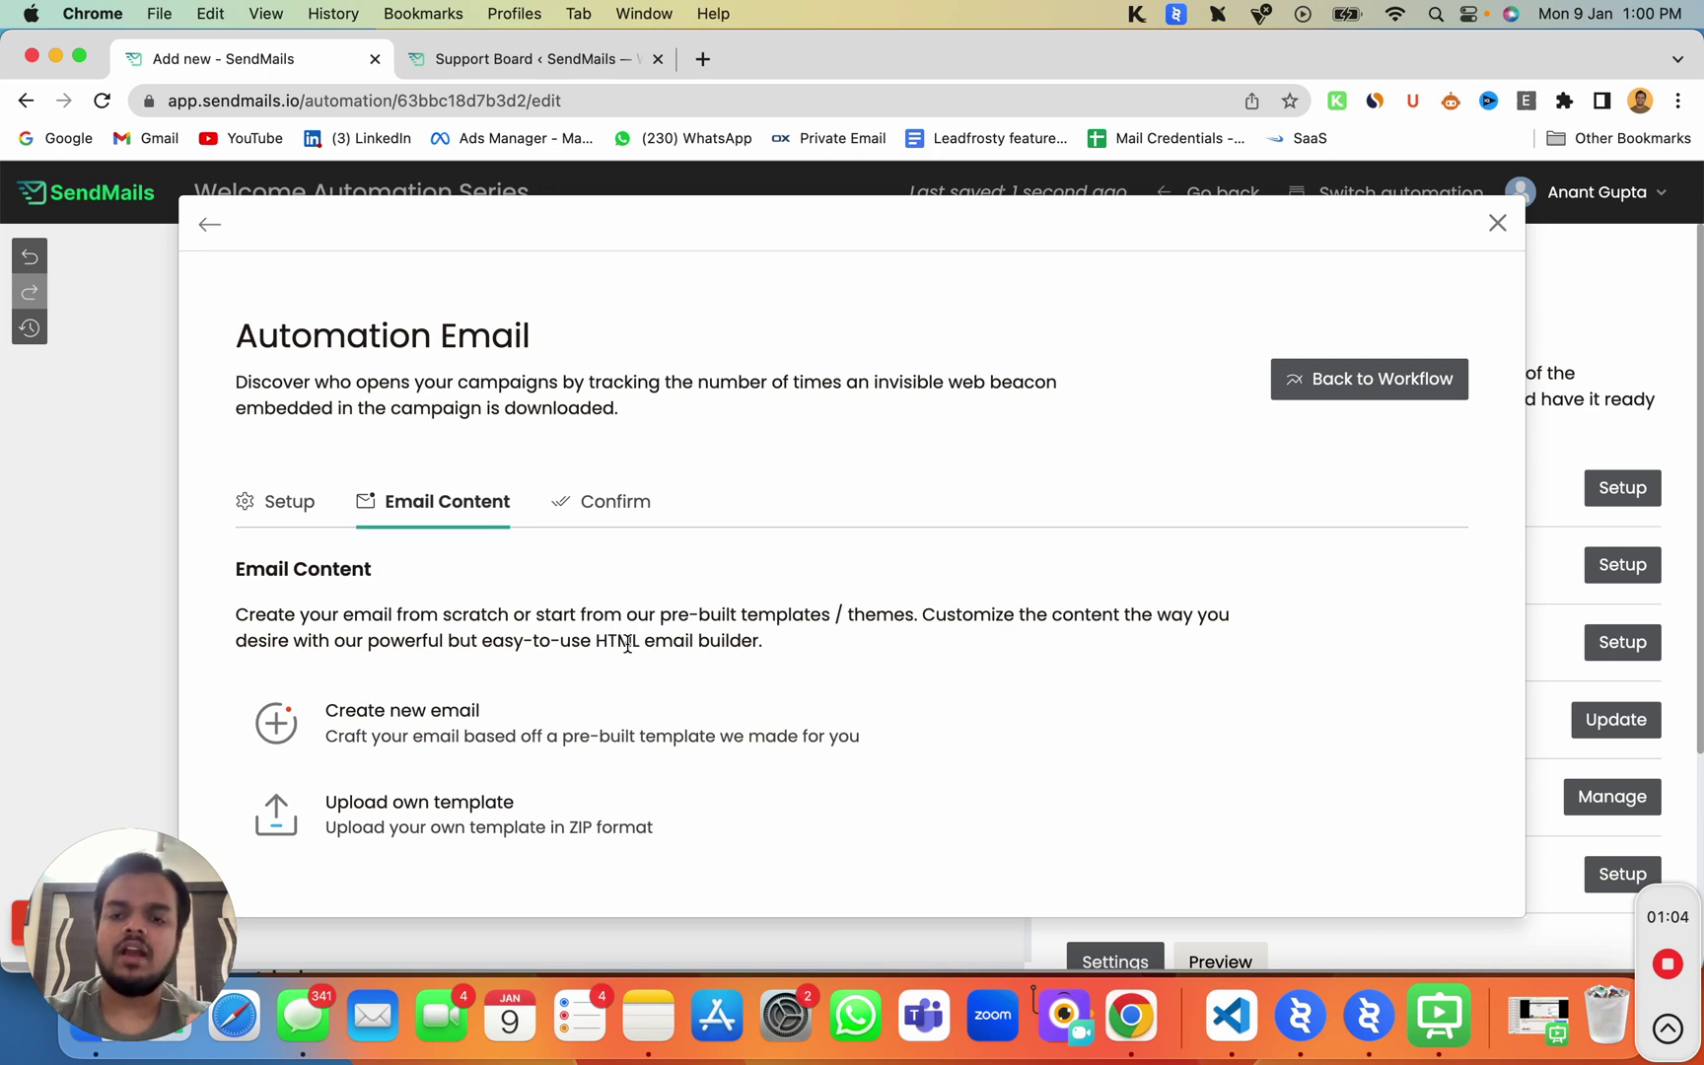
Step: Create a new email from the Blank basic template
{"action": "left_click", "coordinate": [587, 723]}
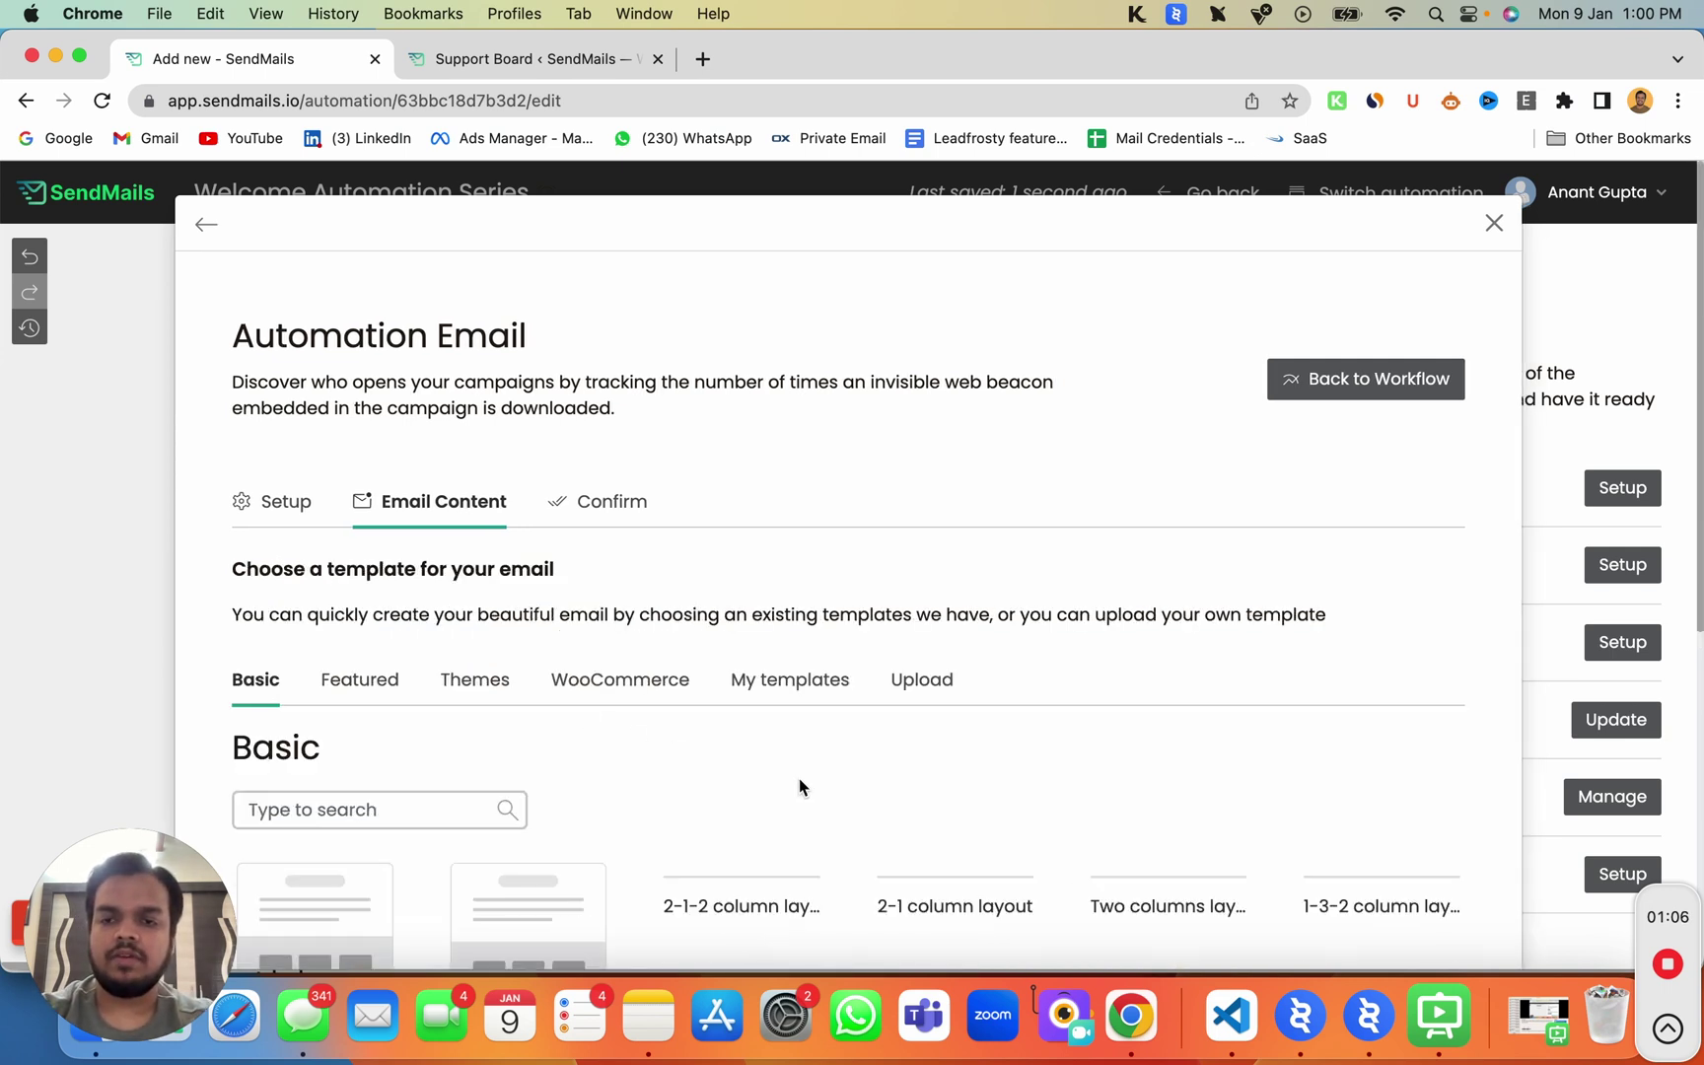
{"action": "scroll", "coordinate": [799, 779], "scroll_direction": "down", "scroll_amount": 6}
{"action": "scroll", "coordinate": [799, 786], "scroll_direction": "down", "scroll_amount": 3}
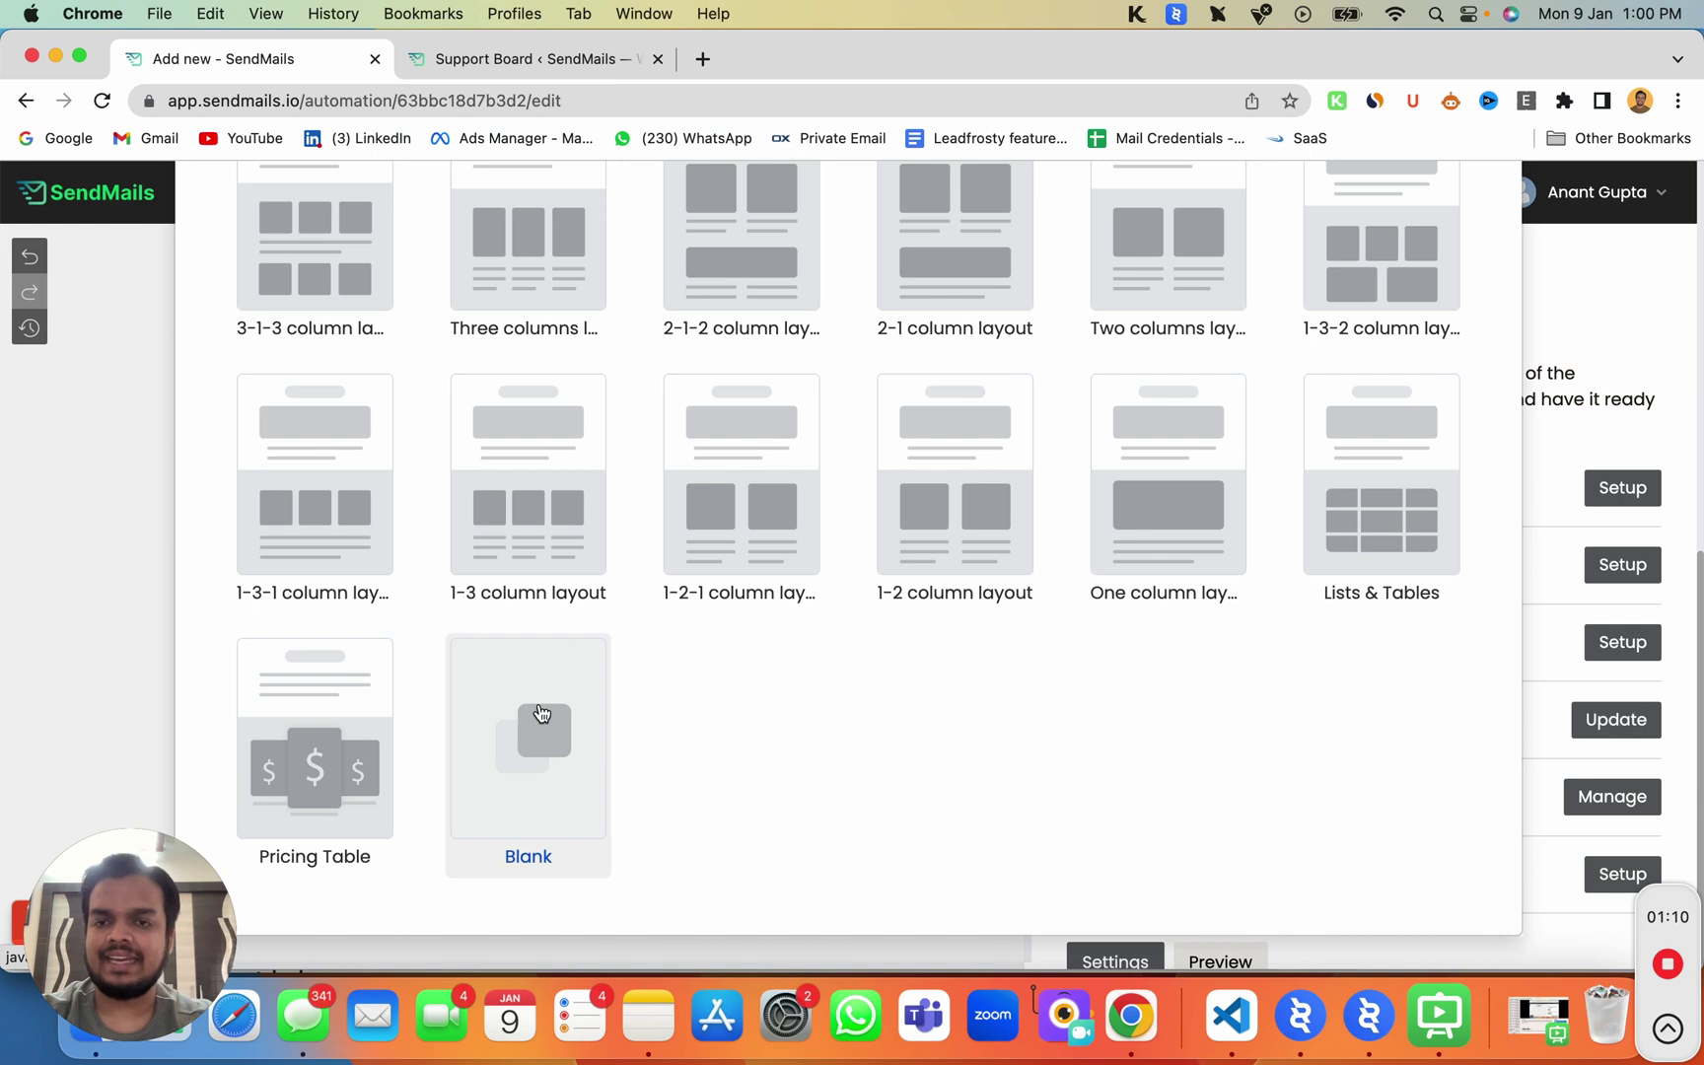
{"action": "left_click", "coordinate": [542, 713]}
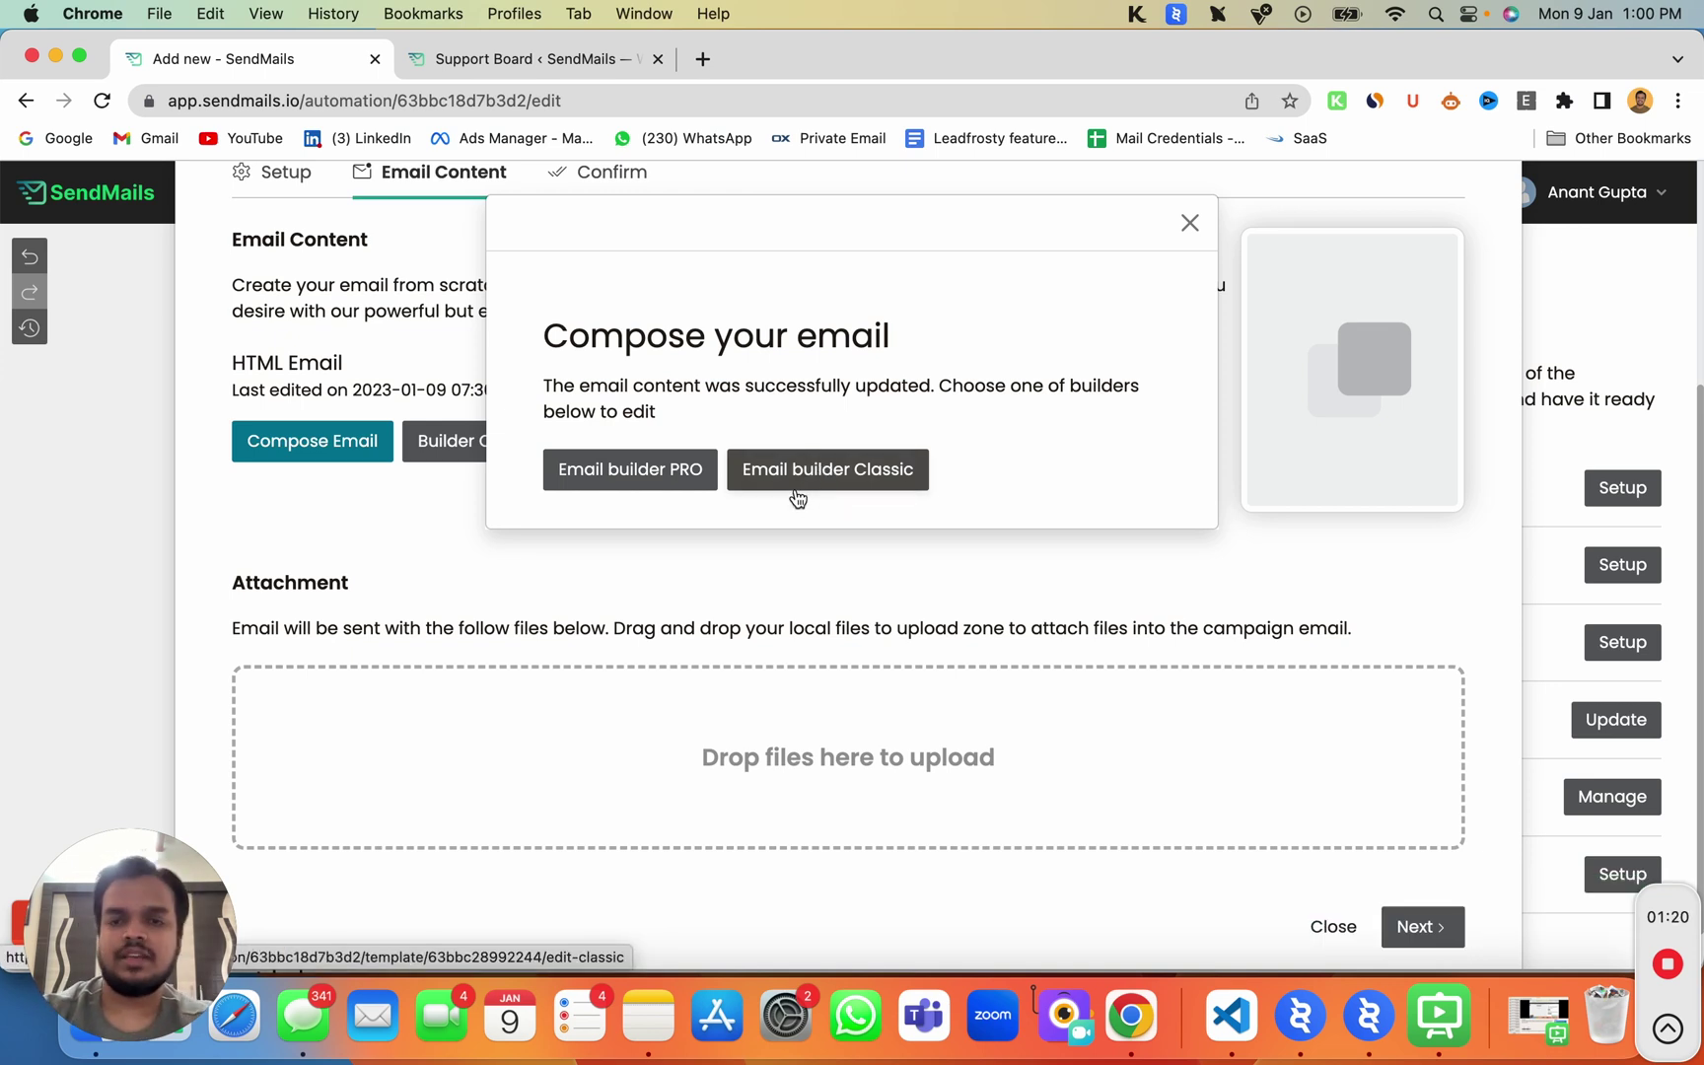
Step: Open the email in Email builder PRO and place a logo block at the top
{"action": "left_click", "coordinate": [639, 475]}
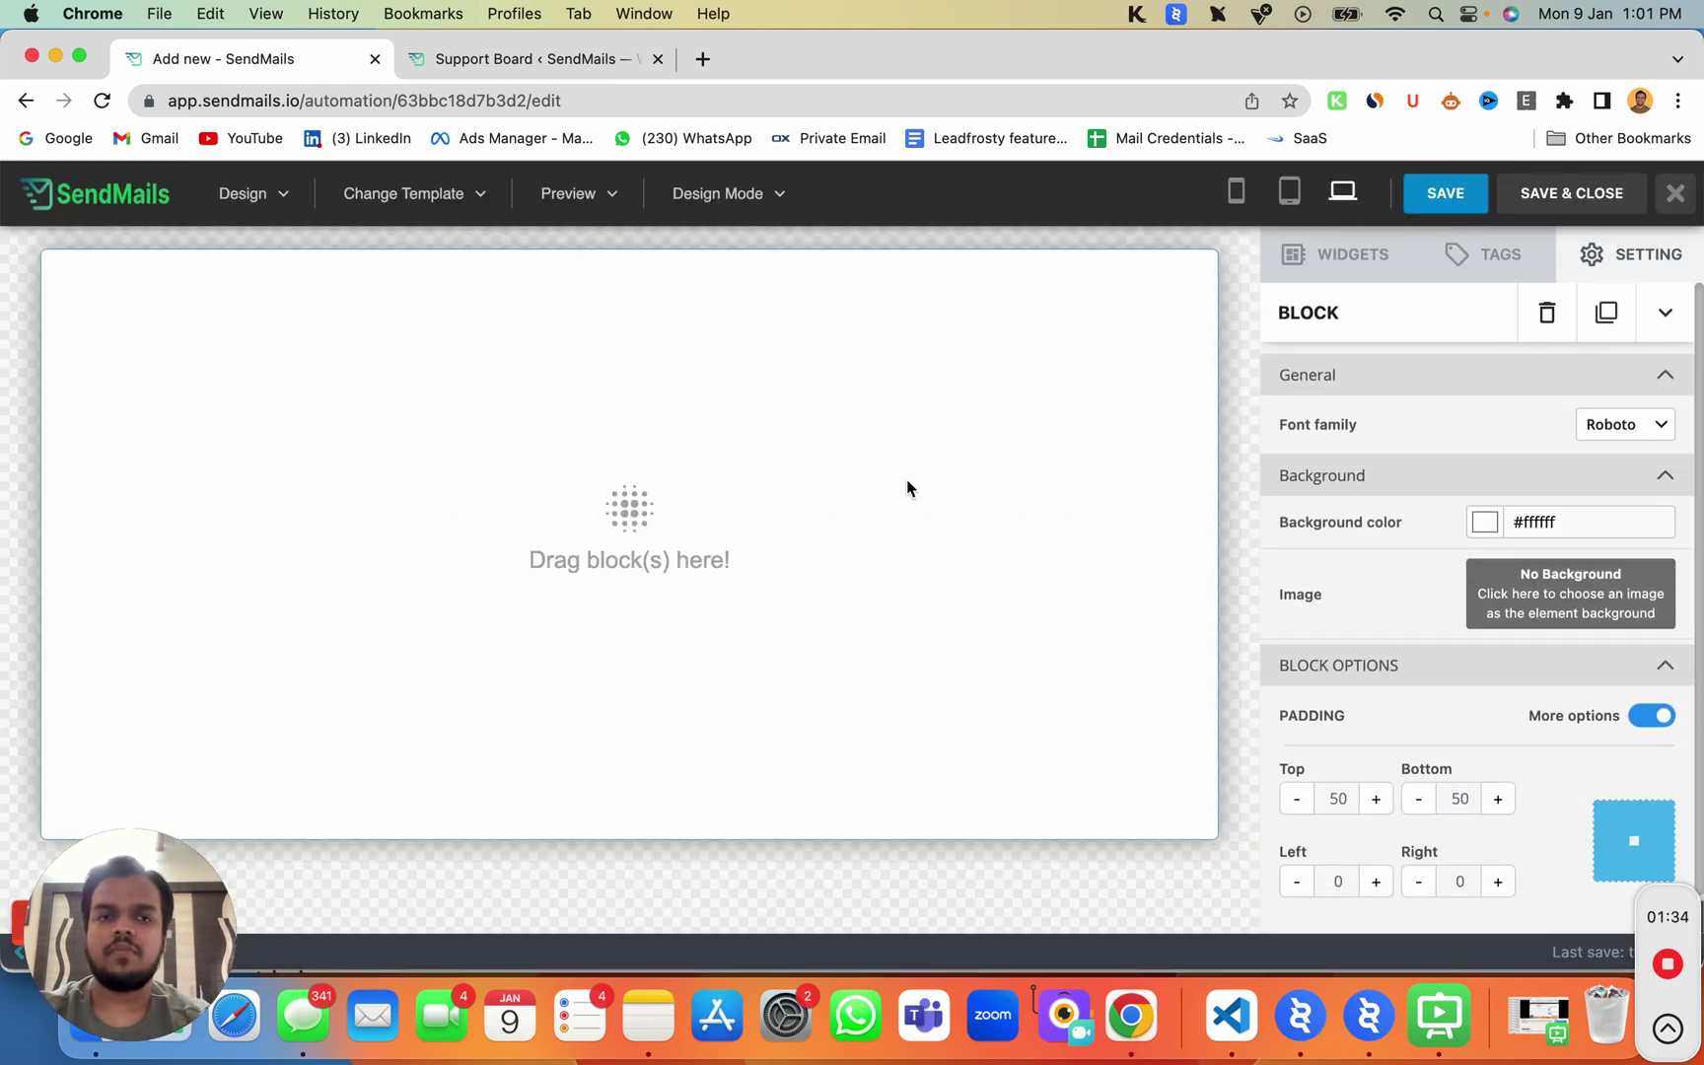
{"action": "left_click", "coordinate": [1400, 255]}
{"action": "scroll", "coordinate": [1343, 784], "scroll_direction": "down", "scroll_amount": 2}
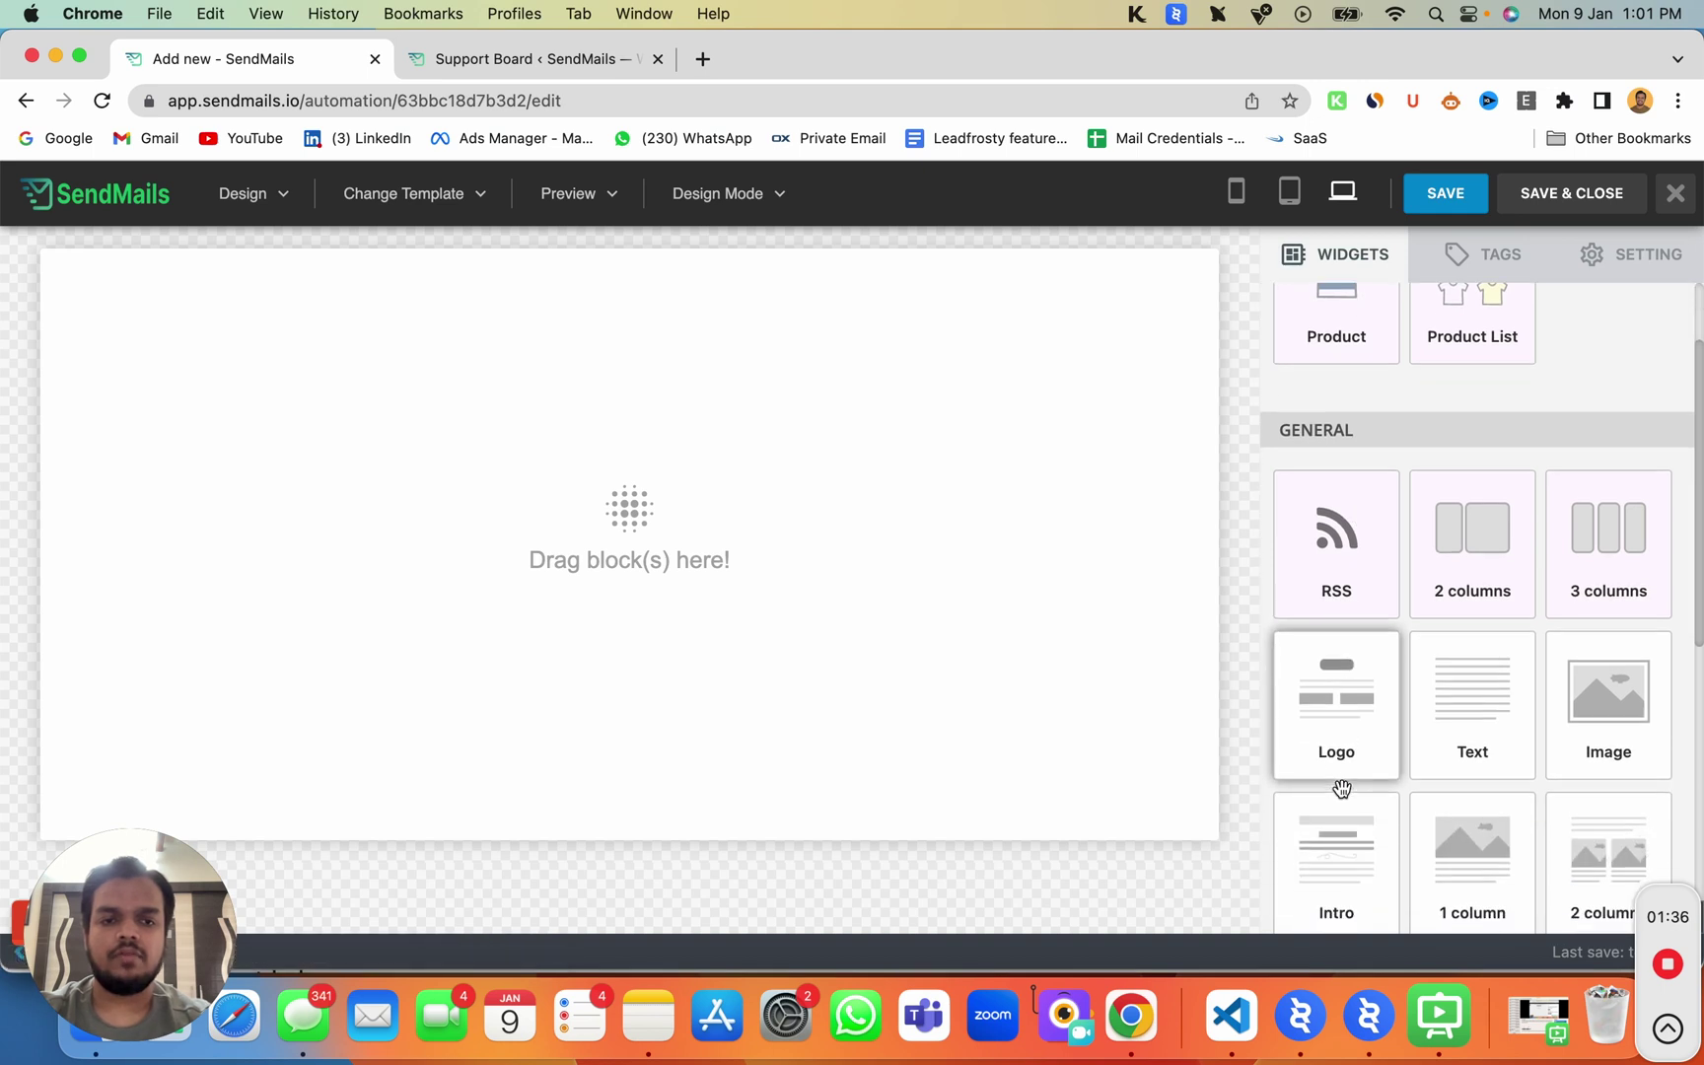
{"action": "scroll", "coordinate": [1342, 788], "scroll_direction": "down", "scroll_amount": 1}
{"action": "left_click_drag", "start_coordinate": [1339, 630], "coordinate": [551, 312]}
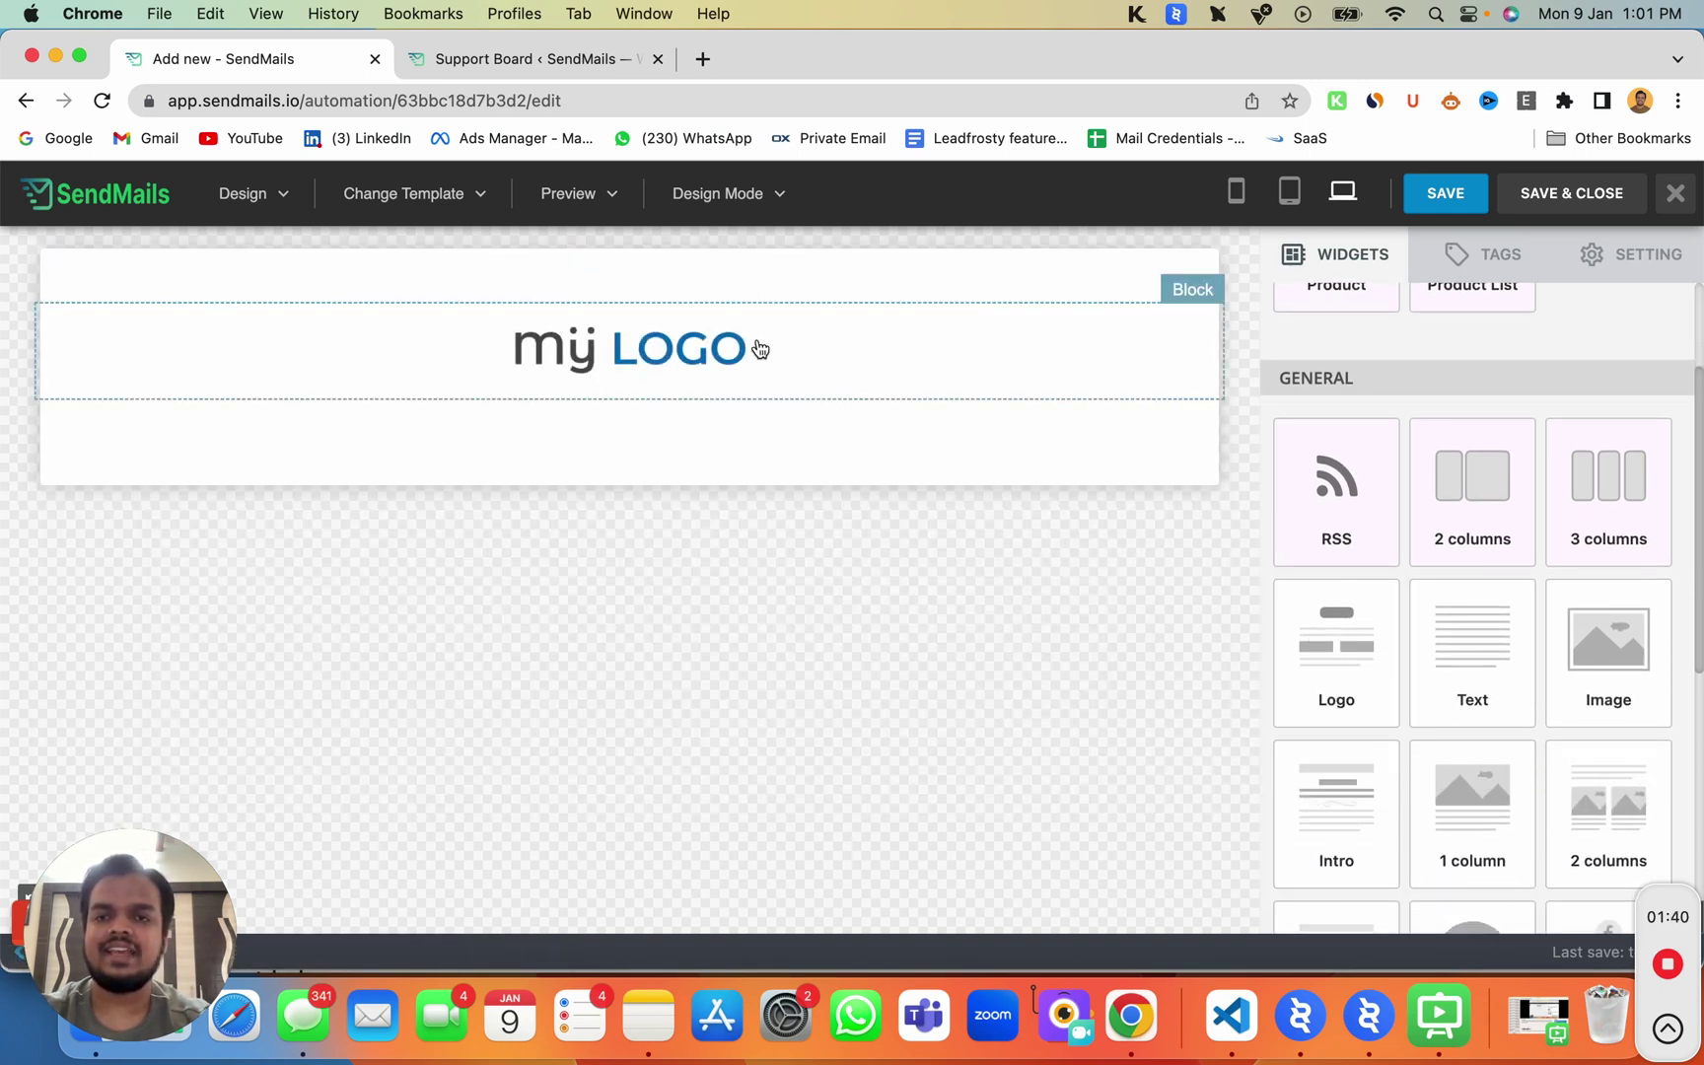
{"action": "left_click", "coordinate": [757, 339]}
Step: Add a text block and a YouTube video block beneath the logo
{"action": "left_click", "coordinate": [1327, 259]}
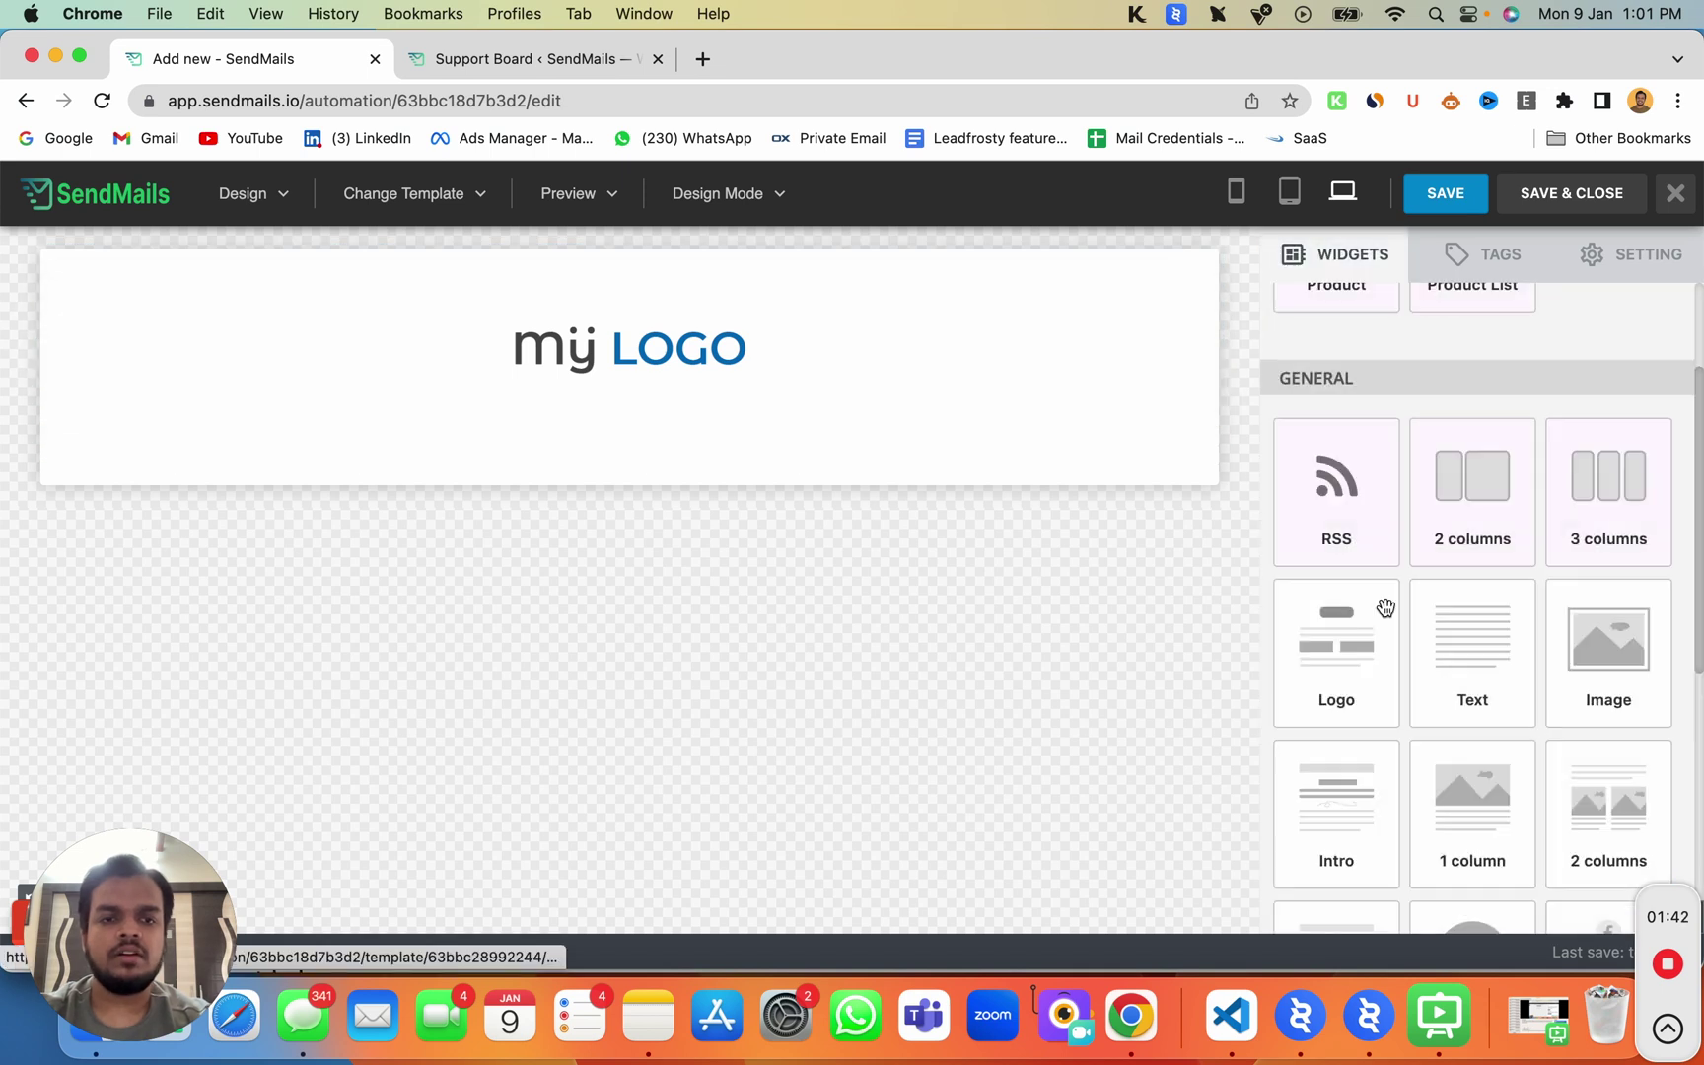
{"action": "left_click_drag", "start_coordinate": [1472, 651], "coordinate": [623, 375]}
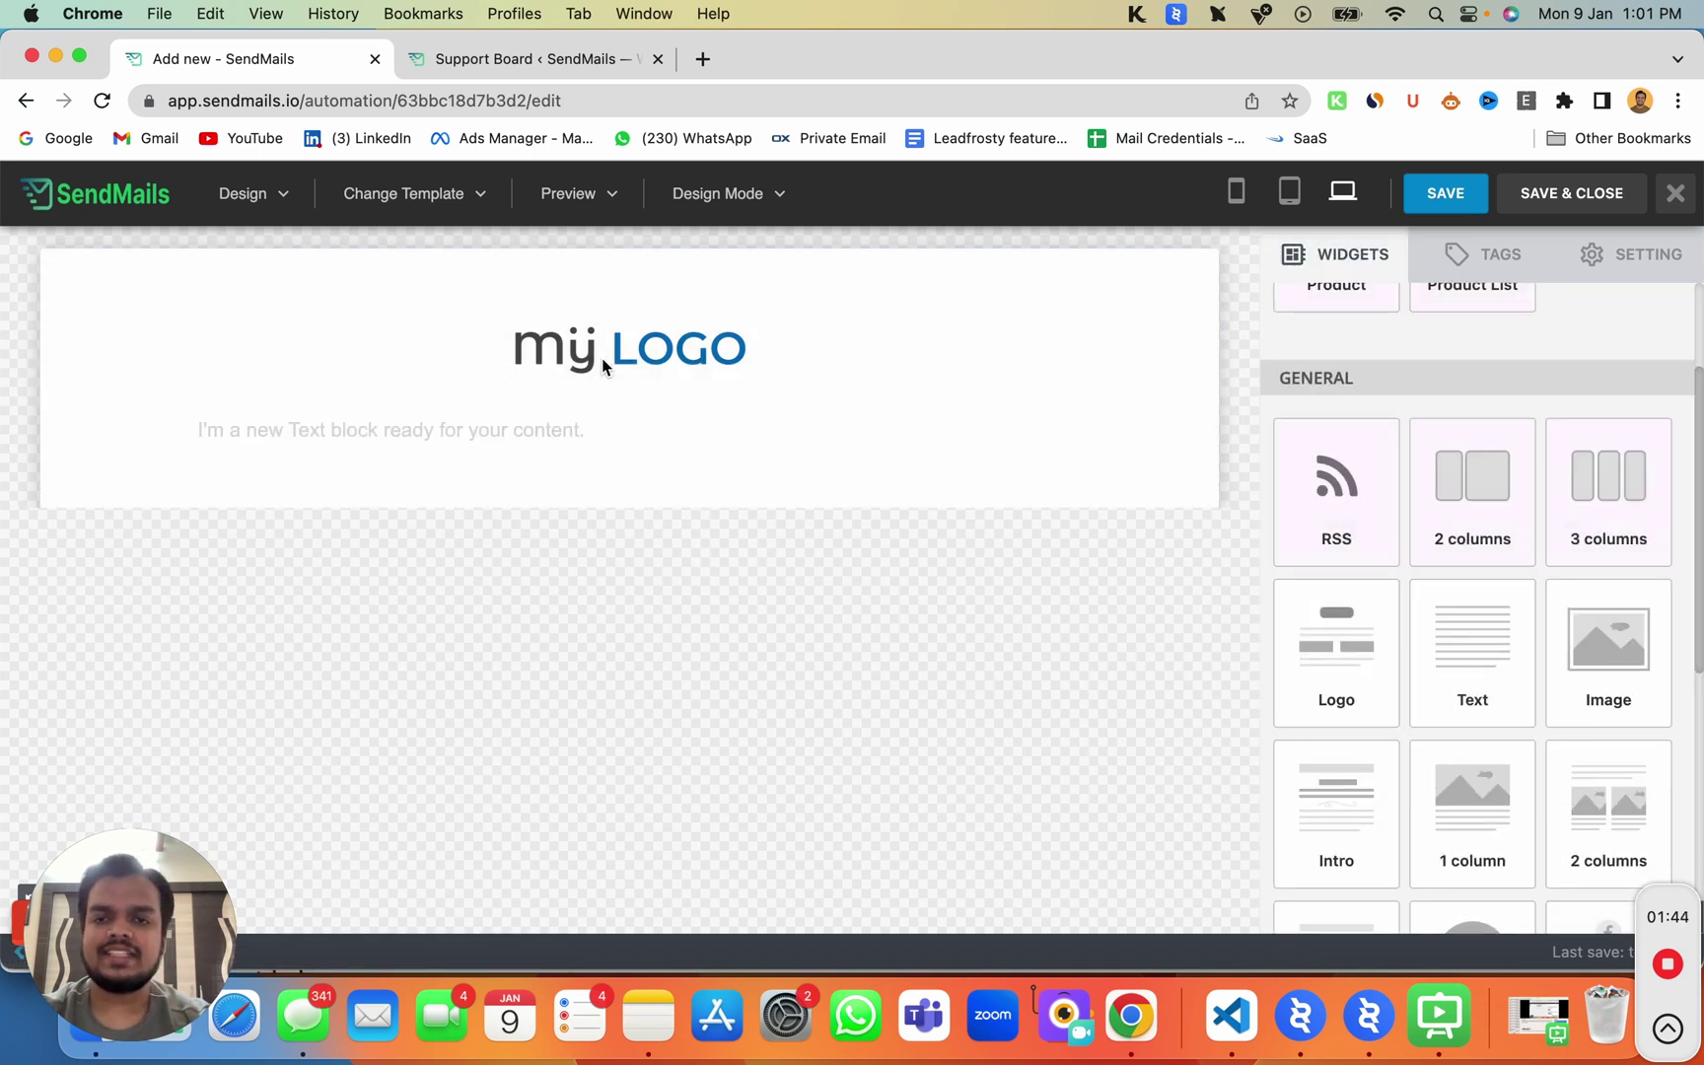
{"action": "scroll", "coordinate": [1364, 749], "scroll_direction": "down", "scroll_amount": 3}
{"action": "scroll", "coordinate": [1364, 749], "scroll_direction": "down", "scroll_amount": 2}
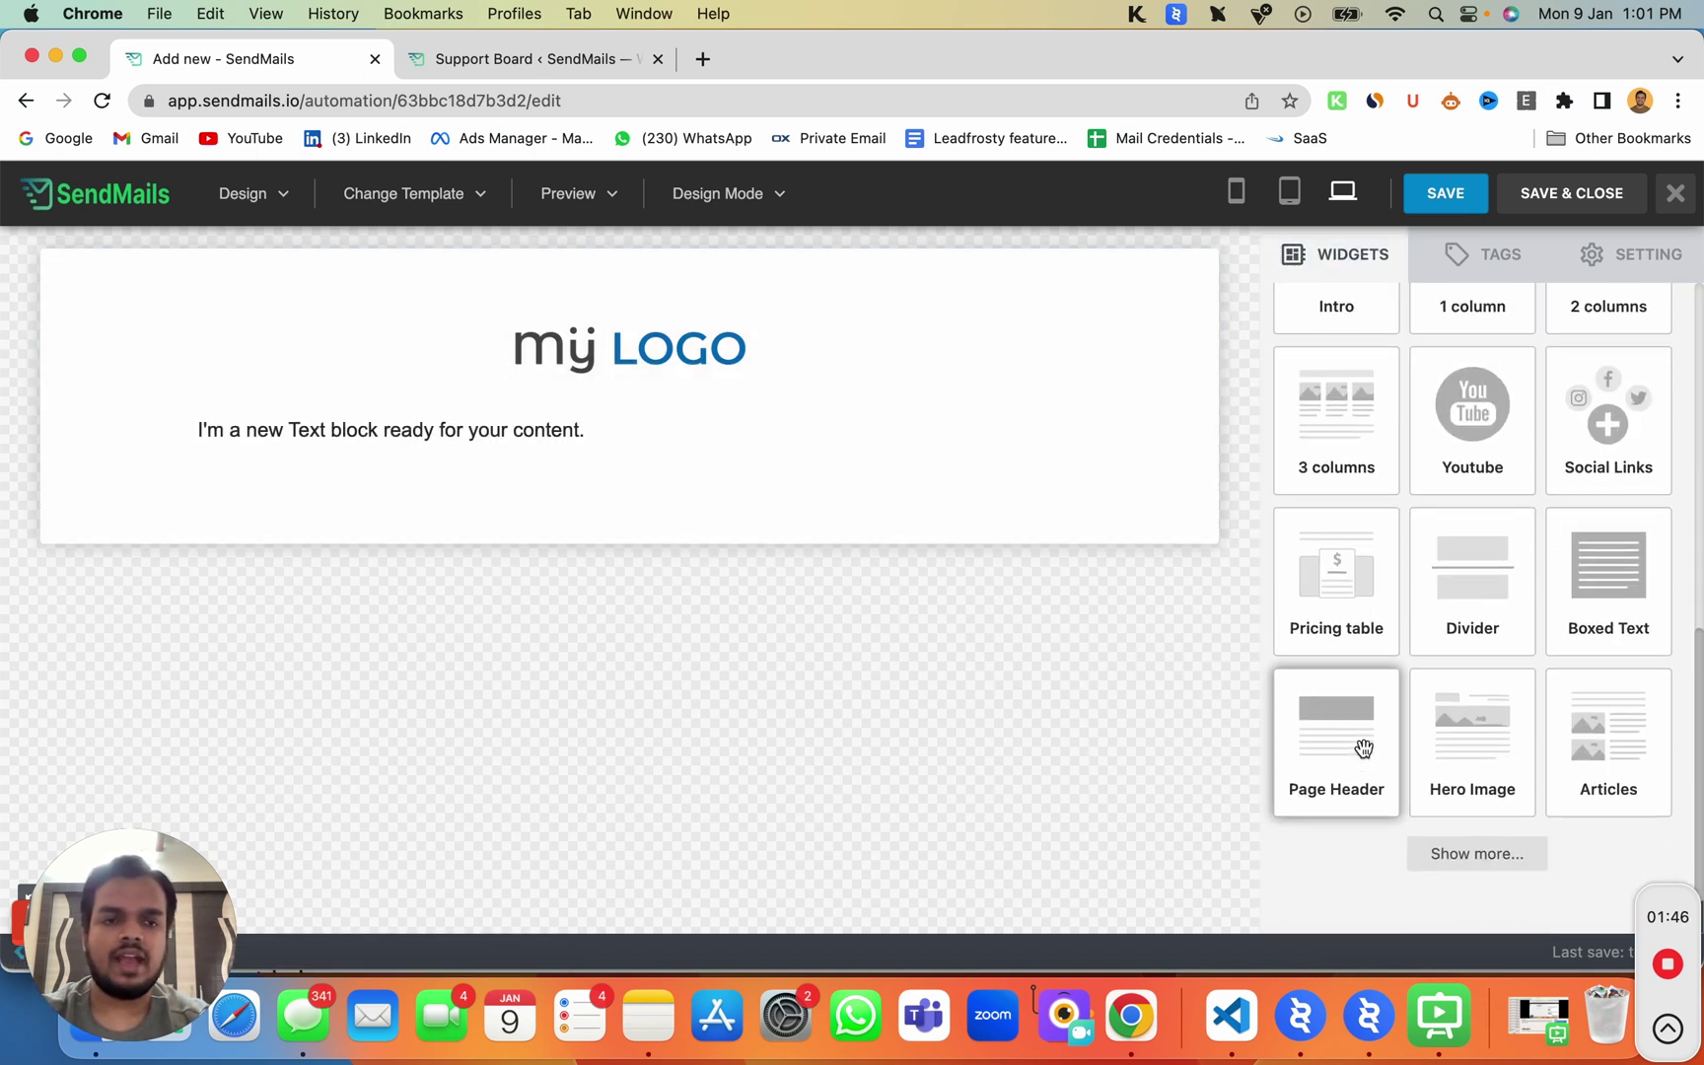
{"action": "left_click_drag", "start_coordinate": [1487, 466], "coordinate": [445, 434]}
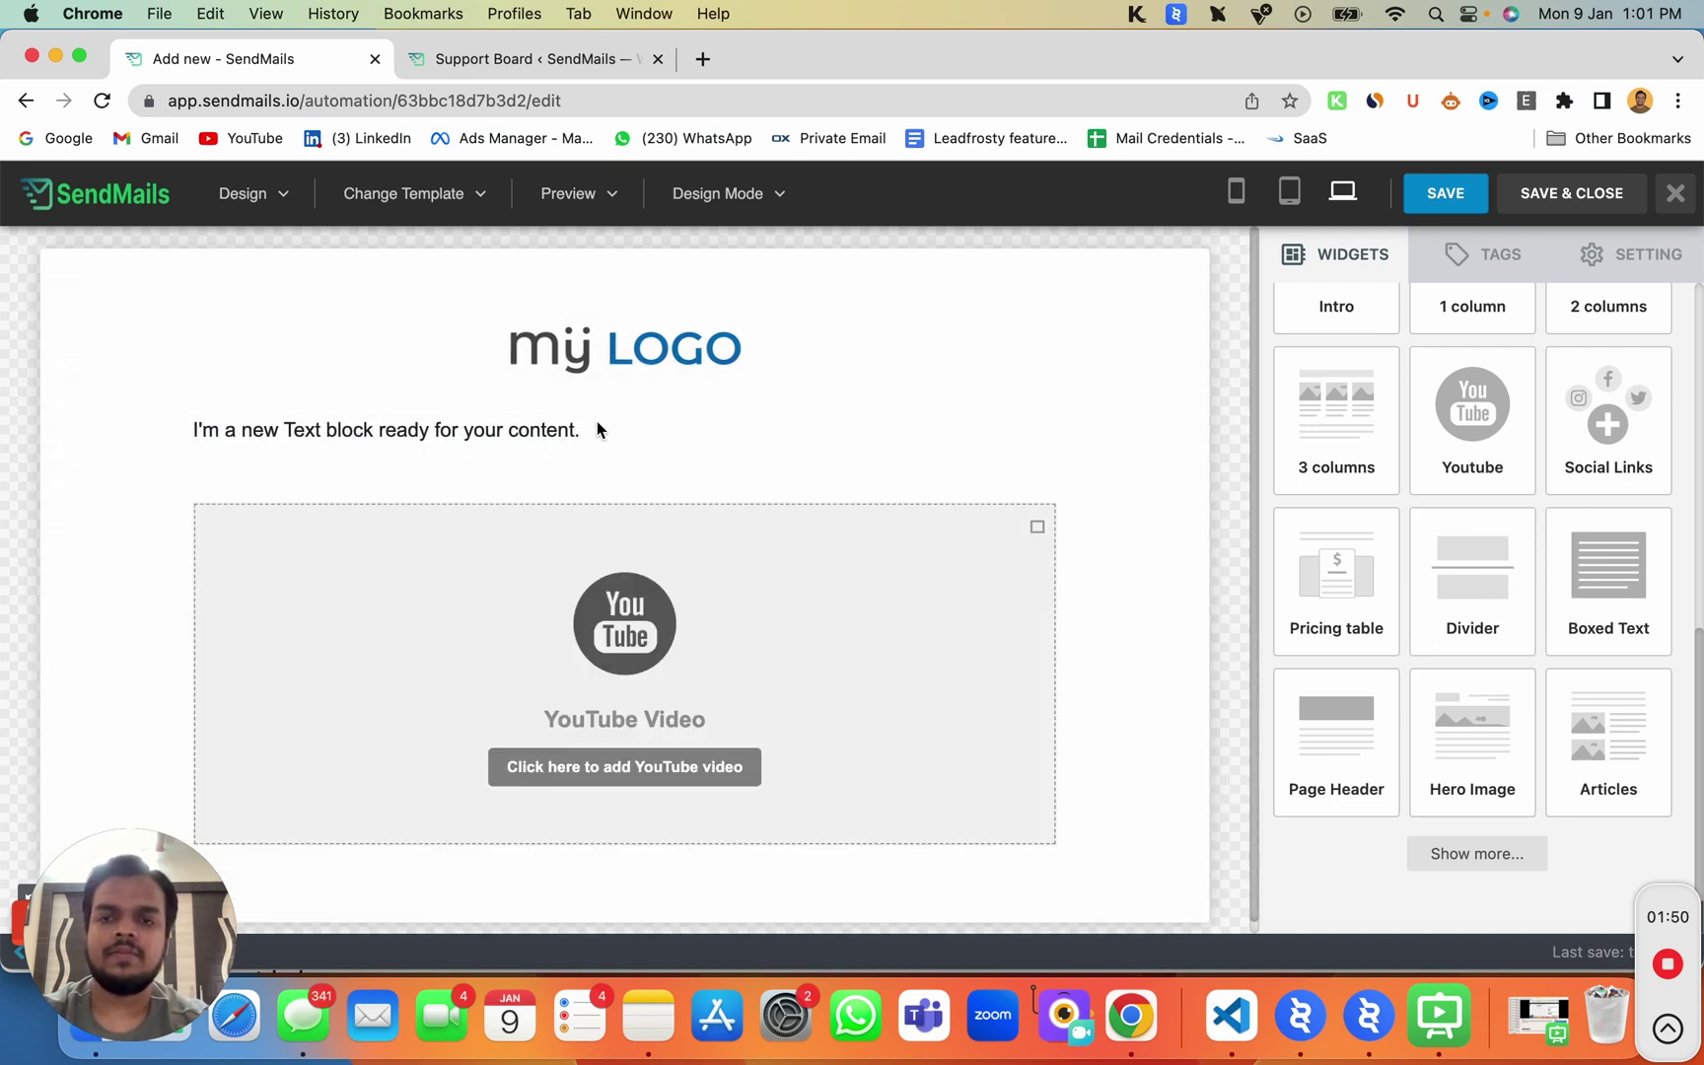
{"action": "triple_click", "coordinate": [533, 430]}
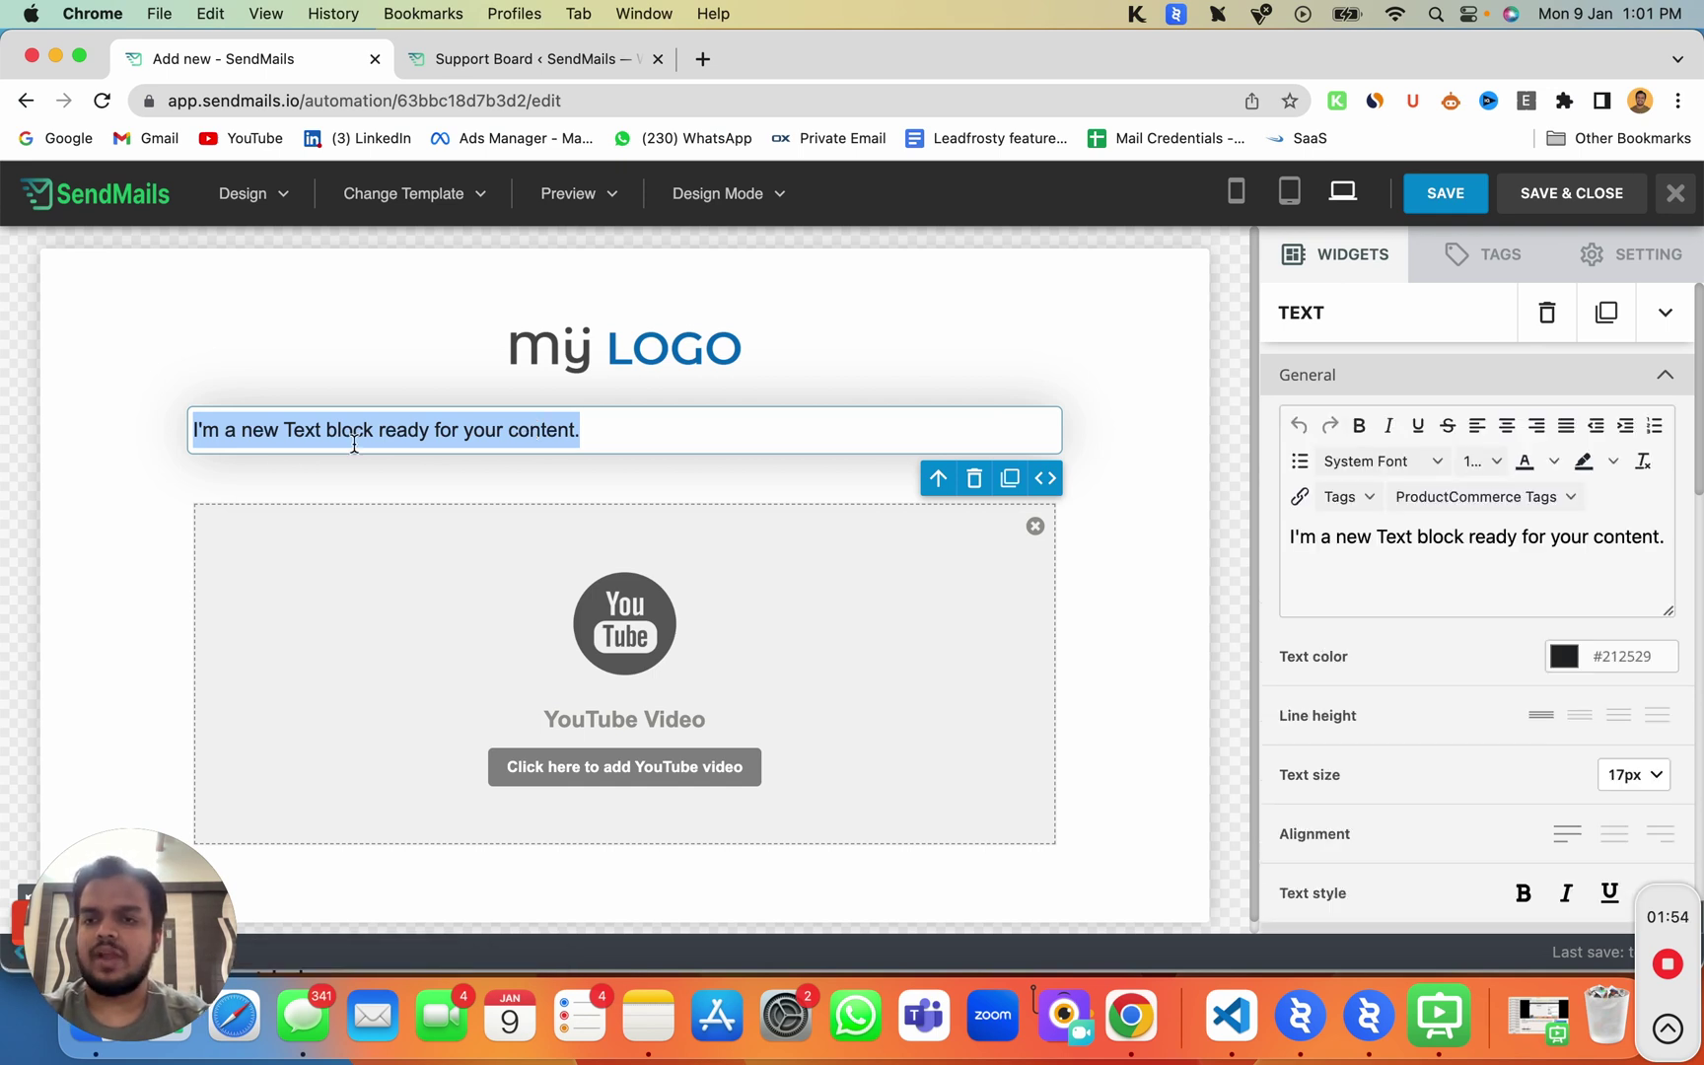
Step: Insert a 'Hi {SUBSCRIBER_FIRST_NAME}' greeting line above the text block's placeholder sentence
{"action": "left_click", "coordinate": [218, 430]}
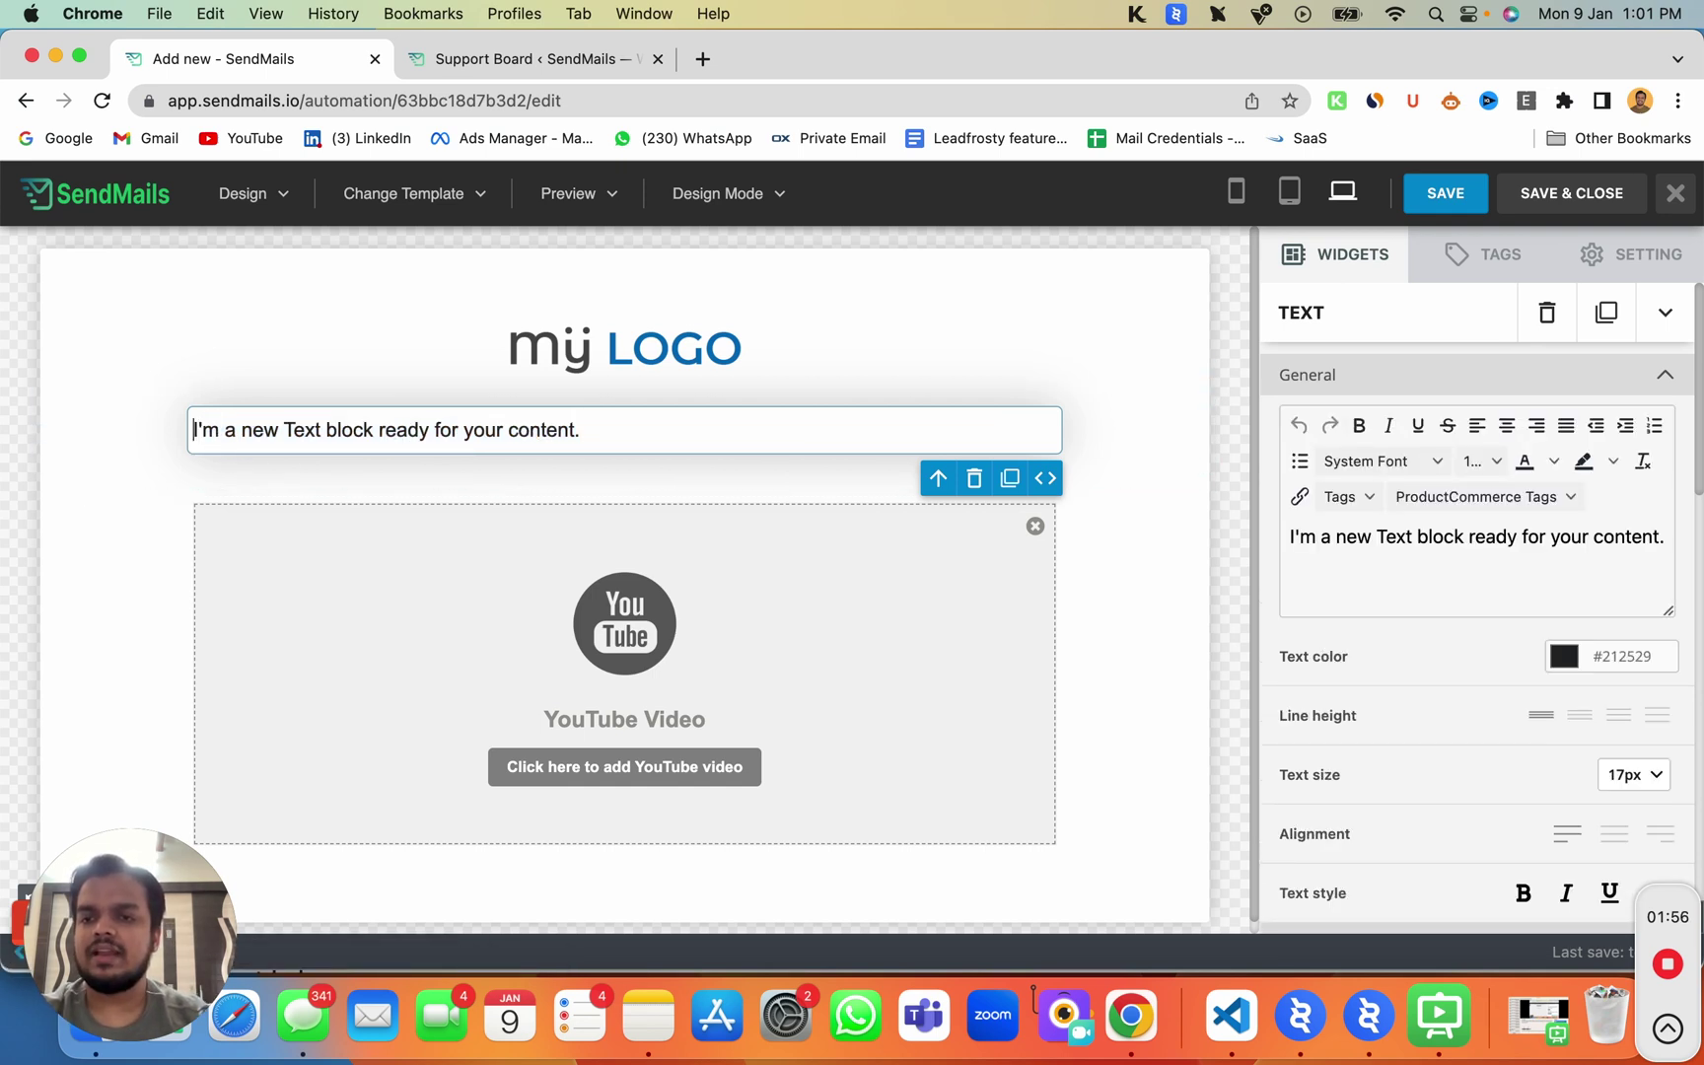
{"action": "key", "text": "Return"}
{"action": "key", "text": "Return"}
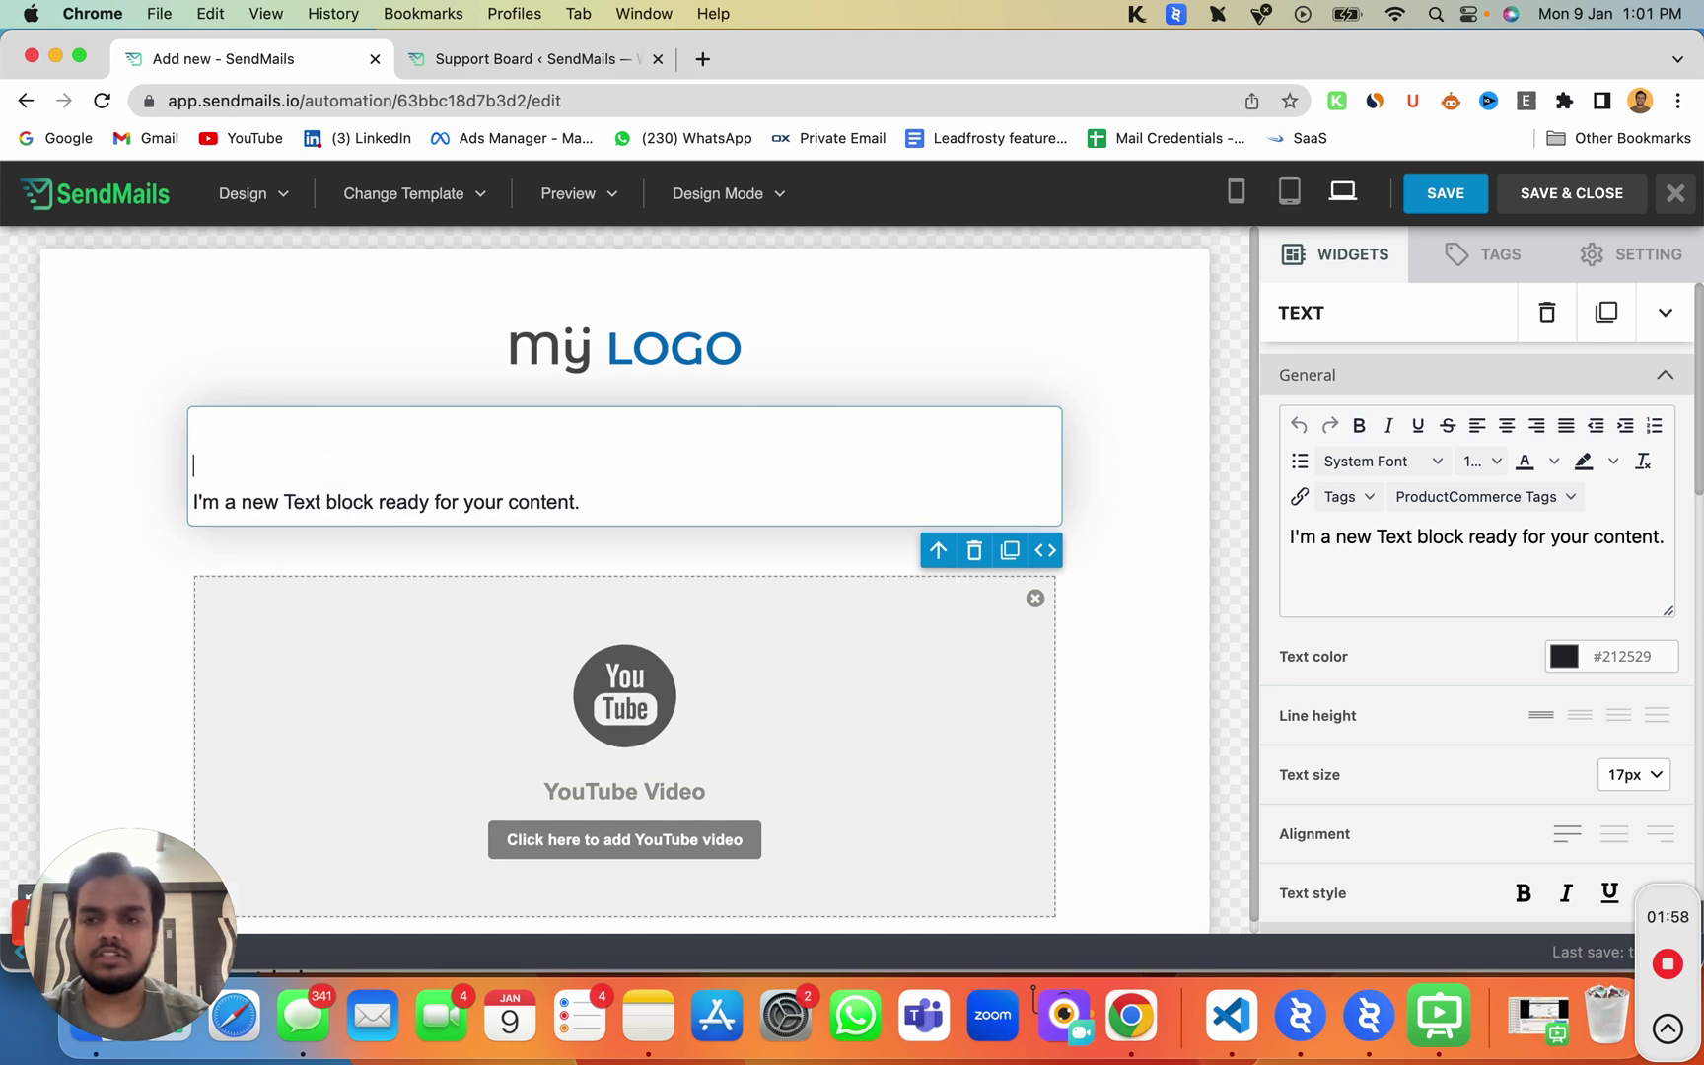
{"action": "type", "text": "Hi"}
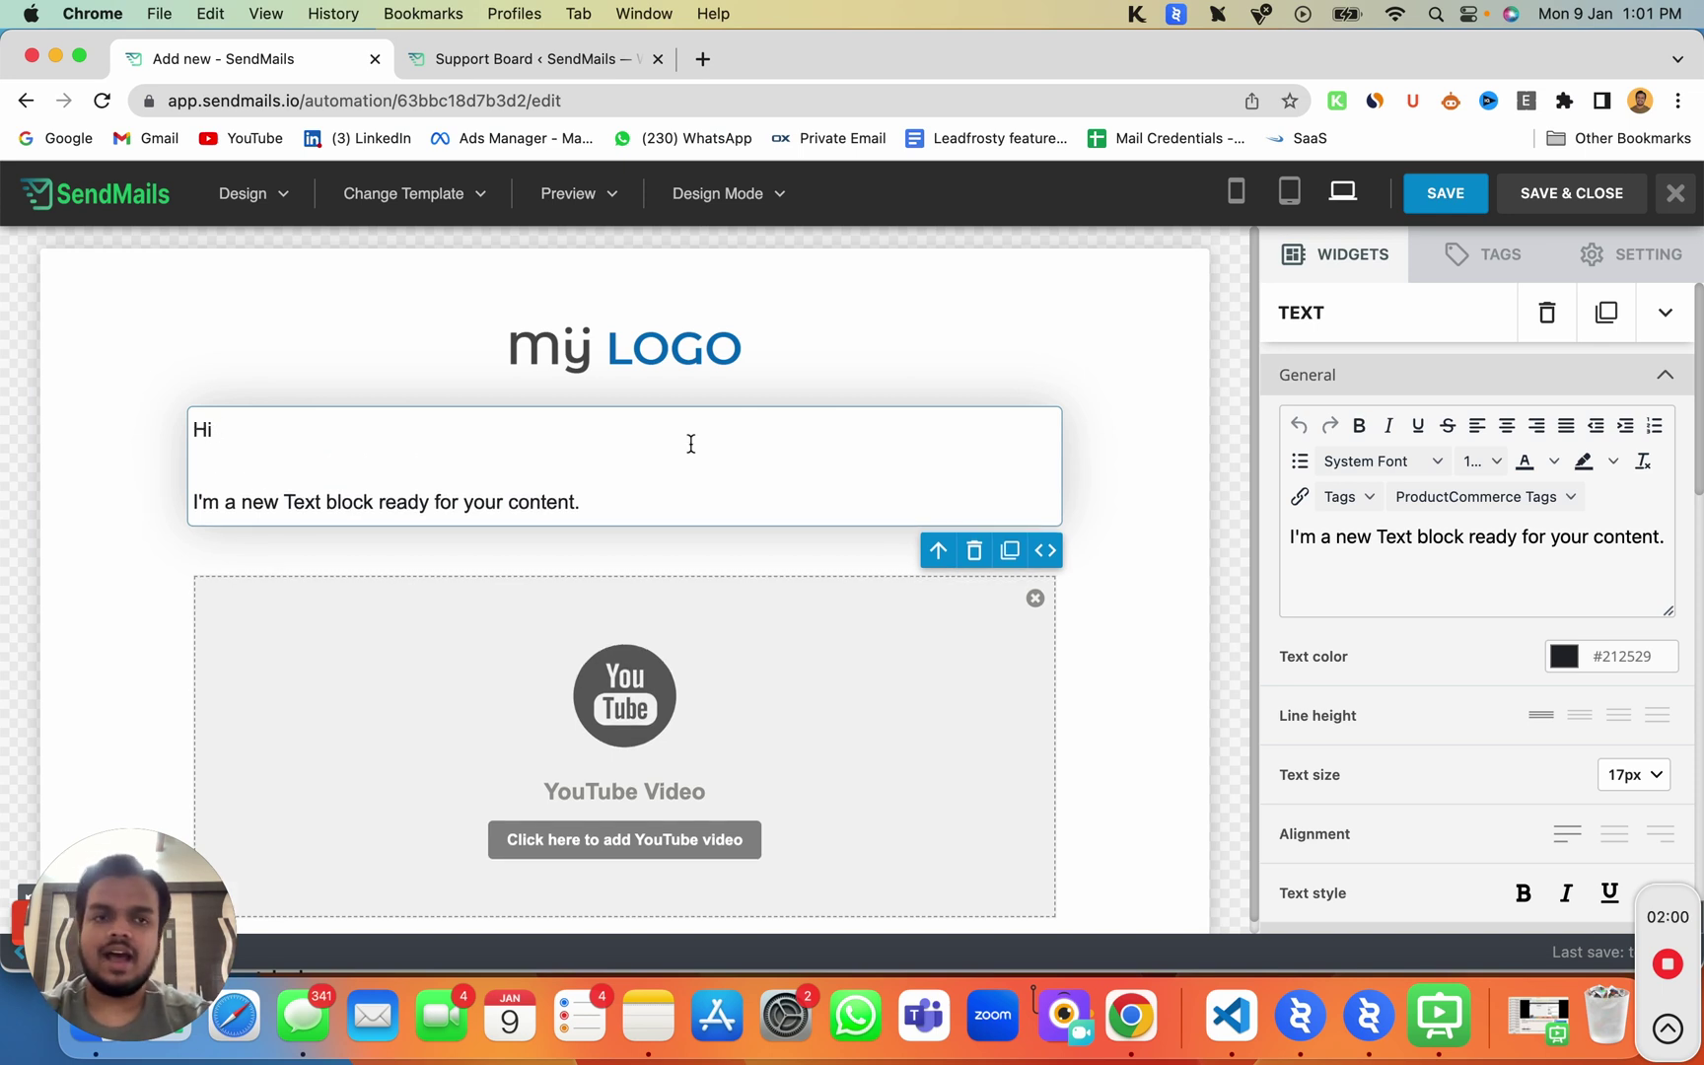
{"action": "left_click", "coordinate": [1485, 254]}
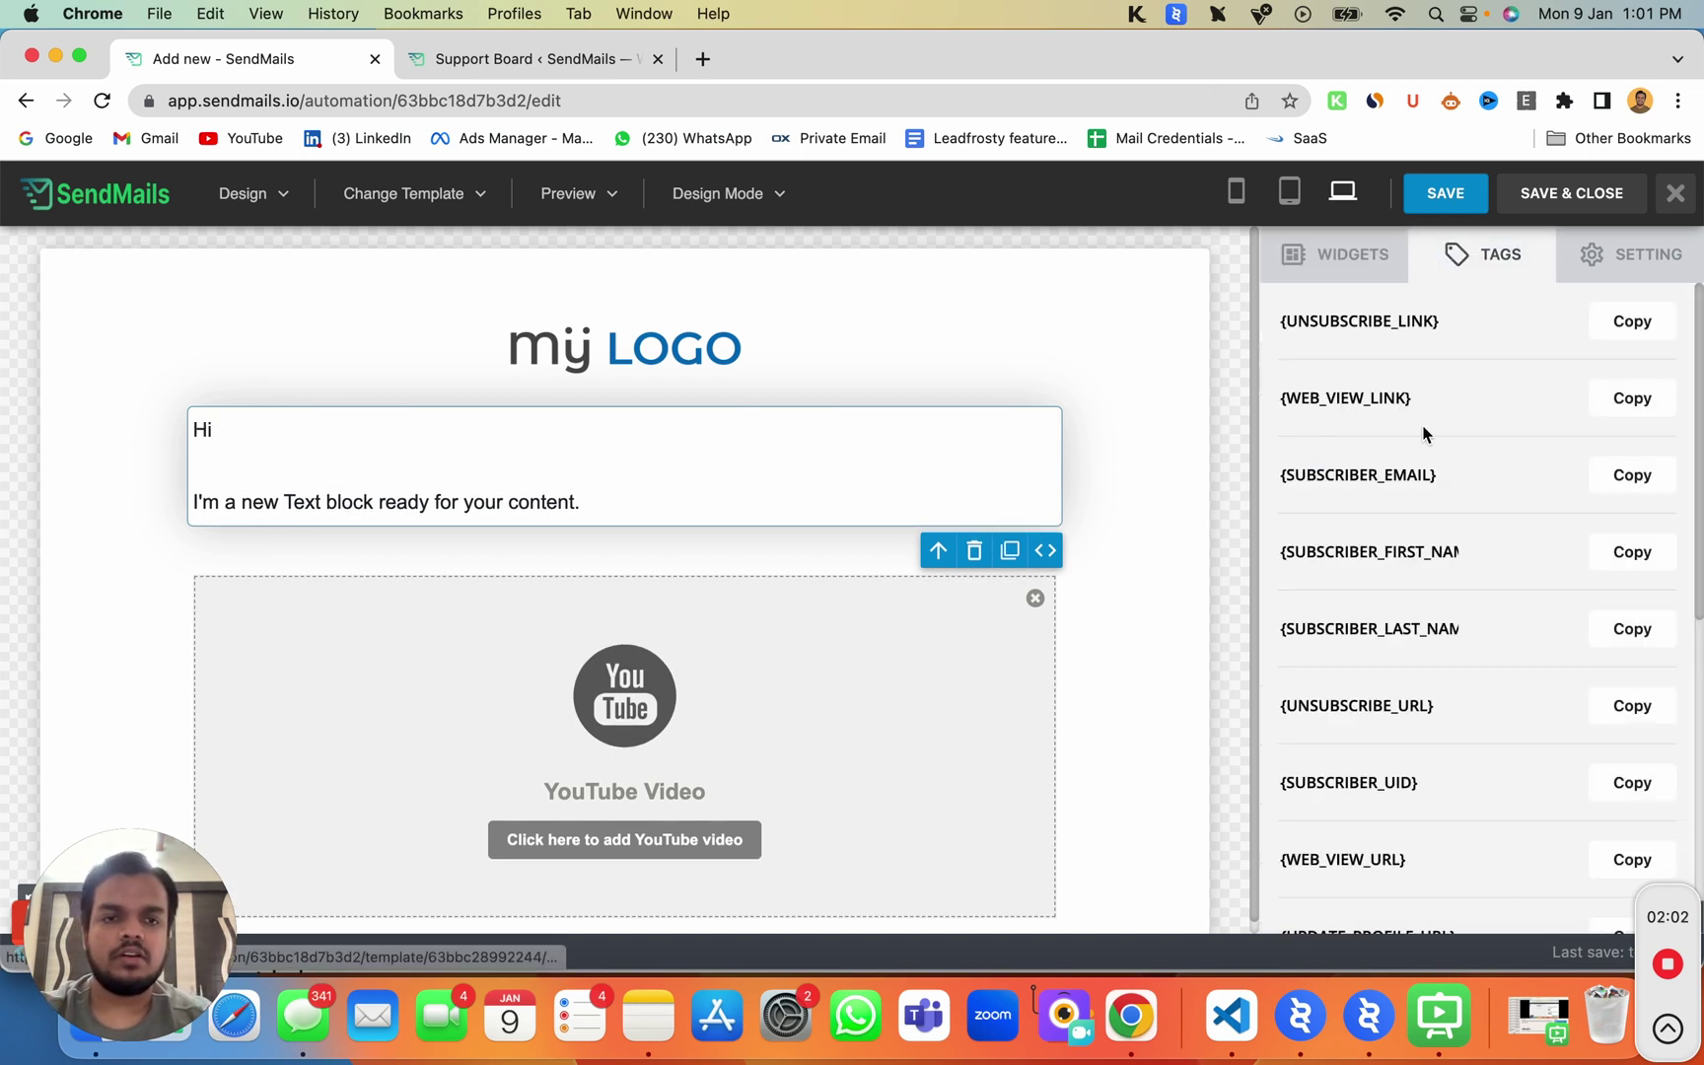
{"action": "left_click", "coordinate": [1628, 554]}
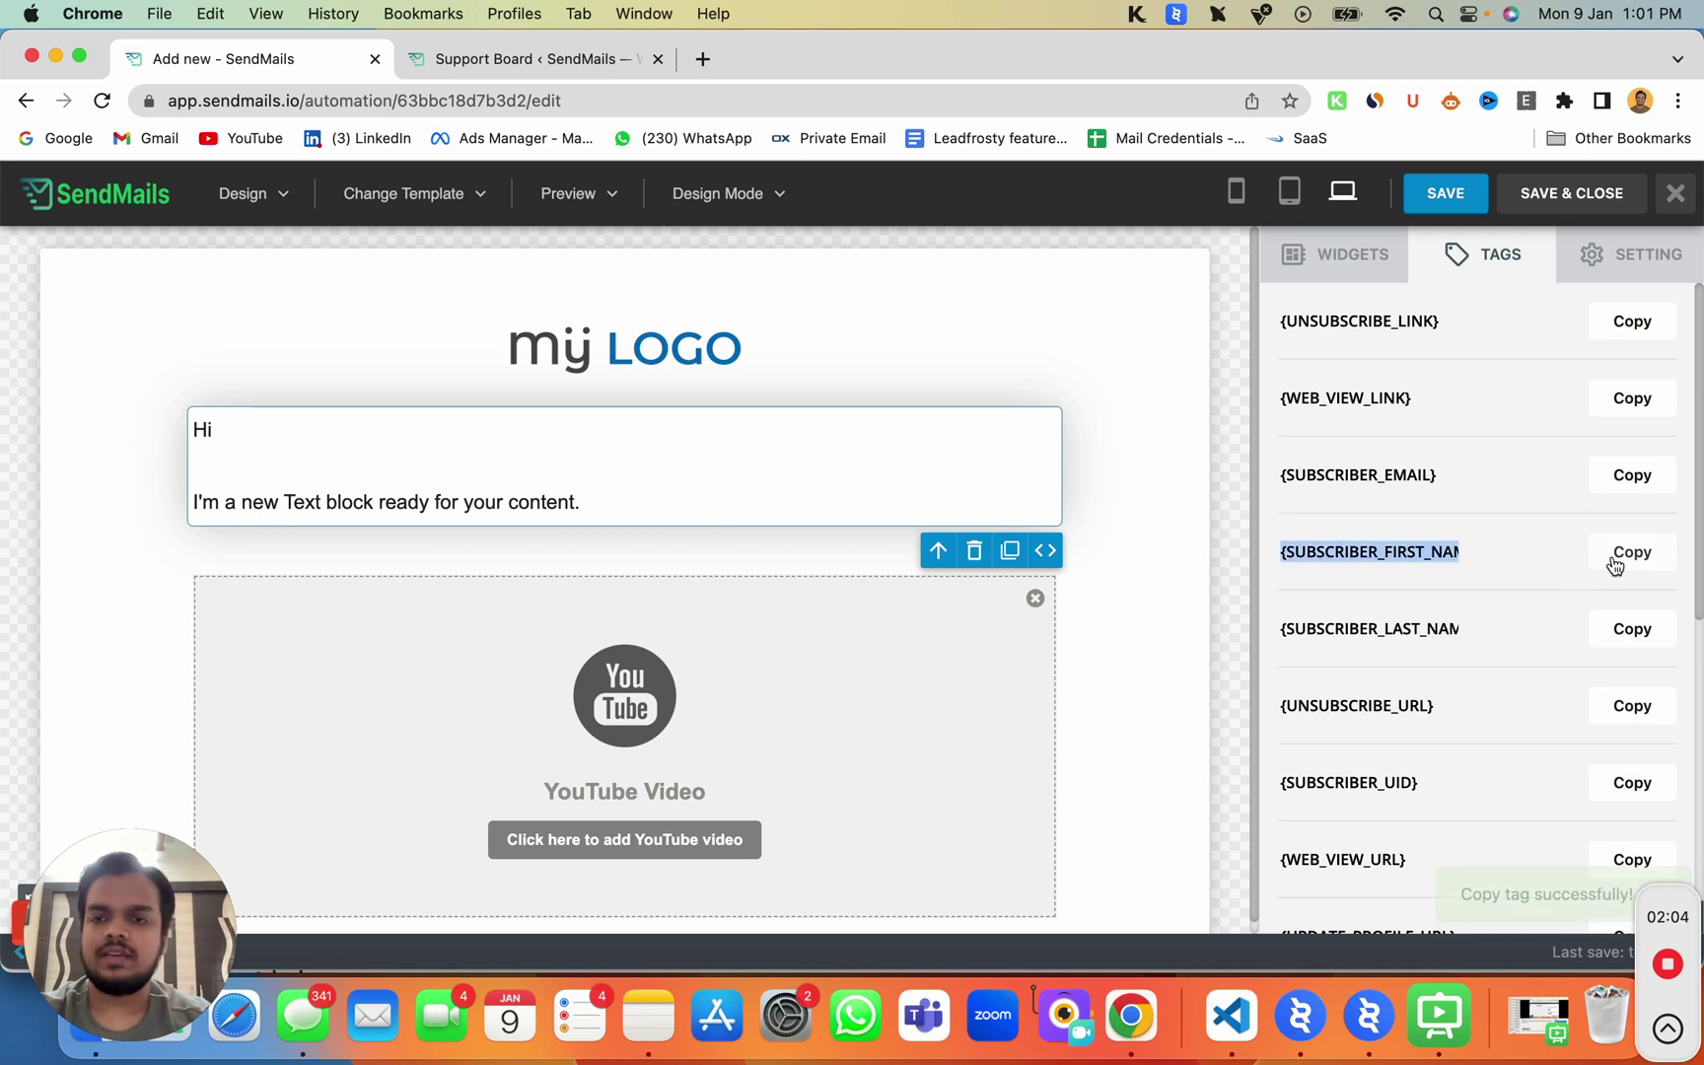
{"action": "left_click", "coordinate": [209, 431]}
{"action": "type", "text": "{SUBSCRIBER_FIRST_NAME}"}
{"action": "left_click_drag", "start_coordinate": [218, 431], "coordinate": [545, 429]}
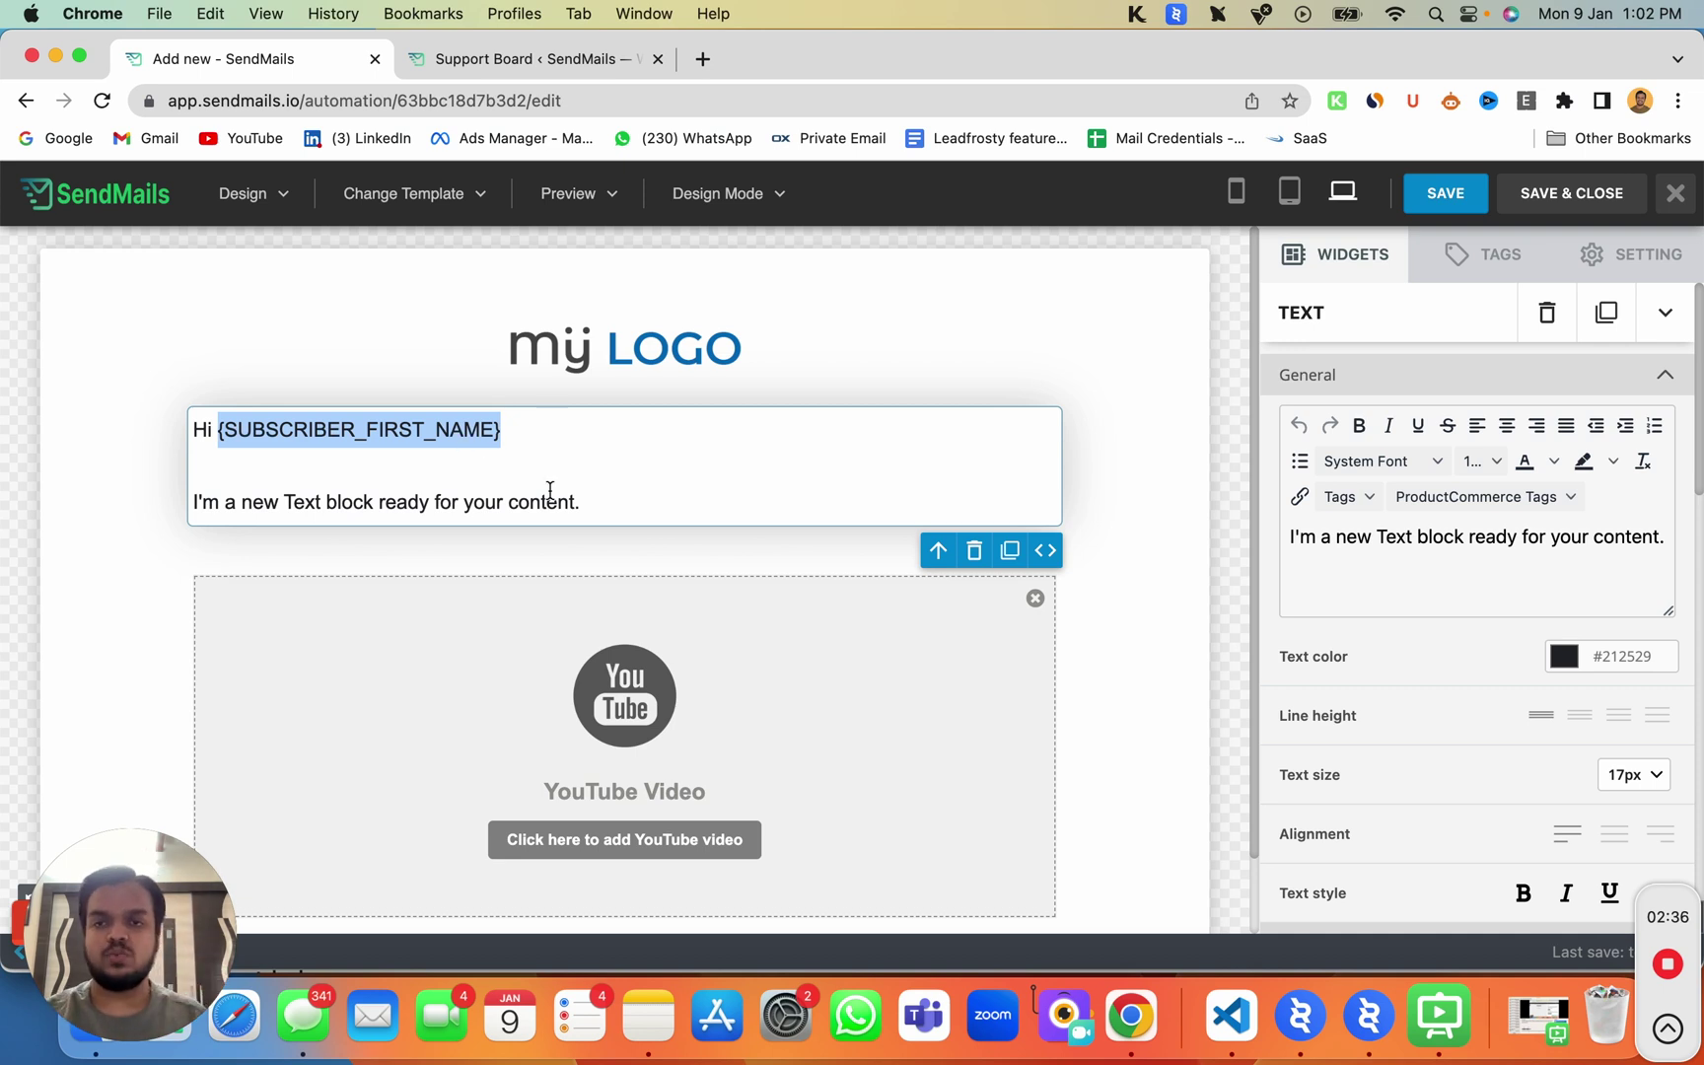
{"action": "scroll", "coordinate": [599, 731], "scroll_direction": "down", "scroll_amount": 2}
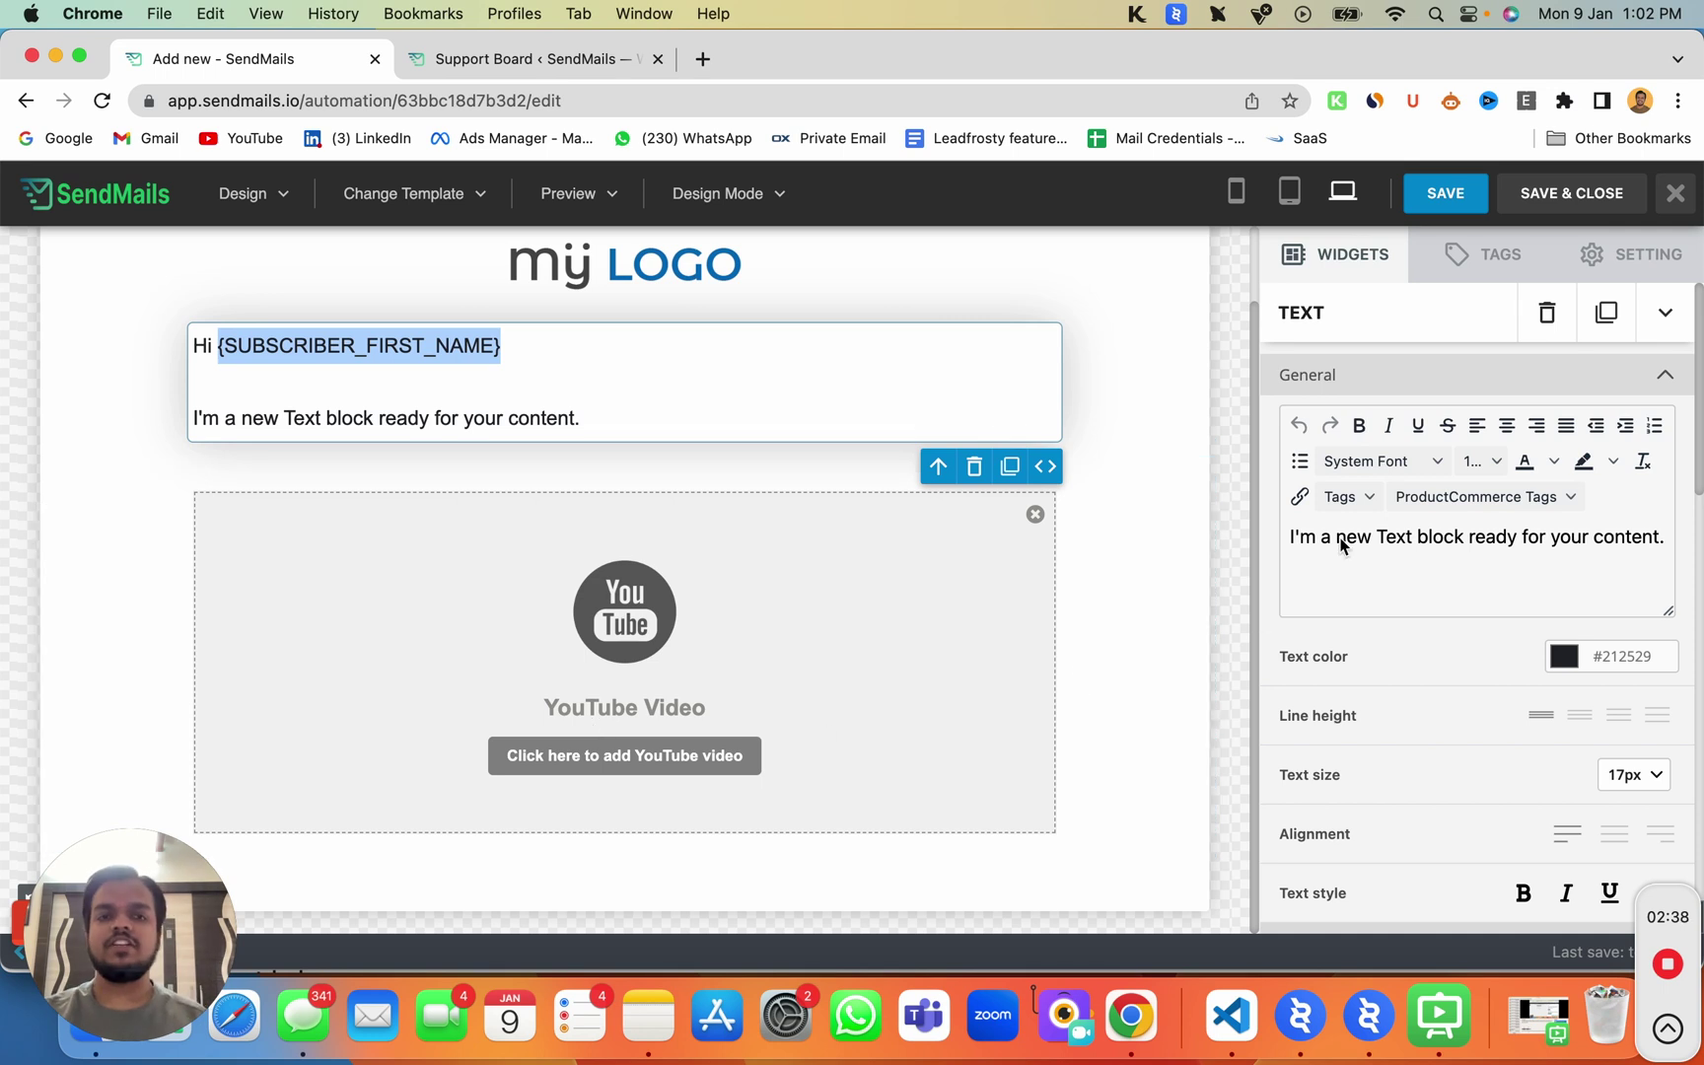
Step: Preview the email at tablet and phone widths
{"action": "left_click", "coordinate": [1289, 193]}
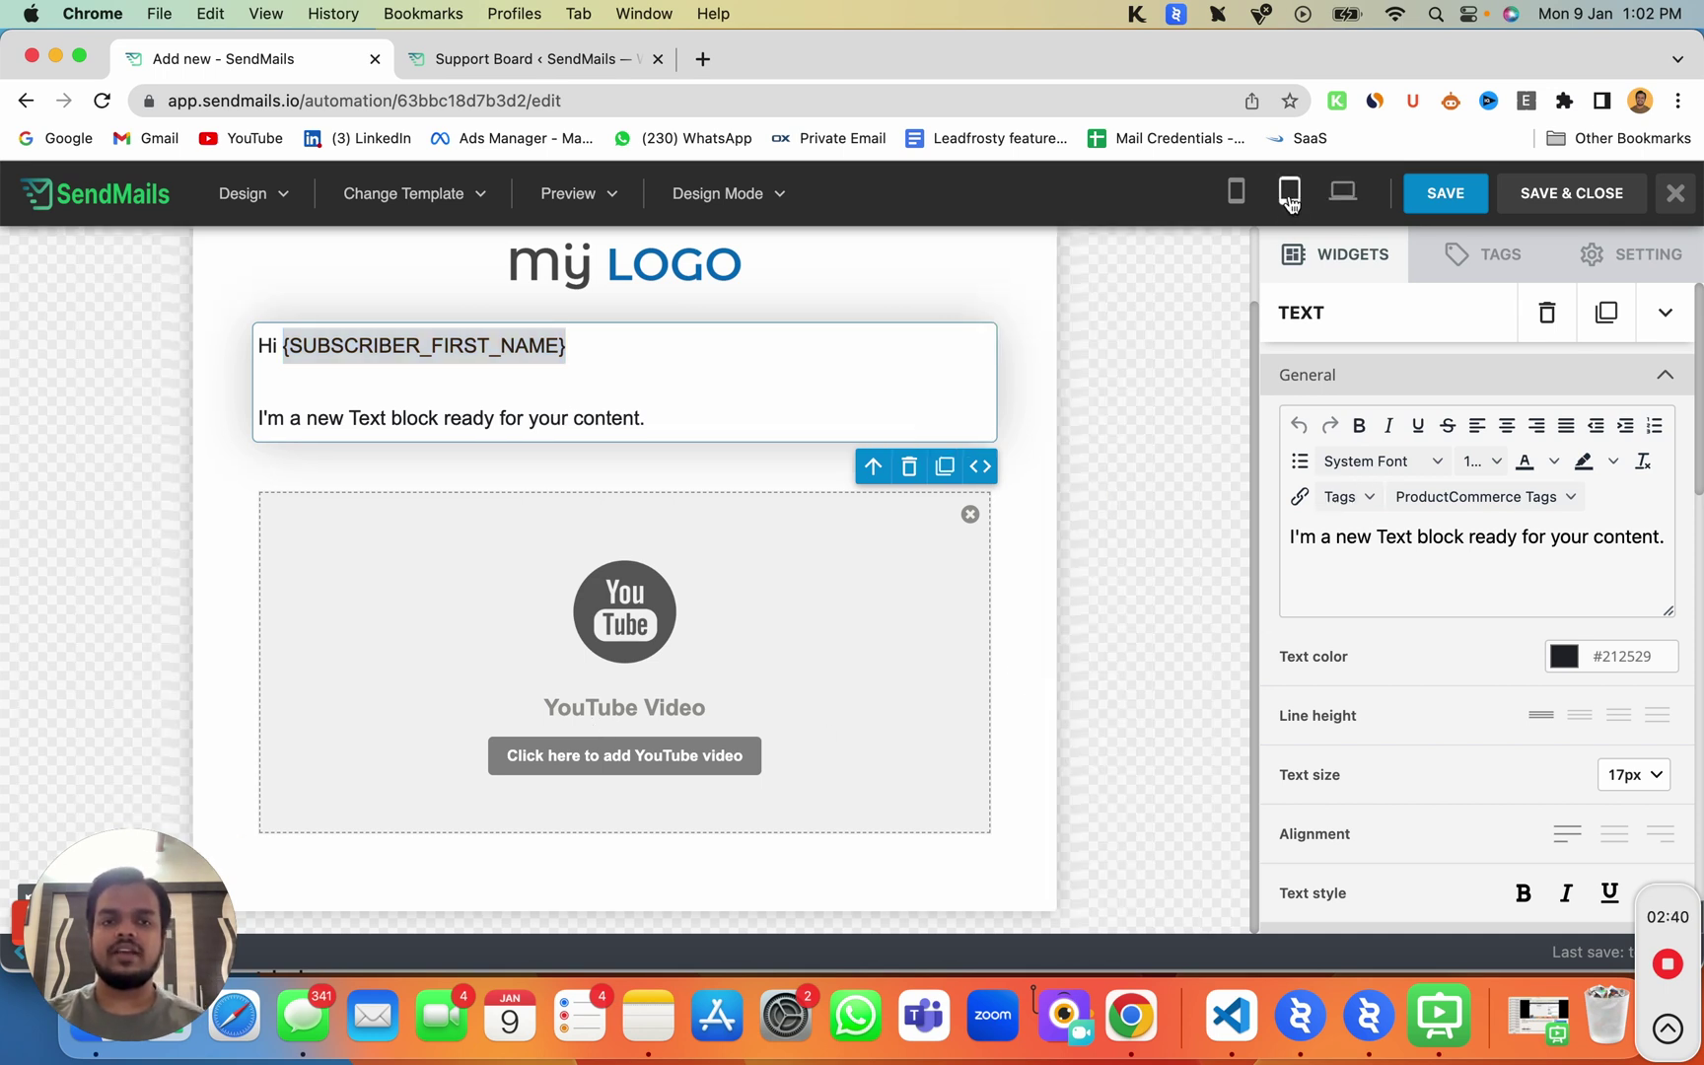
{"action": "left_click", "coordinate": [1237, 194]}
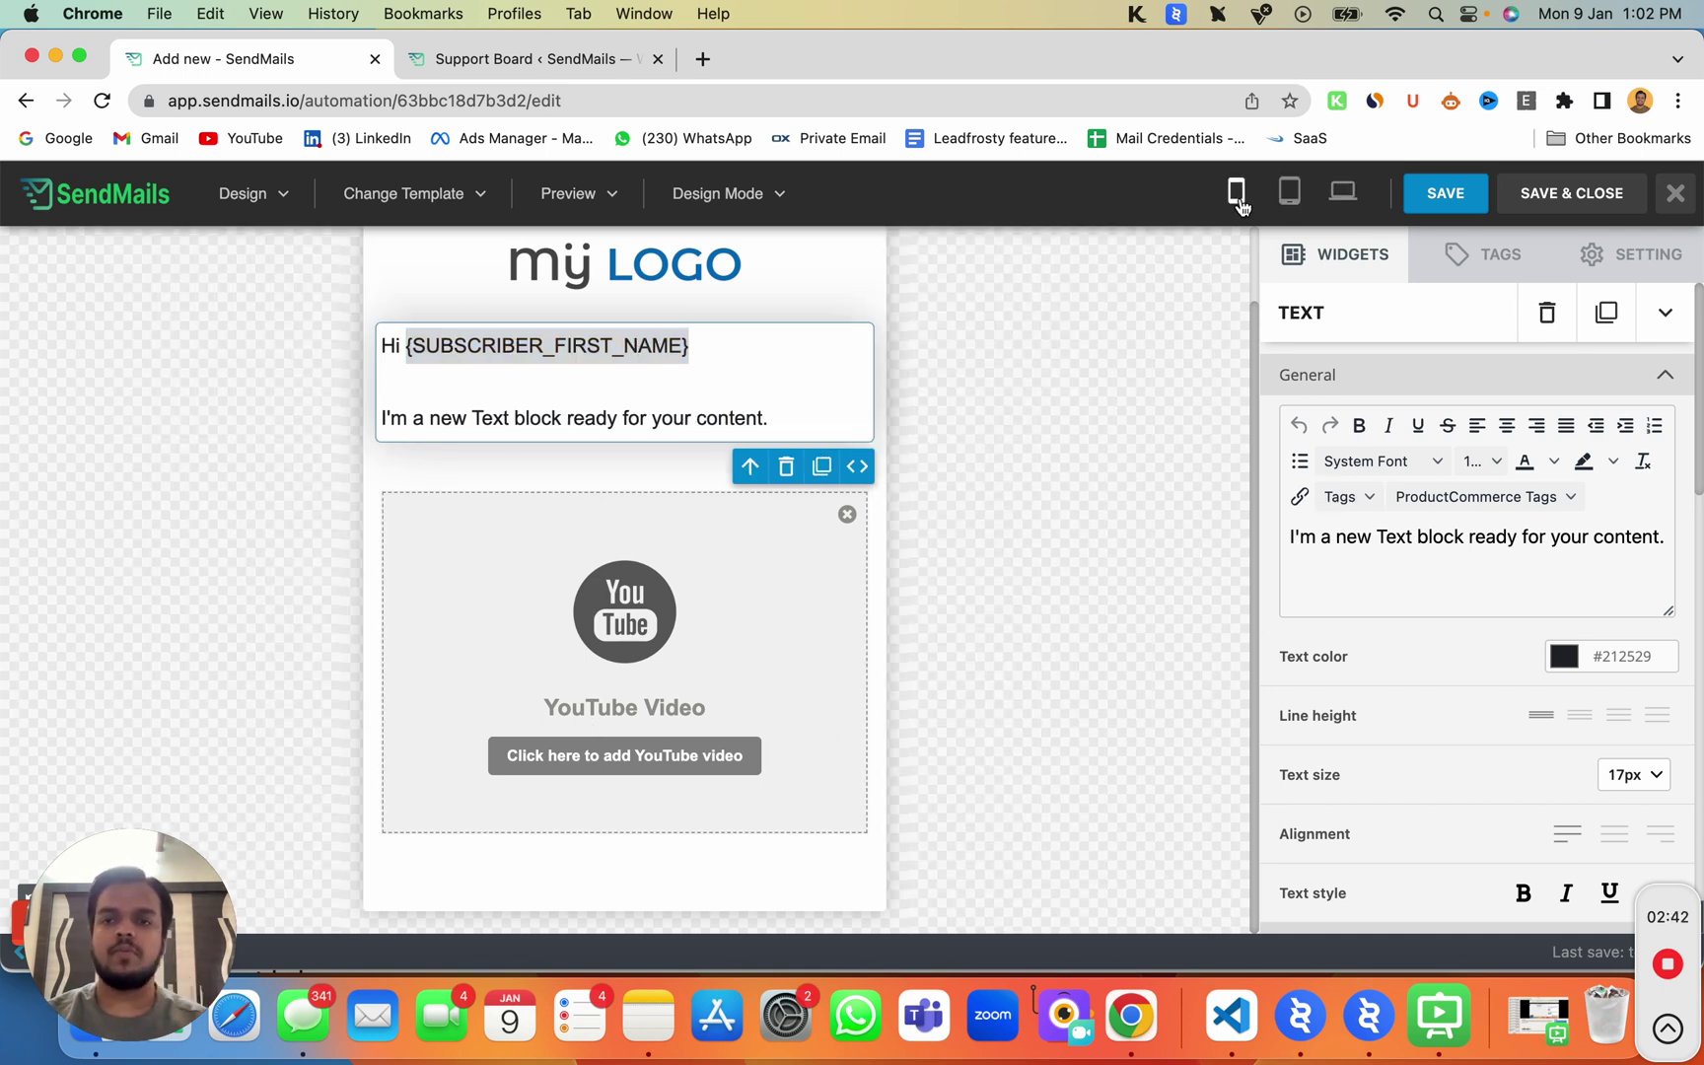
{"action": "left_click", "coordinate": [1011, 408]}
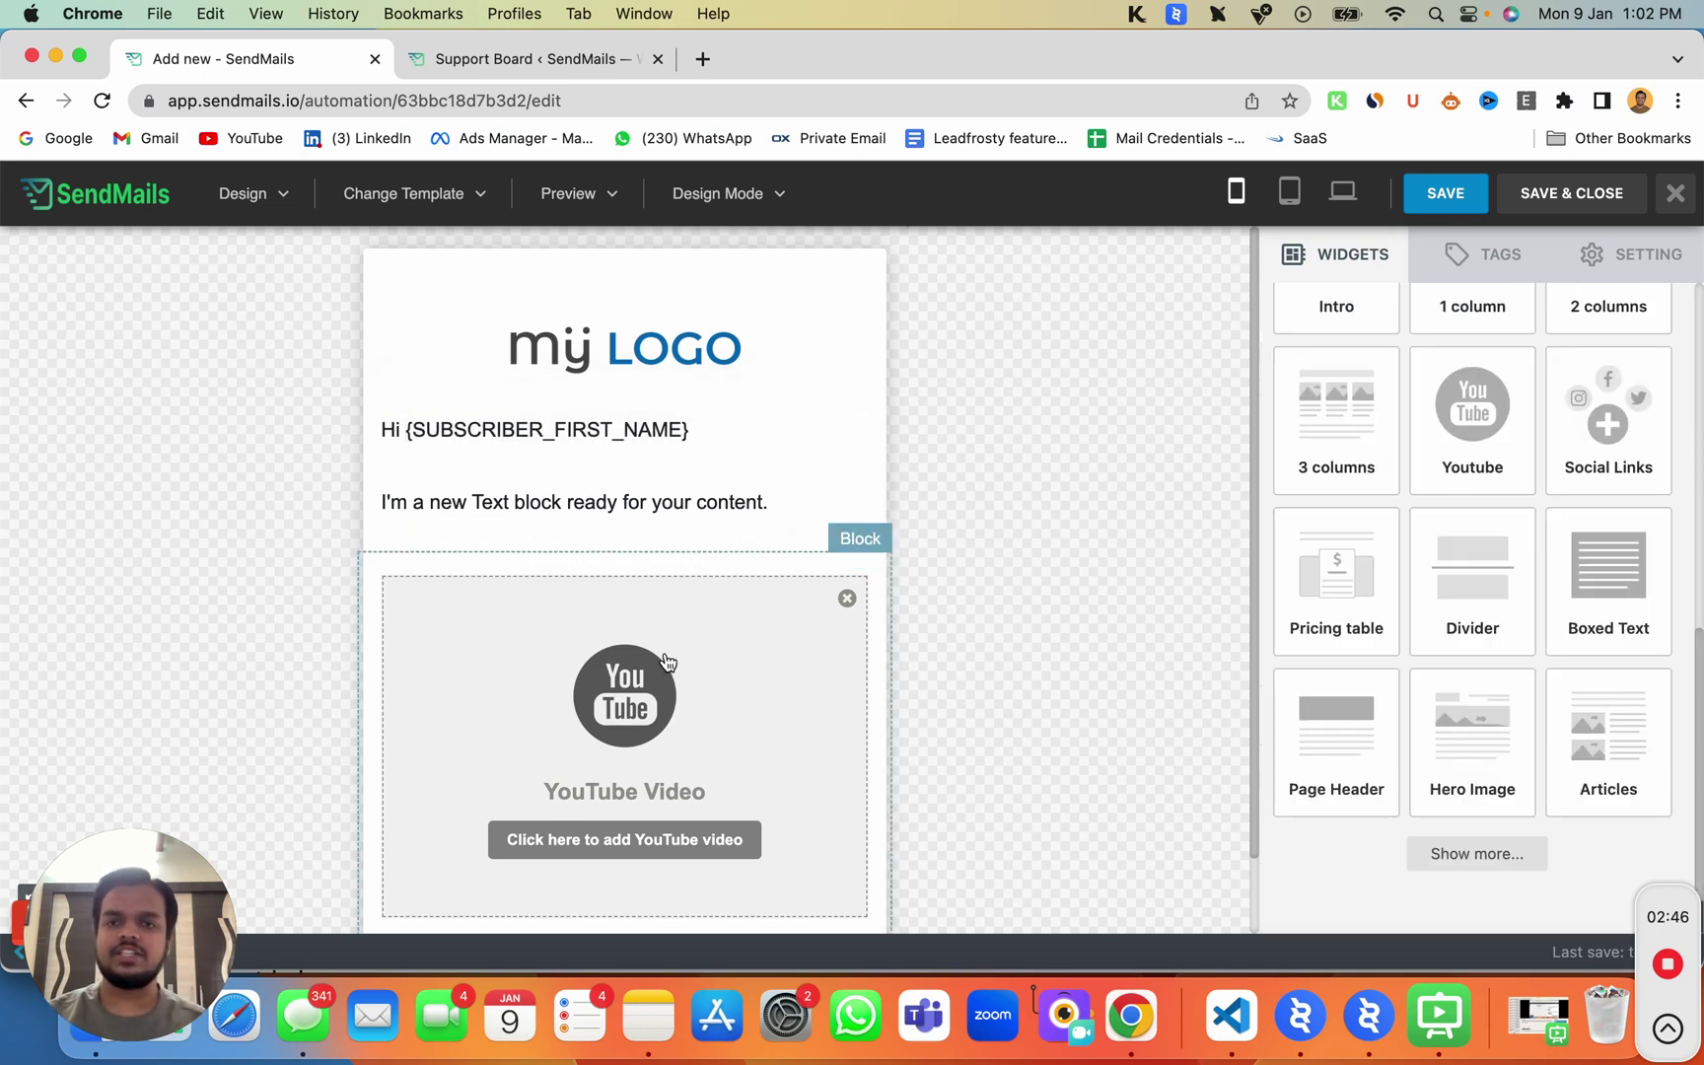
Step: Save and close the email design, then continue to the Confirm step
{"action": "left_click", "coordinate": [1556, 200]}
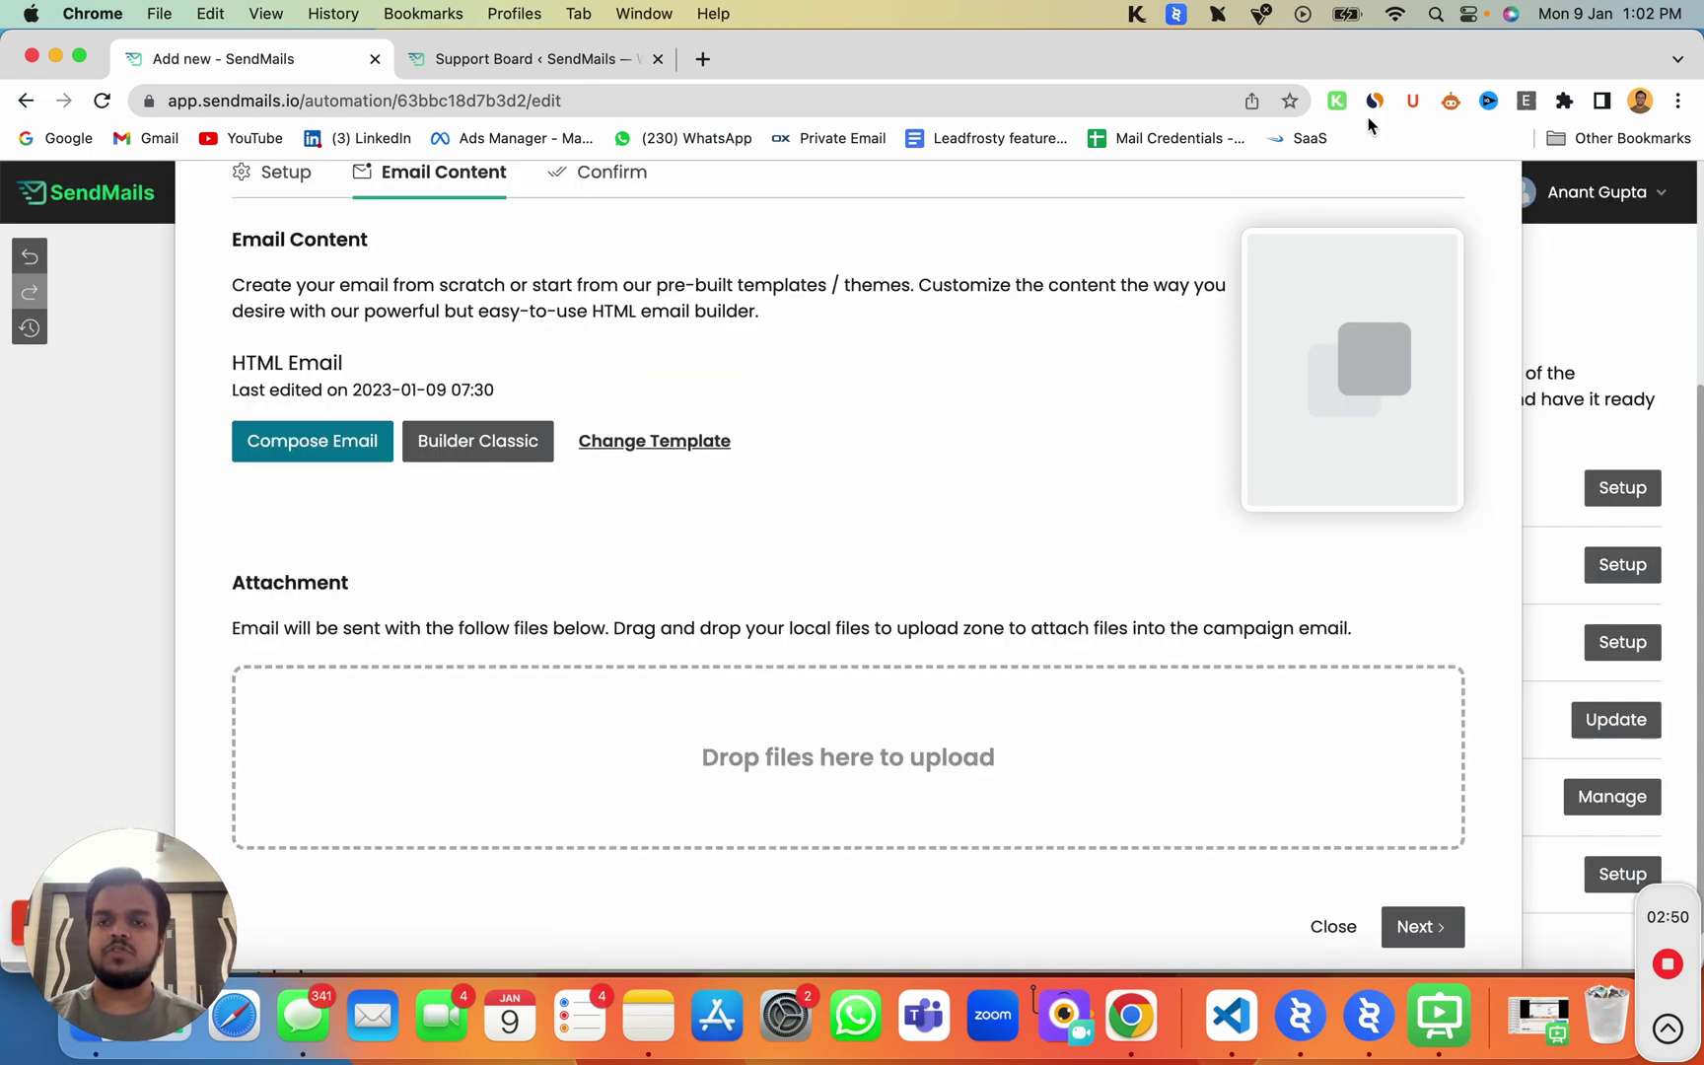
{"action": "scroll", "coordinate": [432, 605], "scroll_direction": "down", "scroll_amount": 2}
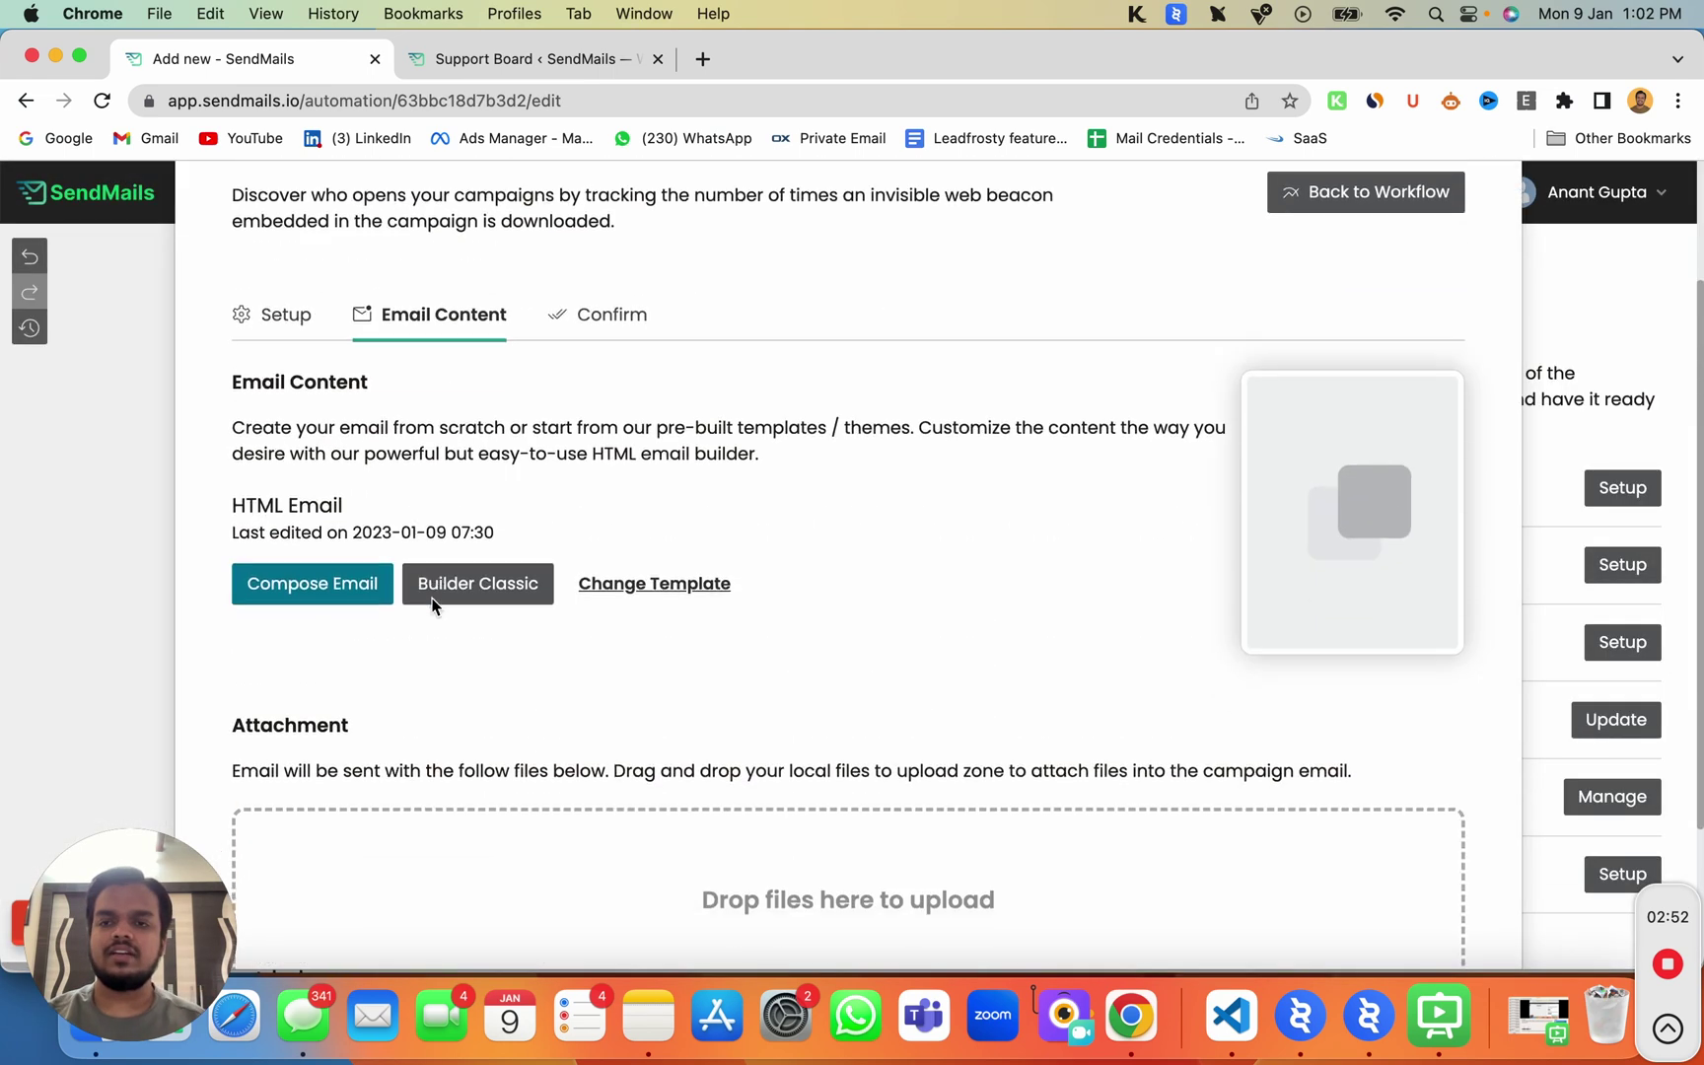
{"action": "scroll", "coordinate": [432, 605], "scroll_direction": "down", "scroll_amount": 2}
{"action": "left_click", "coordinate": [1438, 893]}
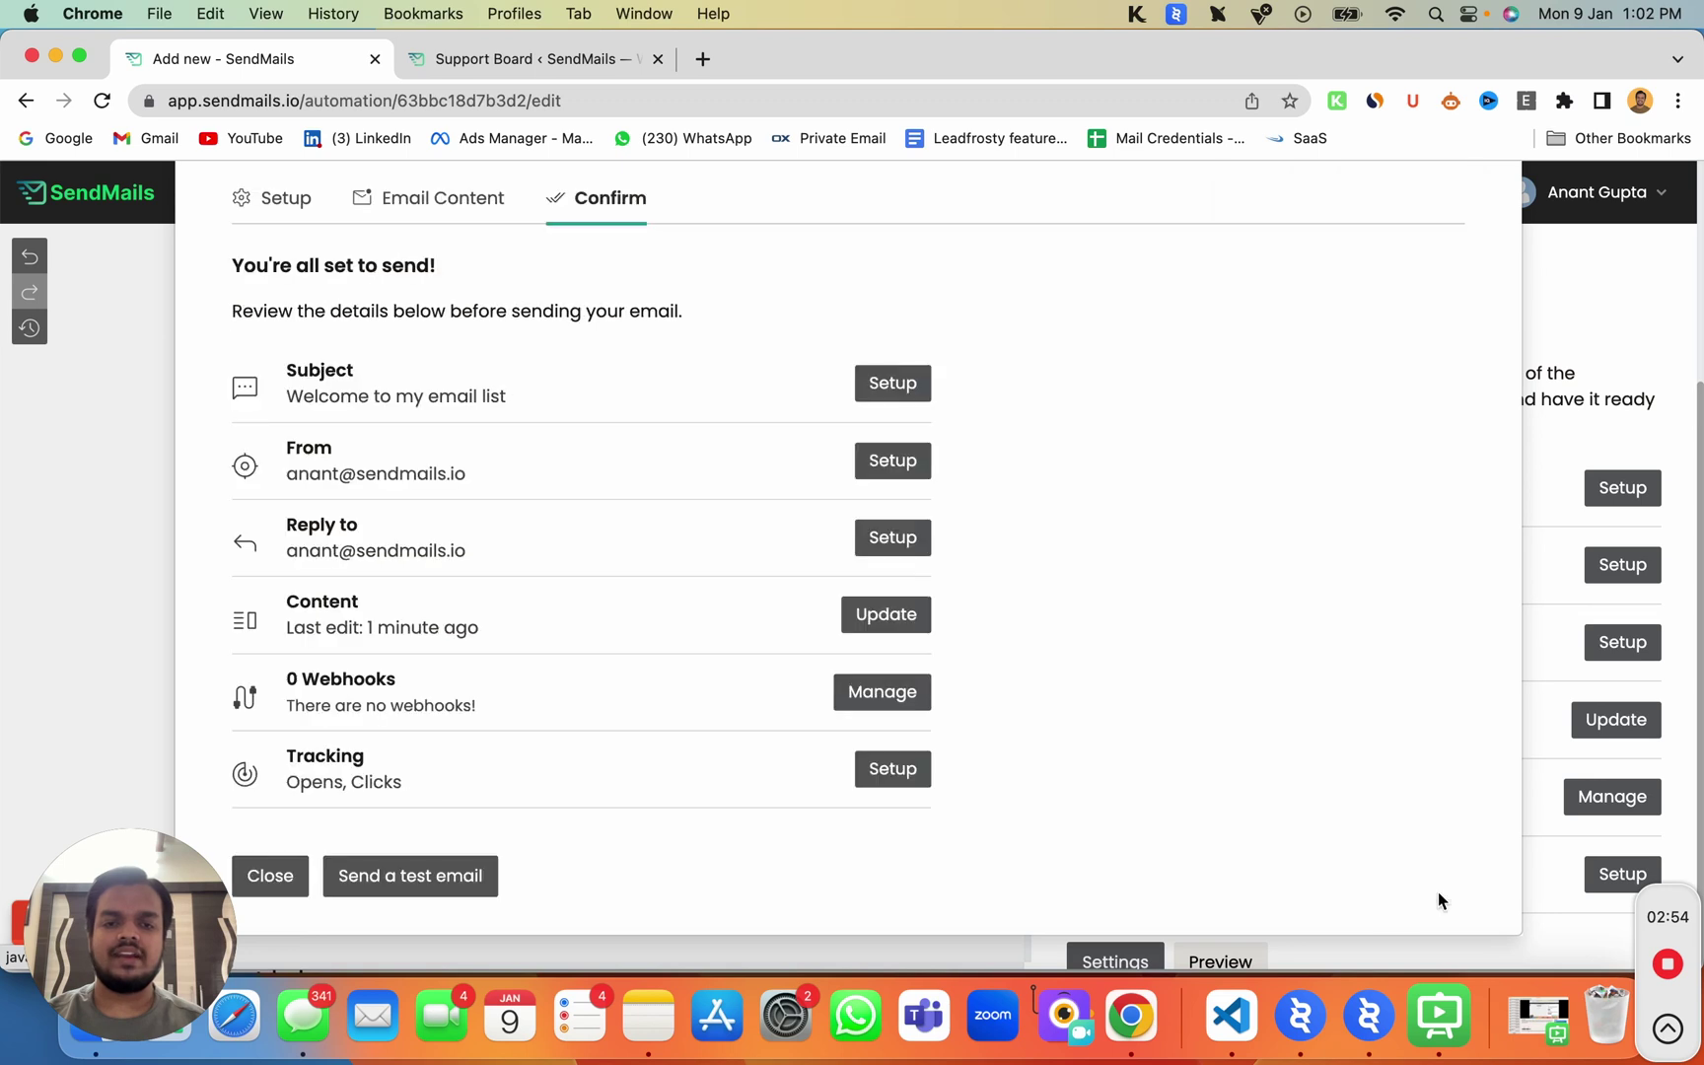
Step: Dismiss the test-email prompt and close the review to return to the workflow
{"action": "left_click", "coordinate": [392, 879]}
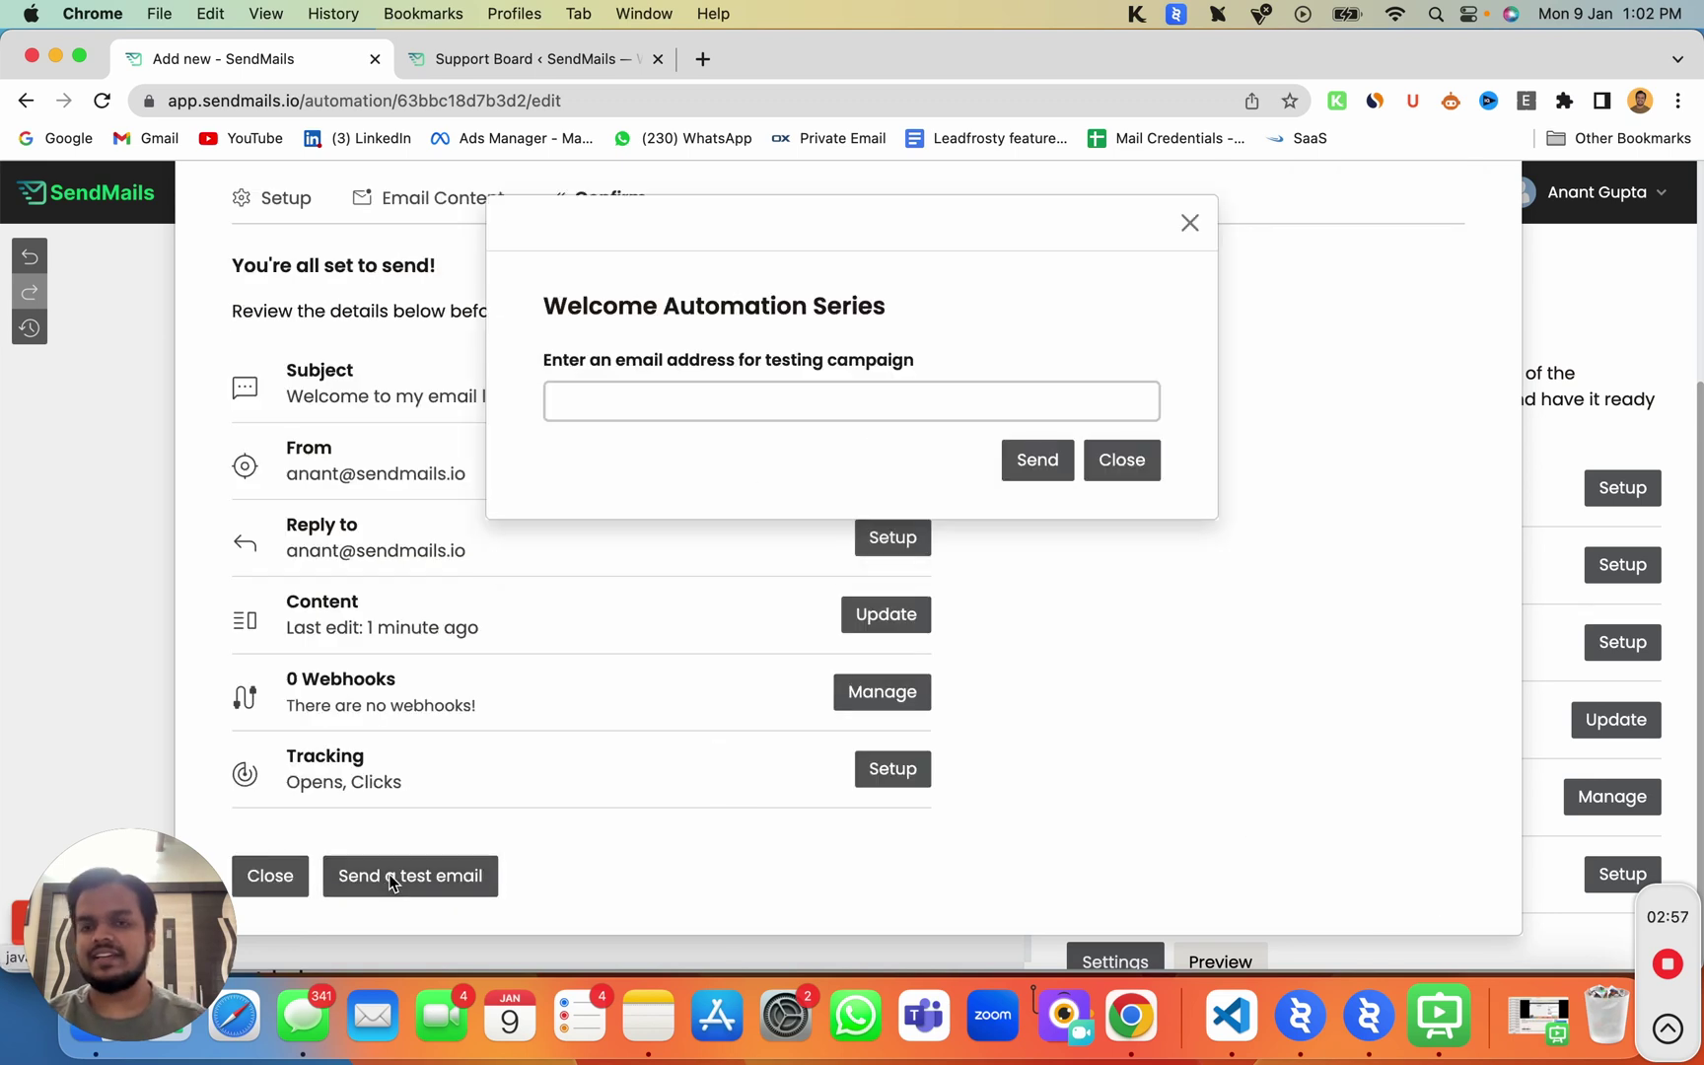
{"action": "left_click", "coordinate": [292, 878]}
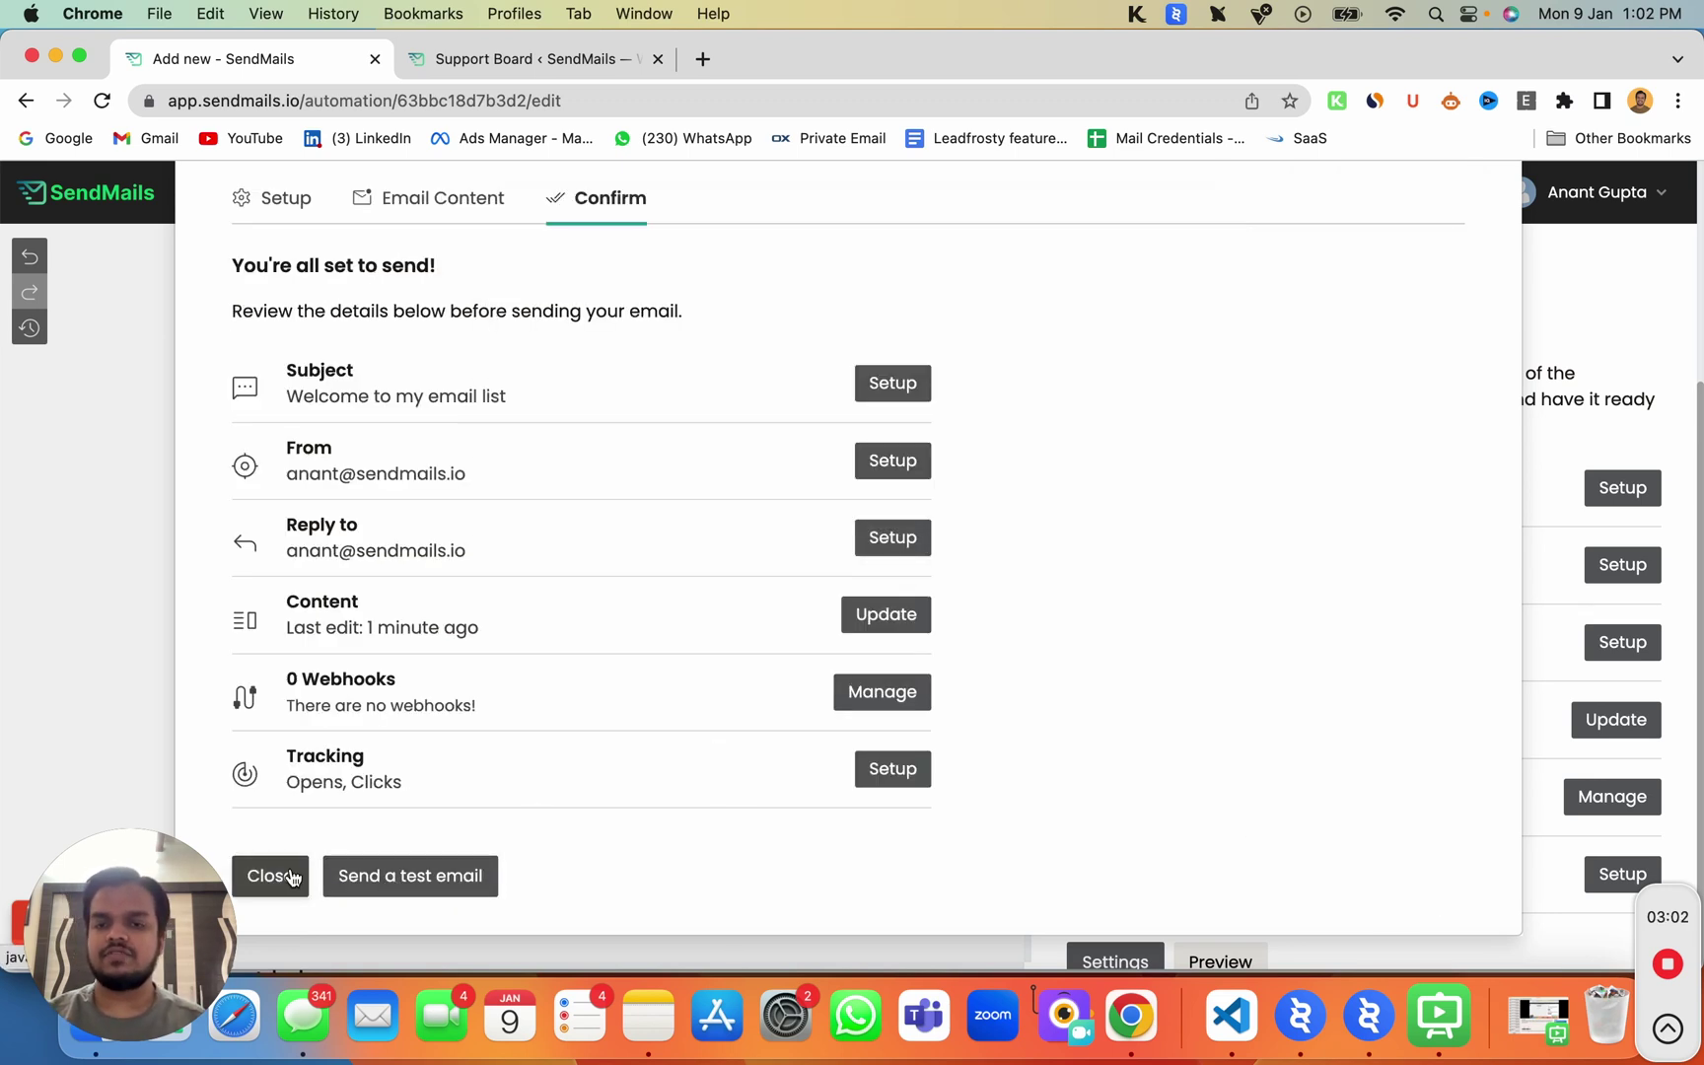
{"action": "left_click", "coordinate": [292, 878]}
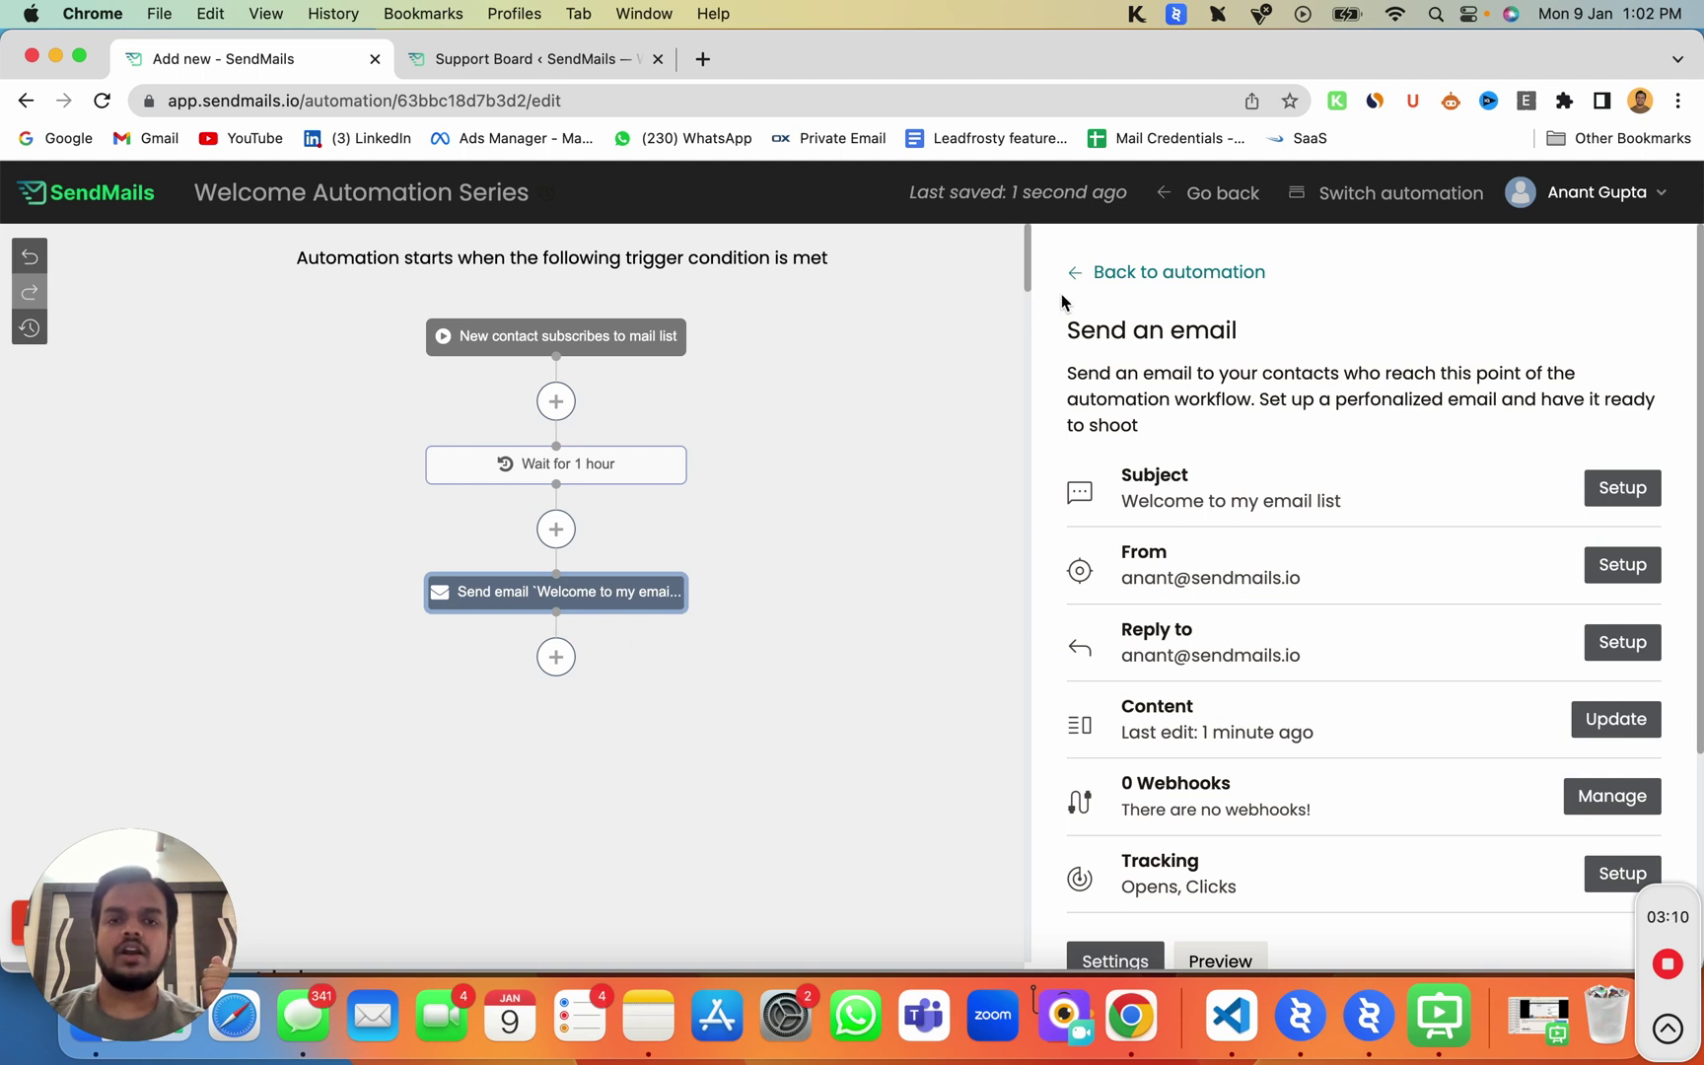
Step: Add a condition step after the welcome email, first trying the link-click criterion
{"action": "left_click", "coordinate": [1100, 274]}
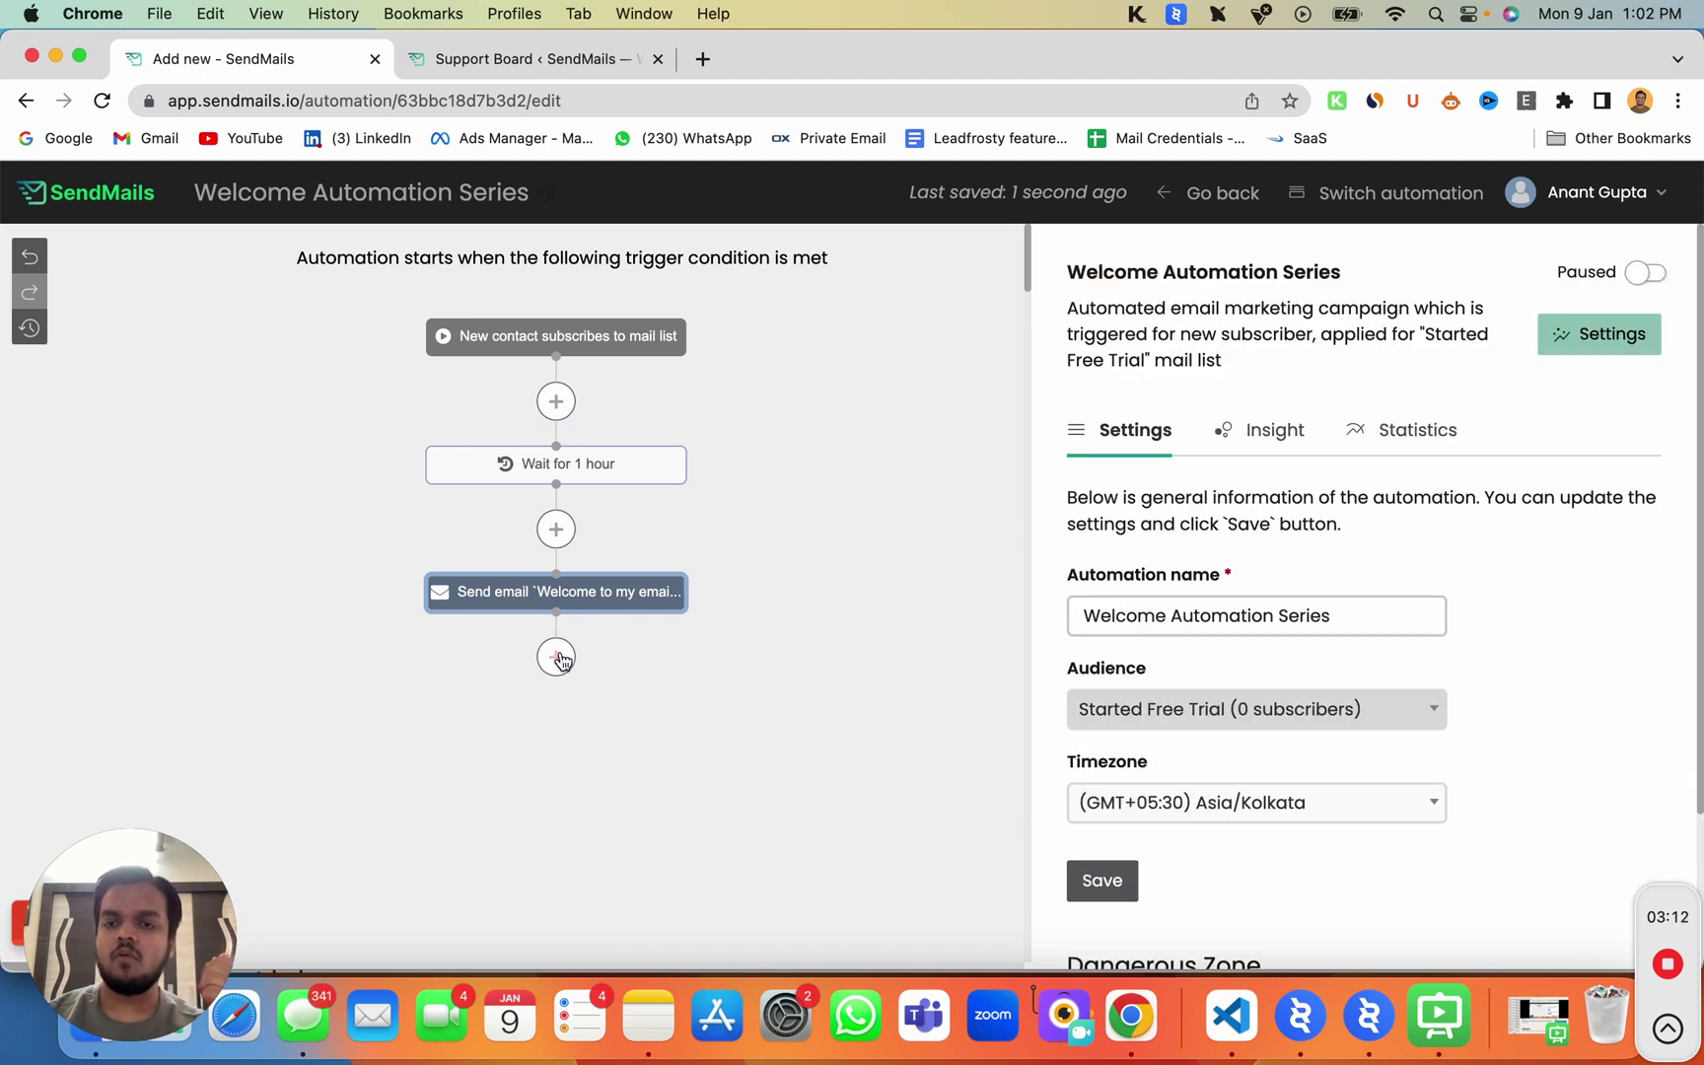
{"action": "left_click", "coordinate": [556, 657]}
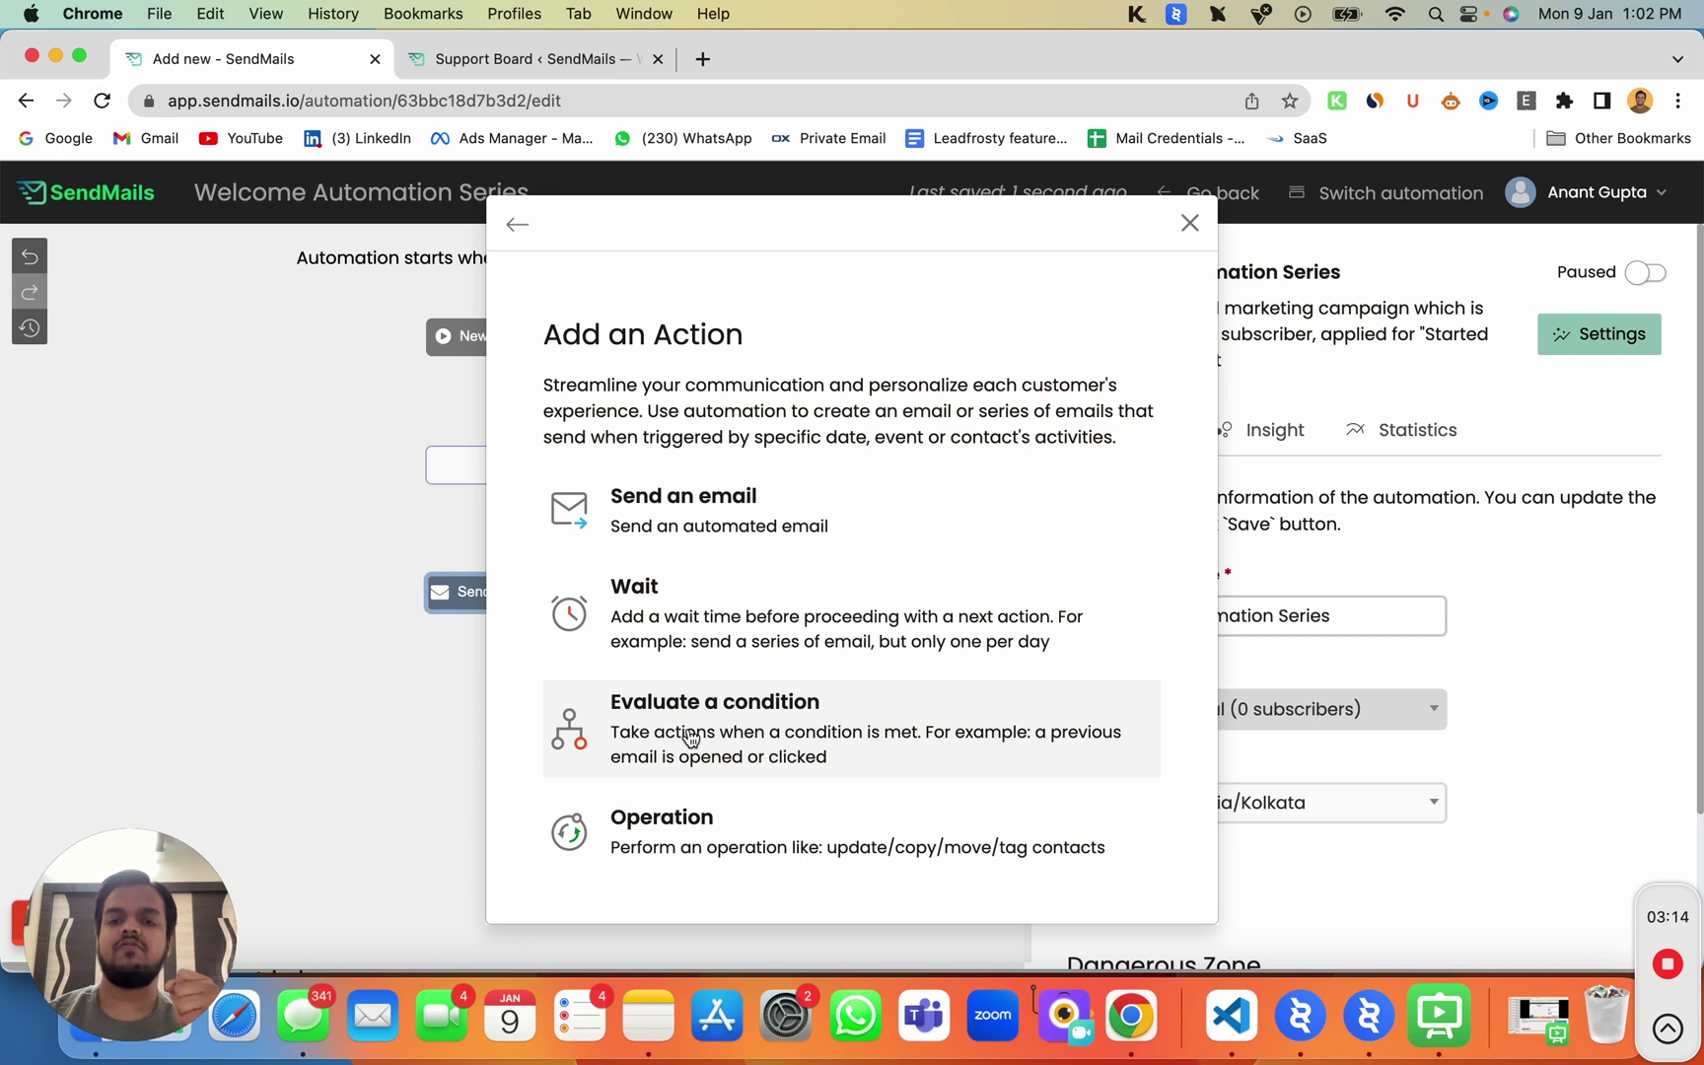
{"action": "left_click", "coordinate": [691, 739]}
{"action": "left_click", "coordinate": [692, 493]}
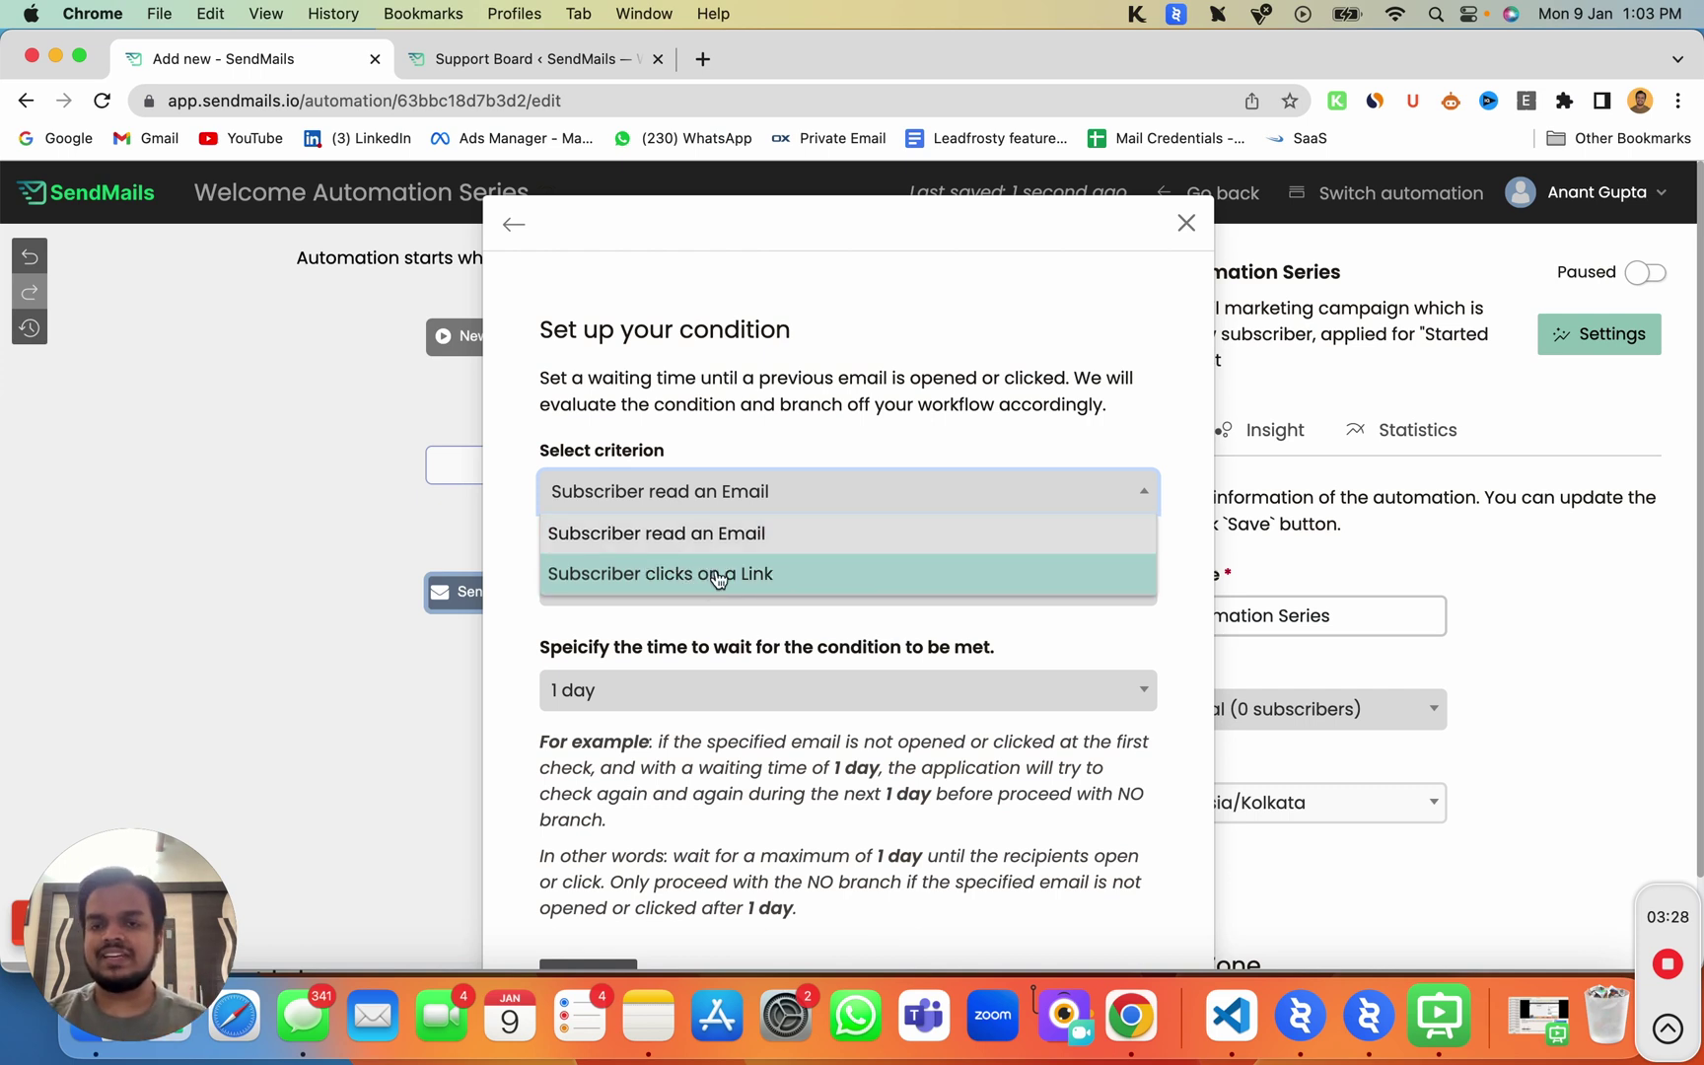
{"action": "left_click", "coordinate": [718, 579]}
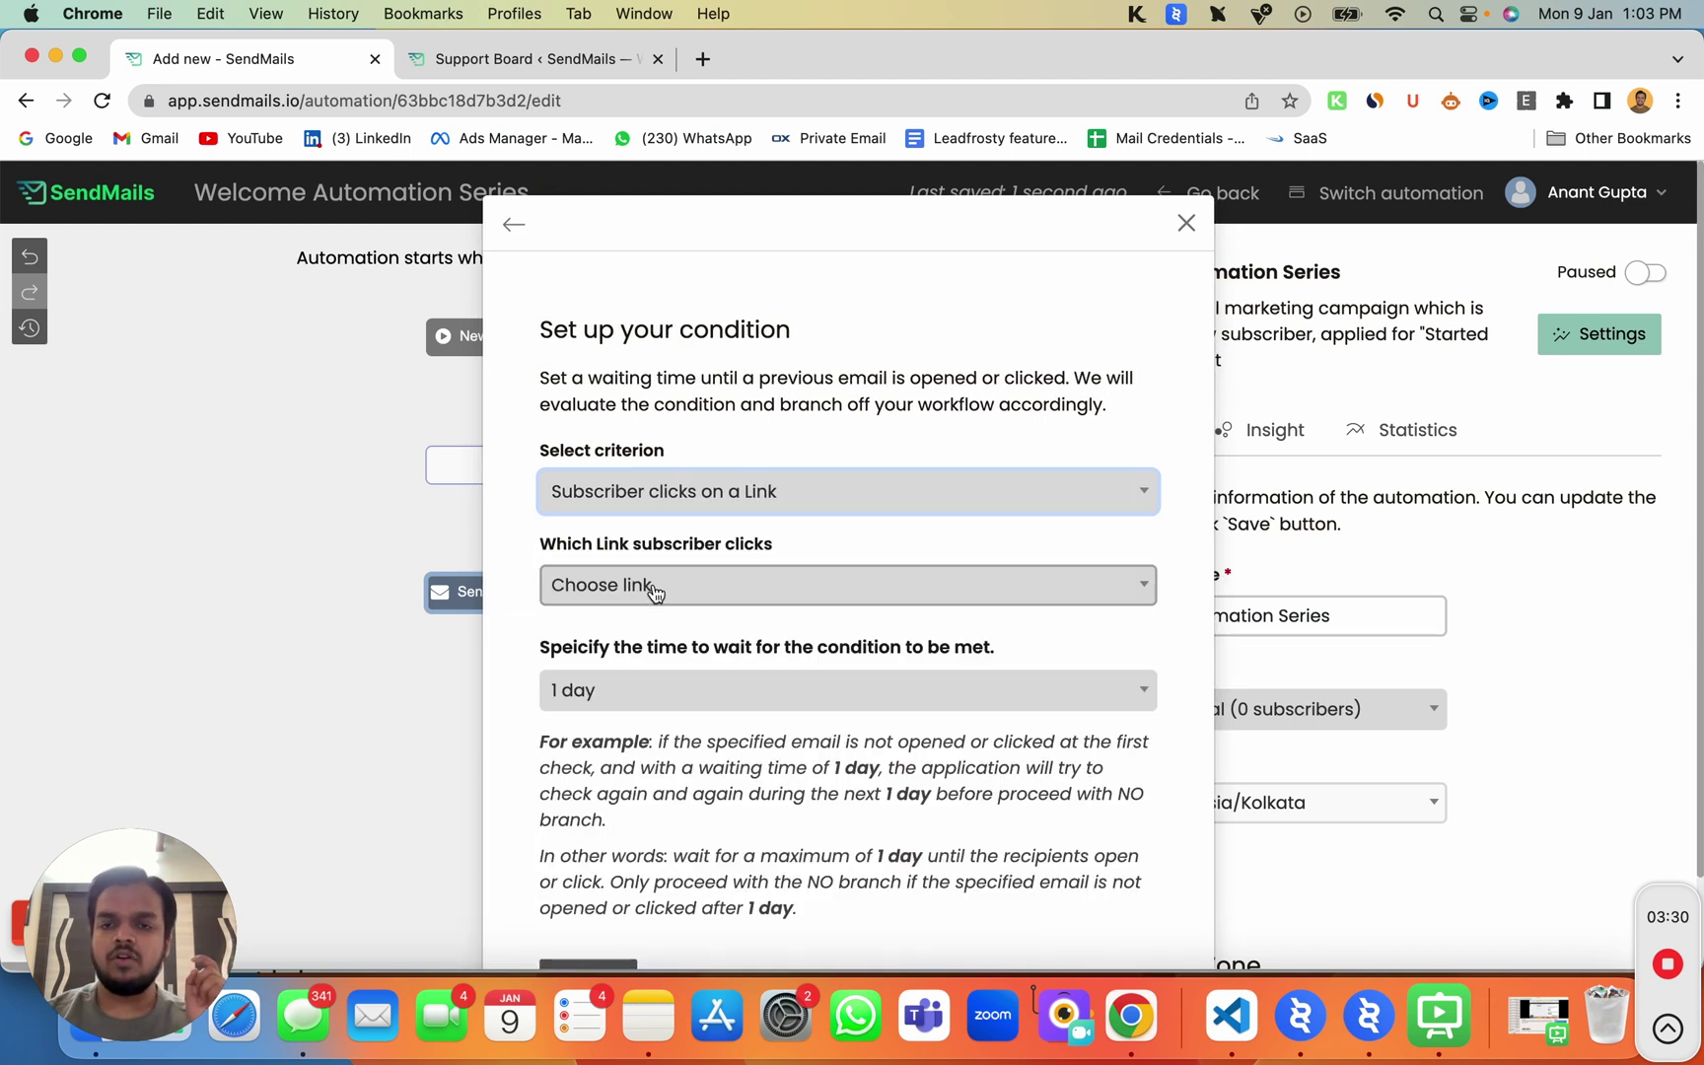
{"action": "left_click", "coordinate": [674, 584]}
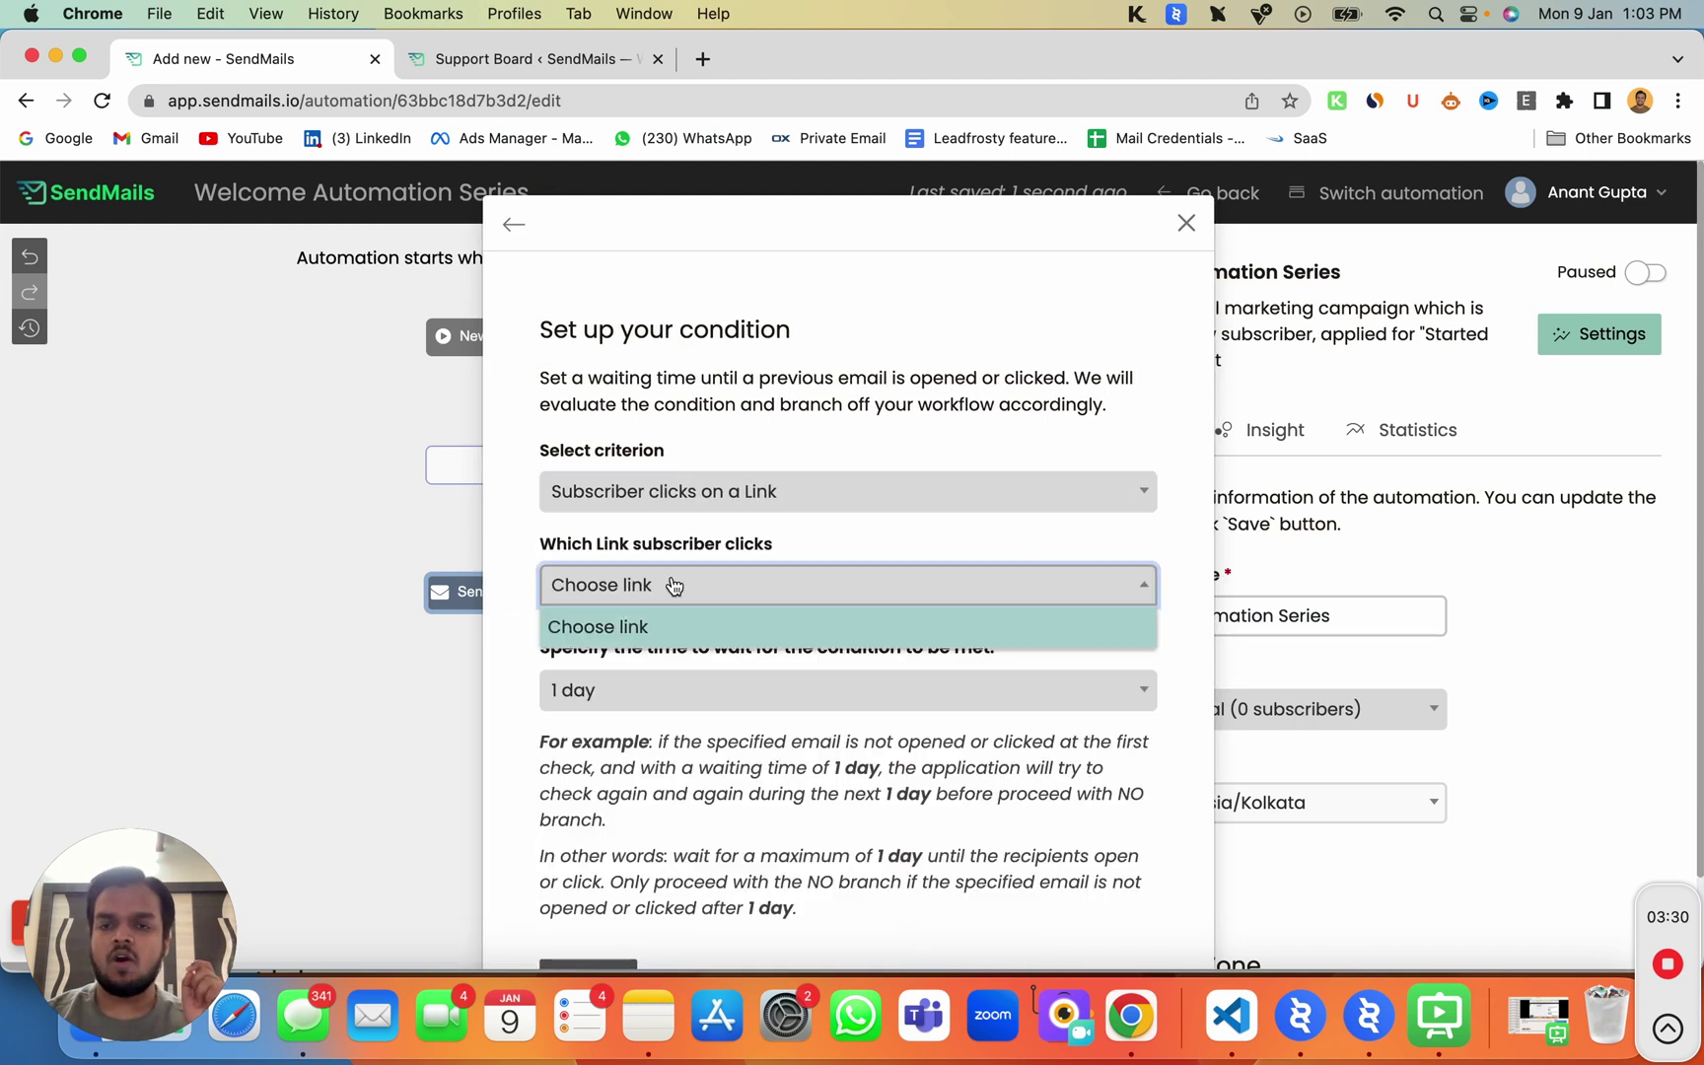
Step: Make the condition check whether 'Welcome to my email list' is read within 1 day, and save
{"action": "left_click", "coordinate": [635, 485]}
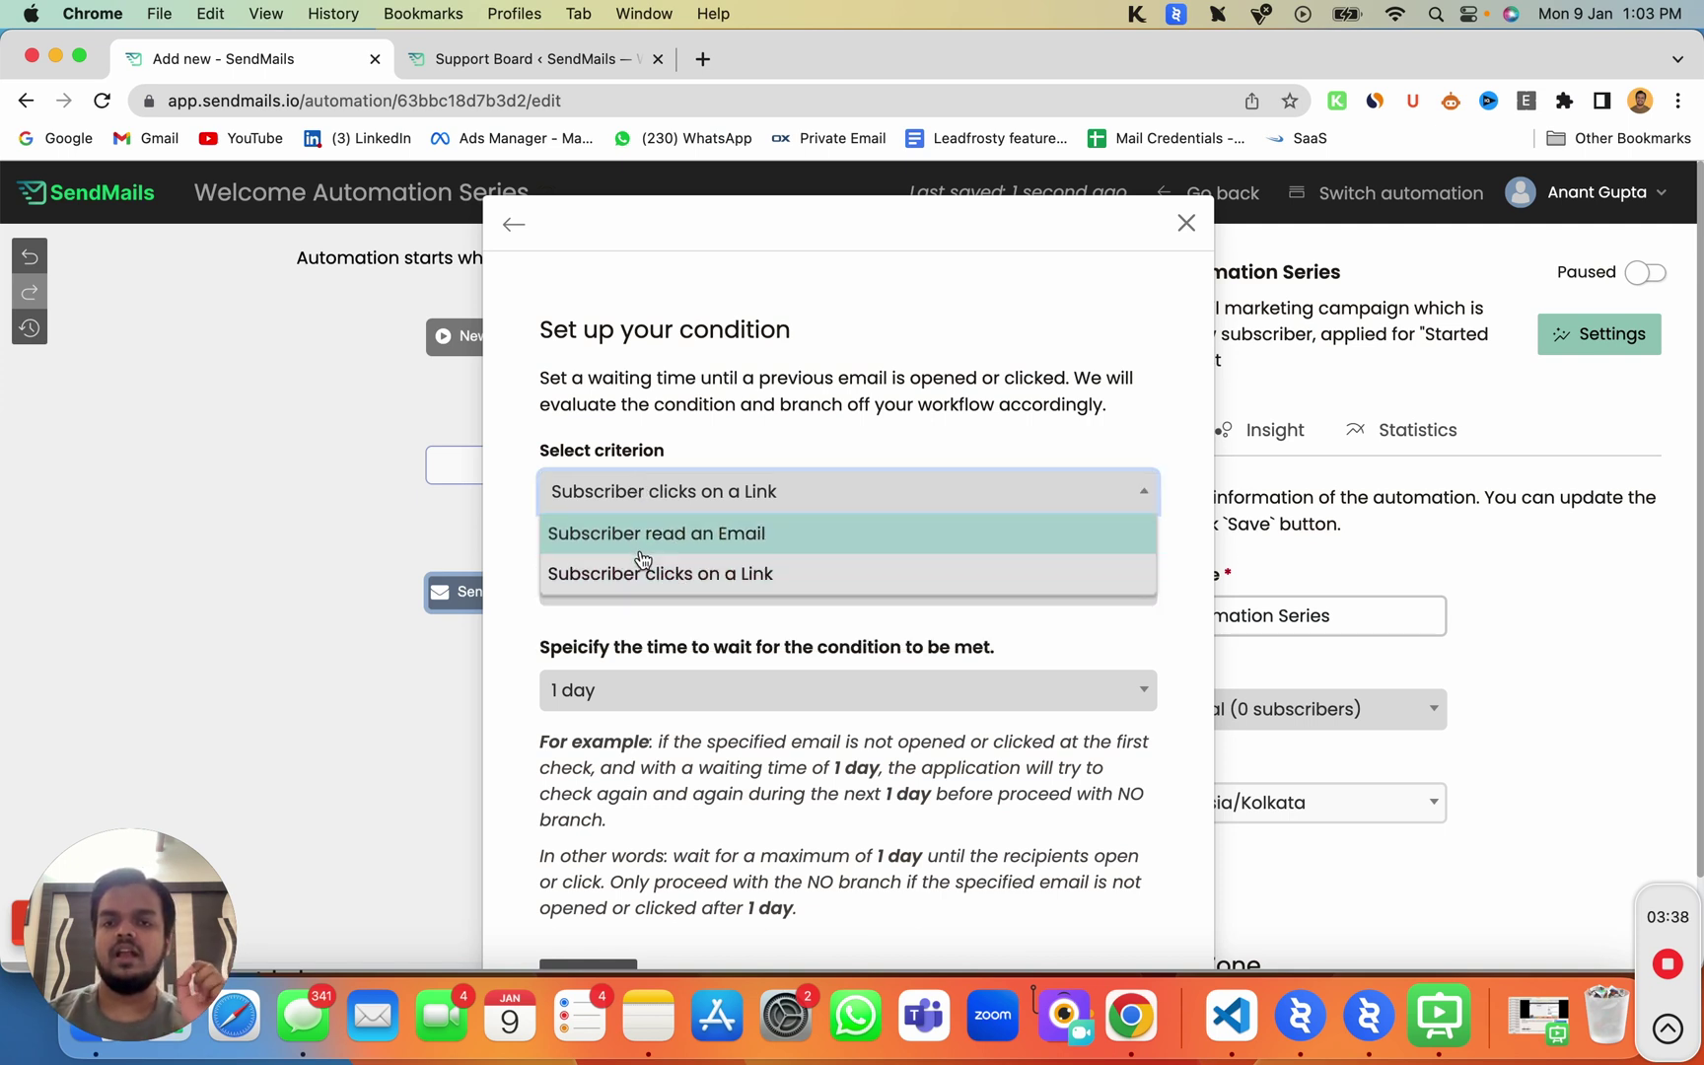
{"action": "left_click", "coordinate": [641, 538]}
{"action": "left_click", "coordinate": [642, 559]}
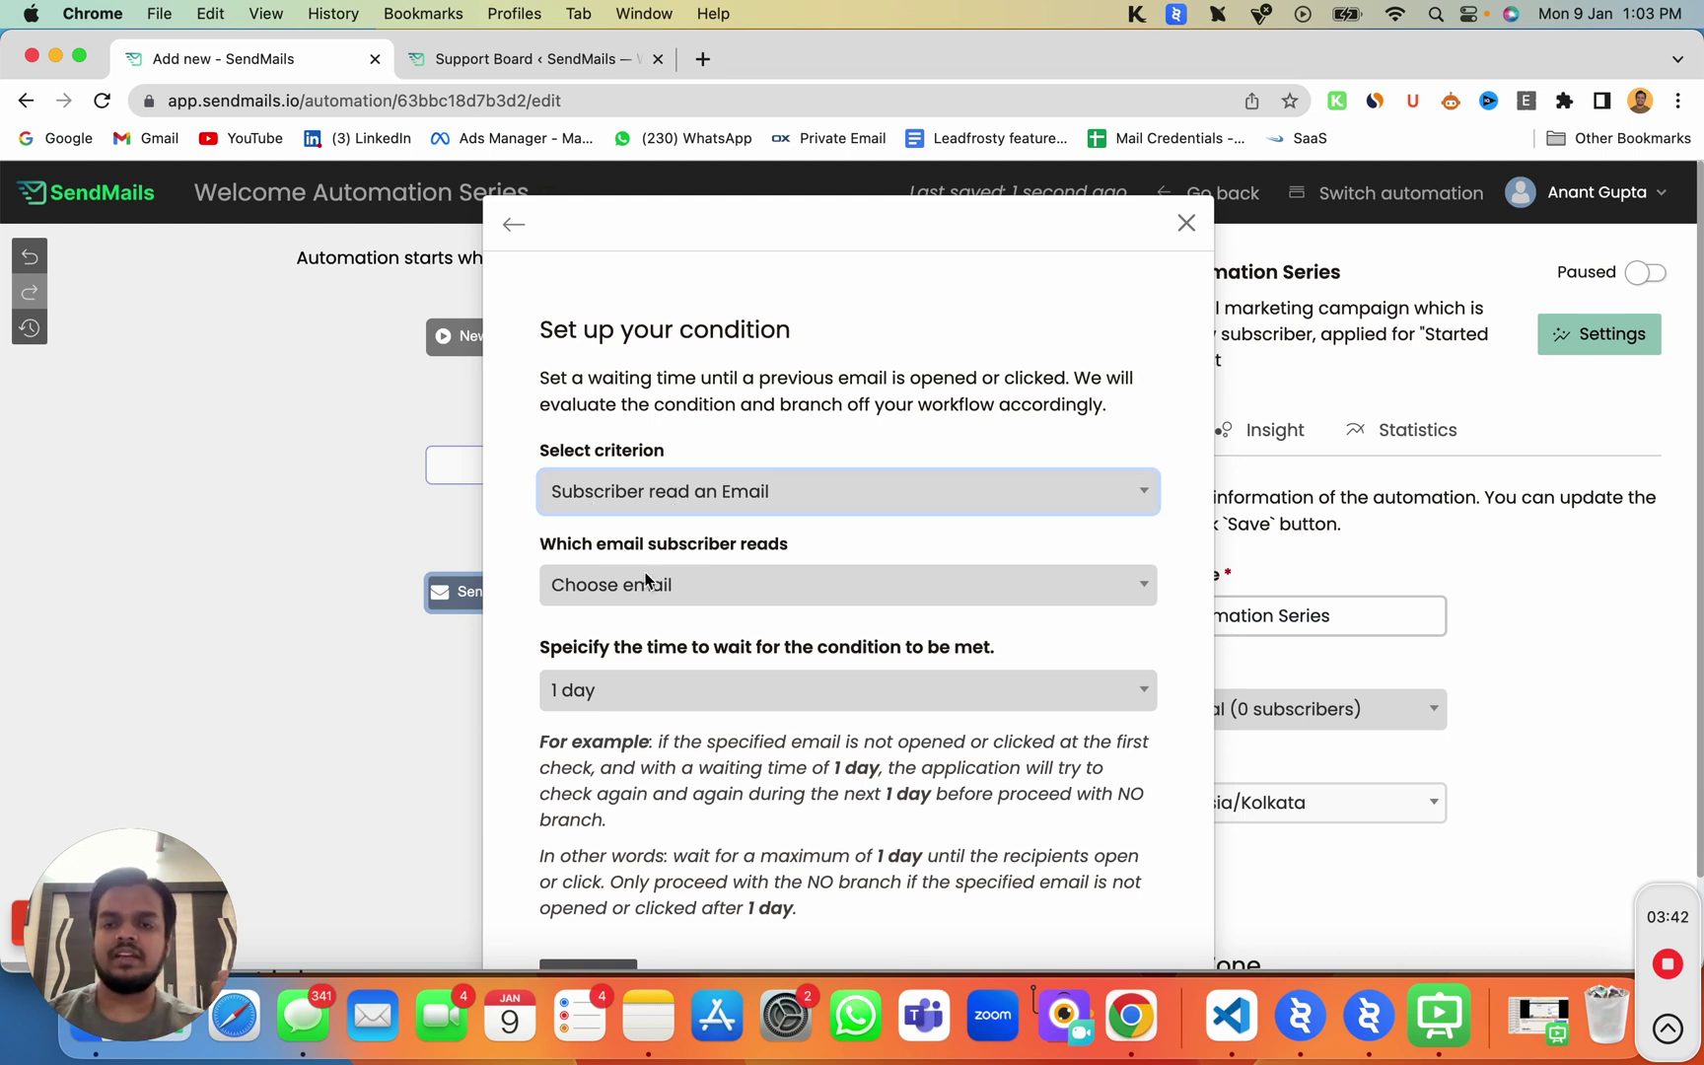
{"action": "left_click", "coordinate": [675, 592]}
{"action": "left_click", "coordinate": [665, 665]}
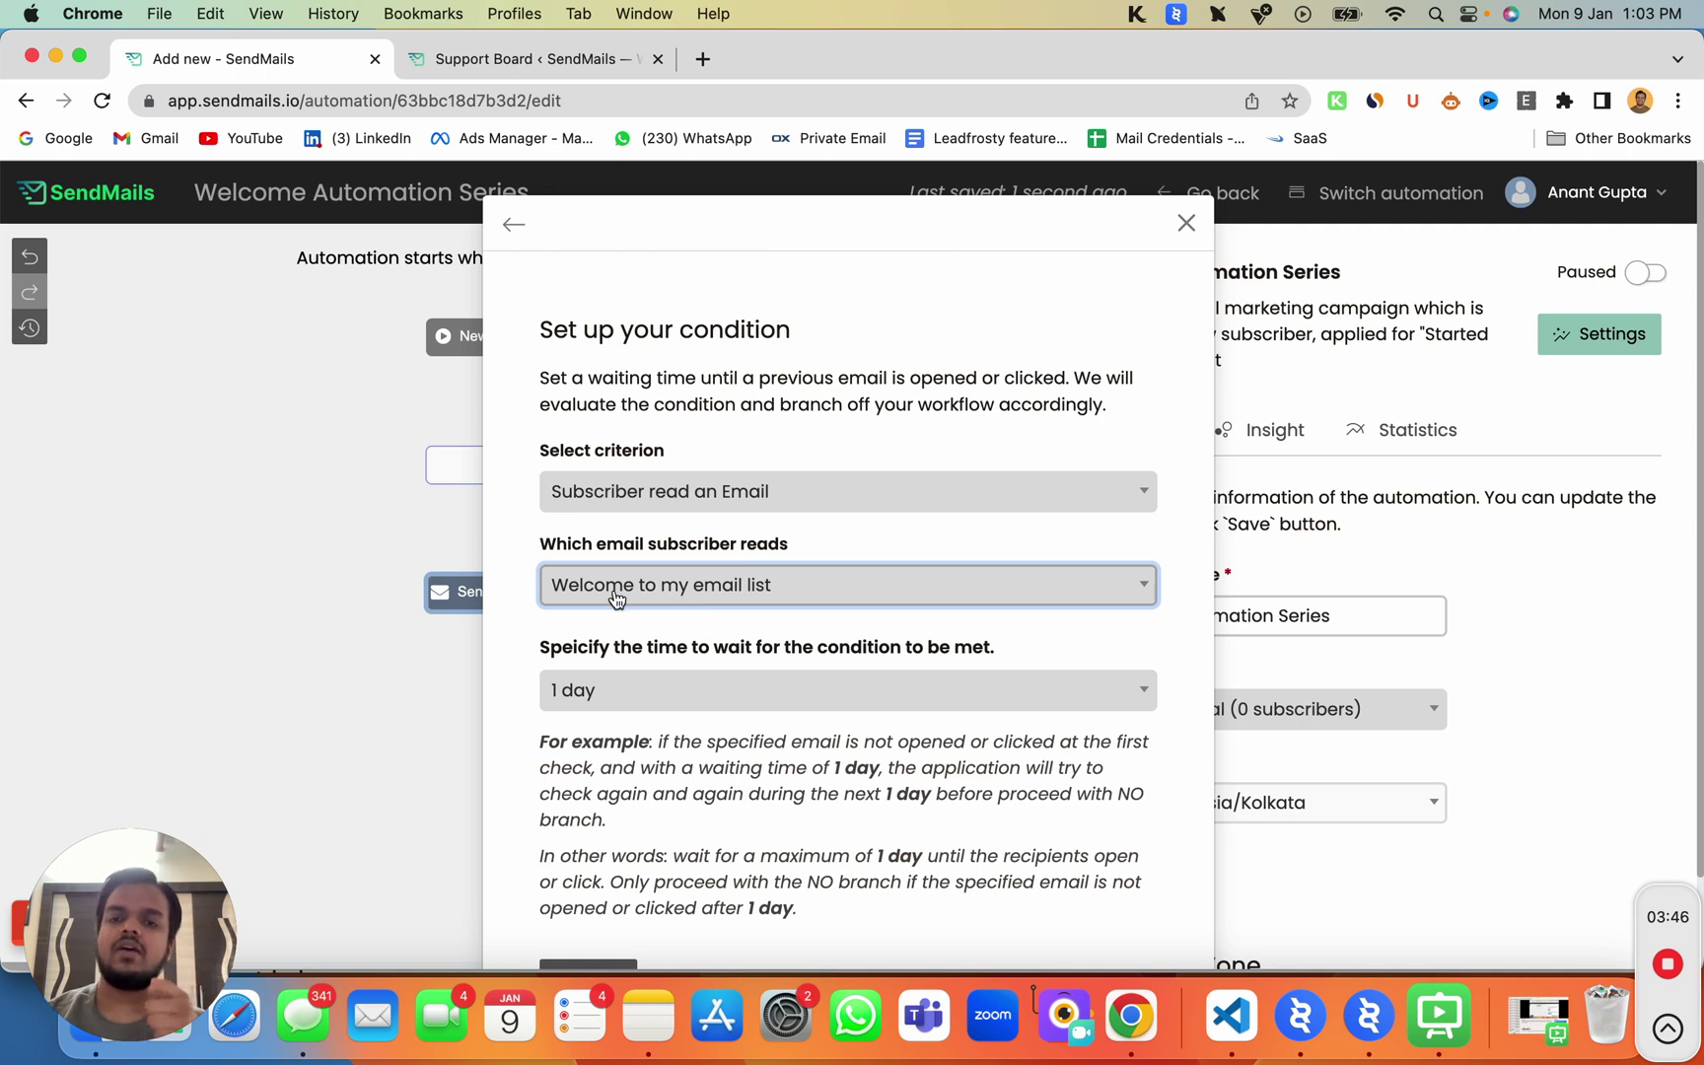
{"action": "left_click", "coordinate": [735, 697]}
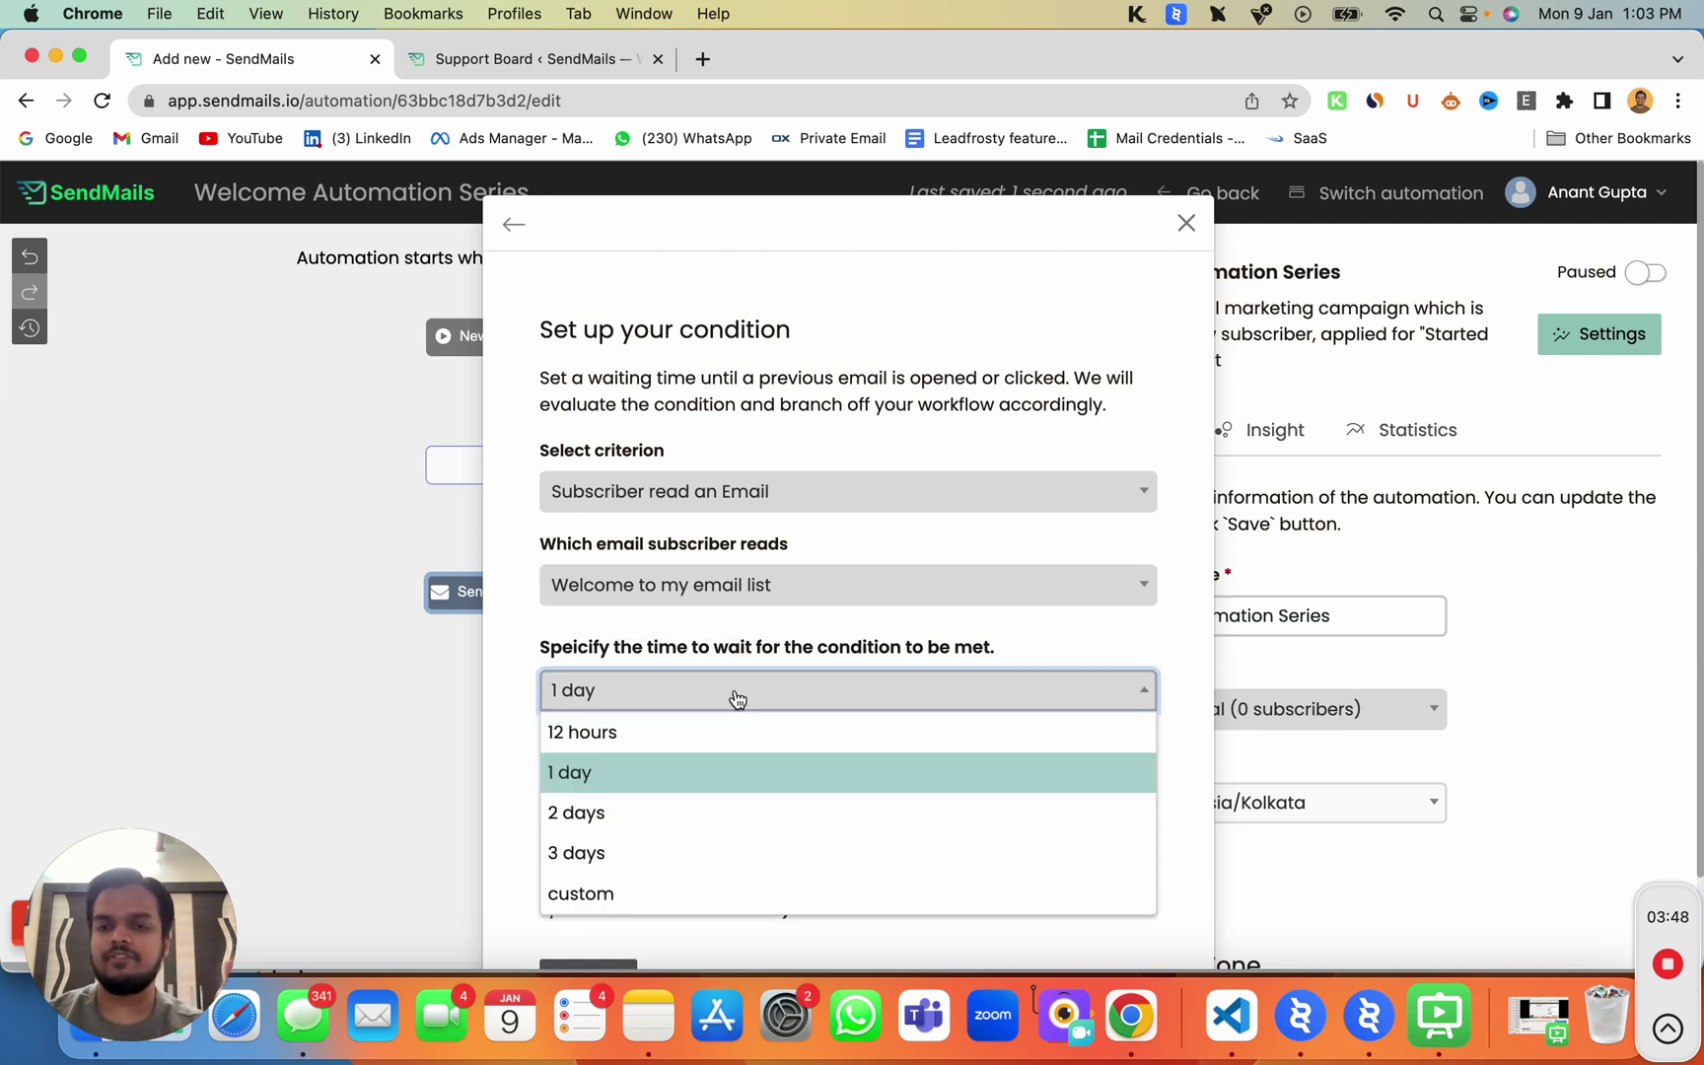
{"action": "left_click", "coordinate": [743, 781]}
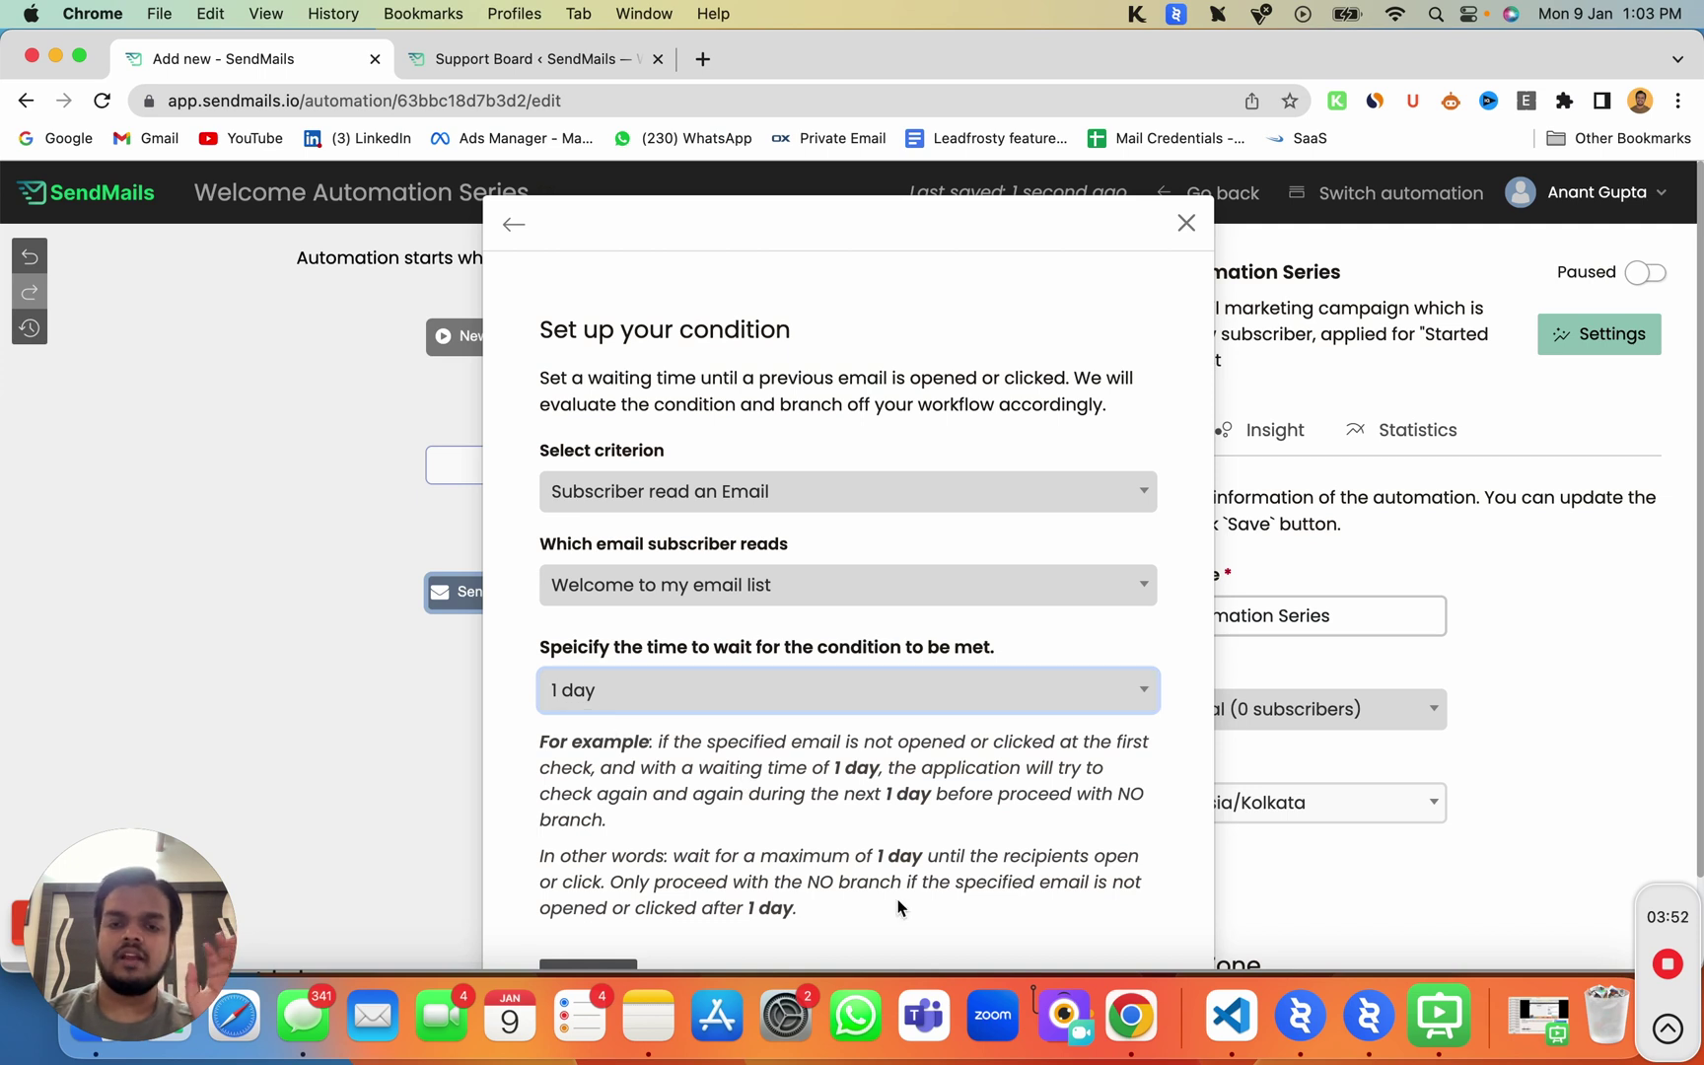
{"action": "left_click", "coordinate": [591, 964]}
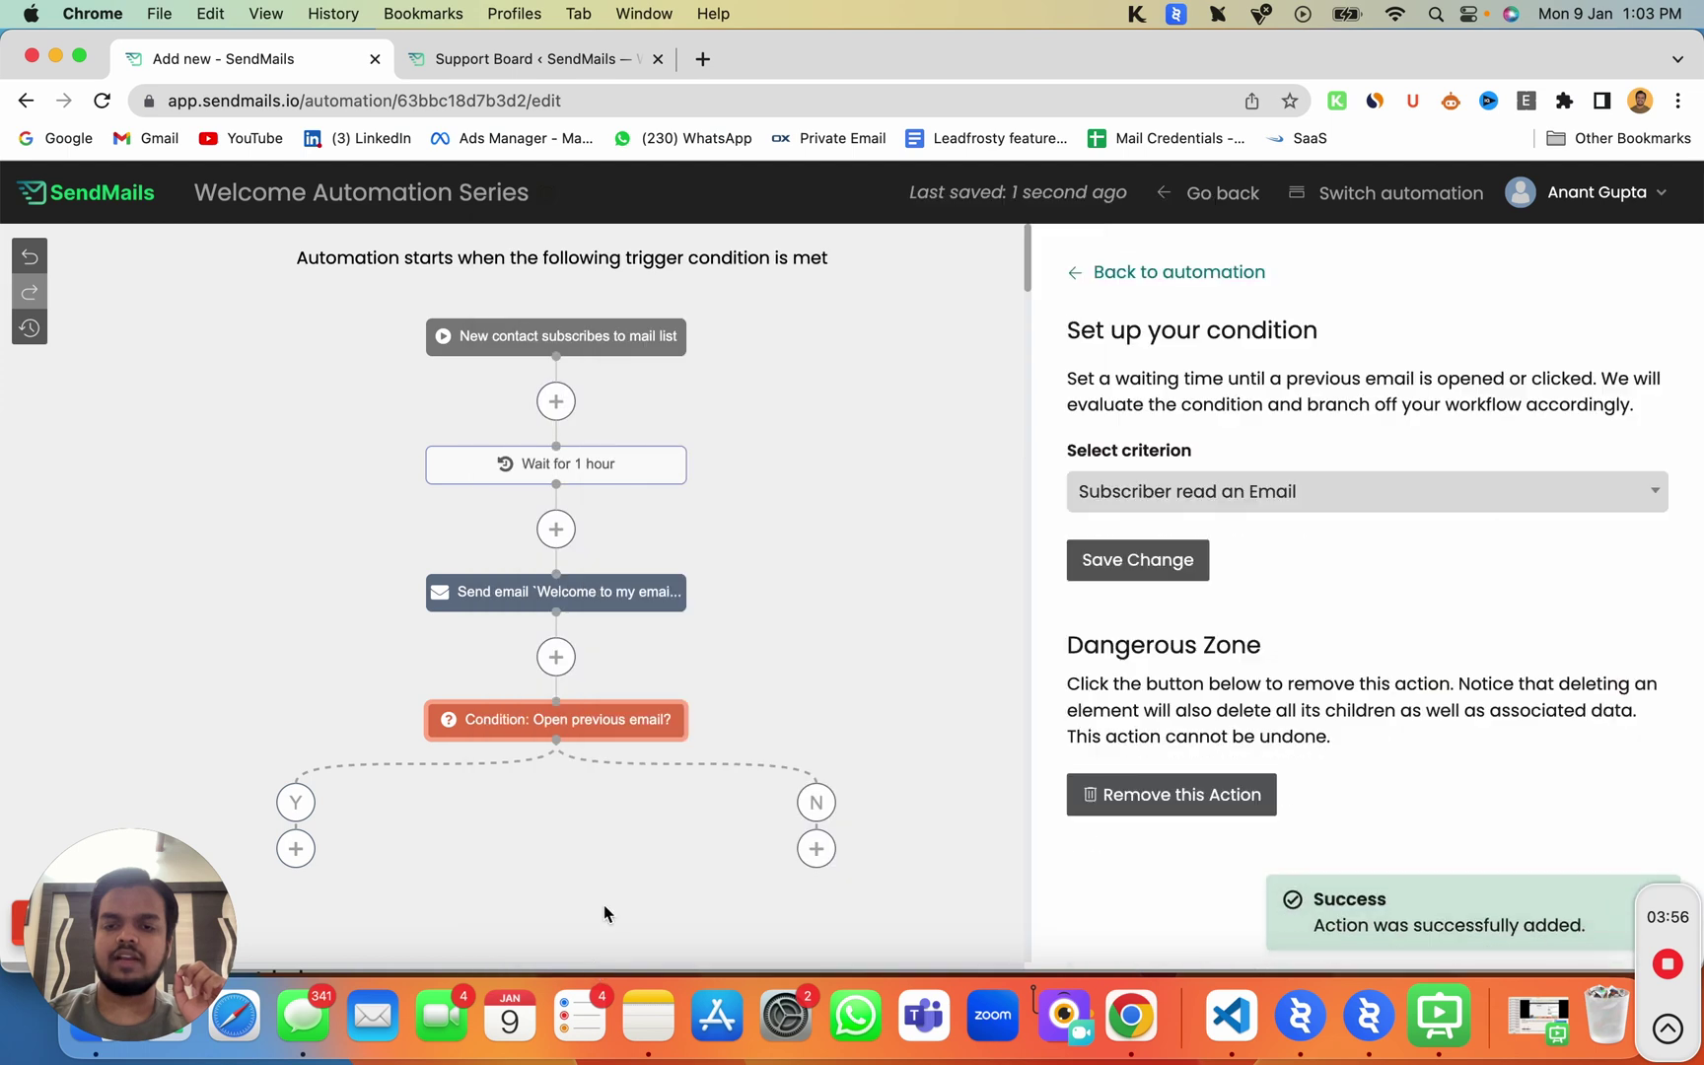
{"action": "scroll", "coordinate": [541, 688], "scroll_direction": "down", "scroll_amount": 3}
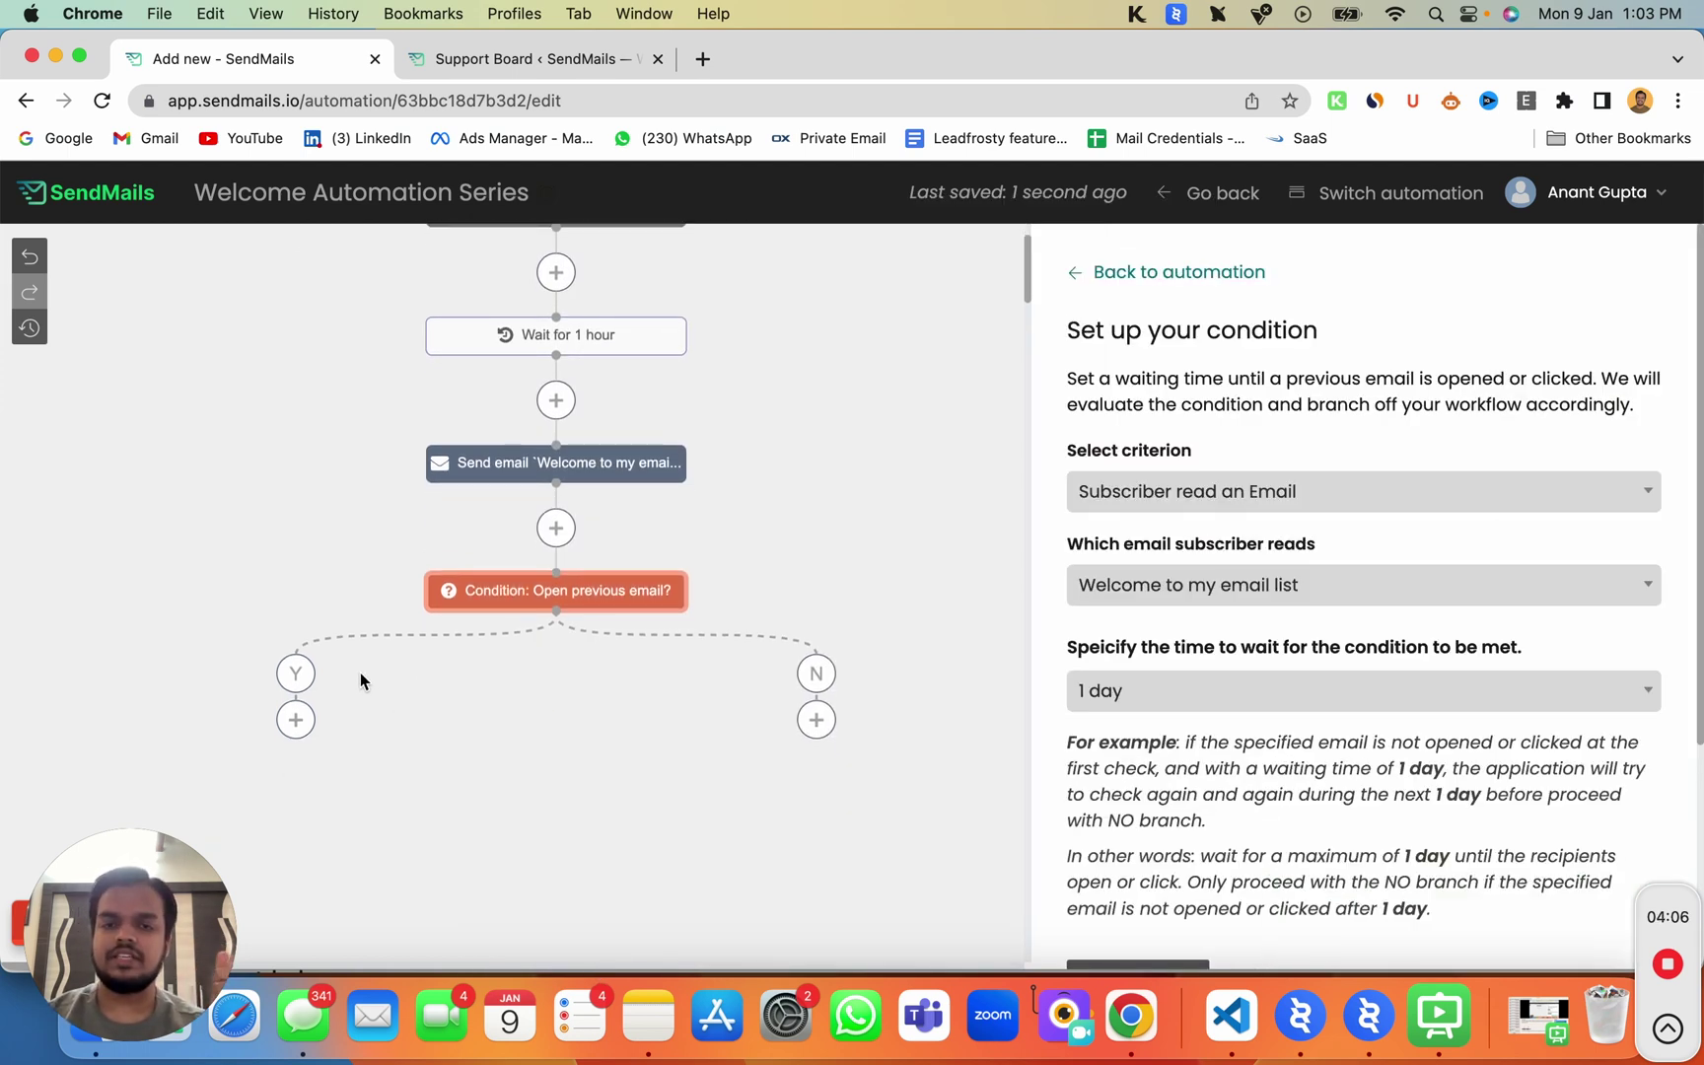
Step: Add a Send an email step under the Yes branch, leaving its Automation Email setup blank
{"action": "left_click", "coordinate": [296, 719]}
{"action": "left_click", "coordinate": [706, 523]}
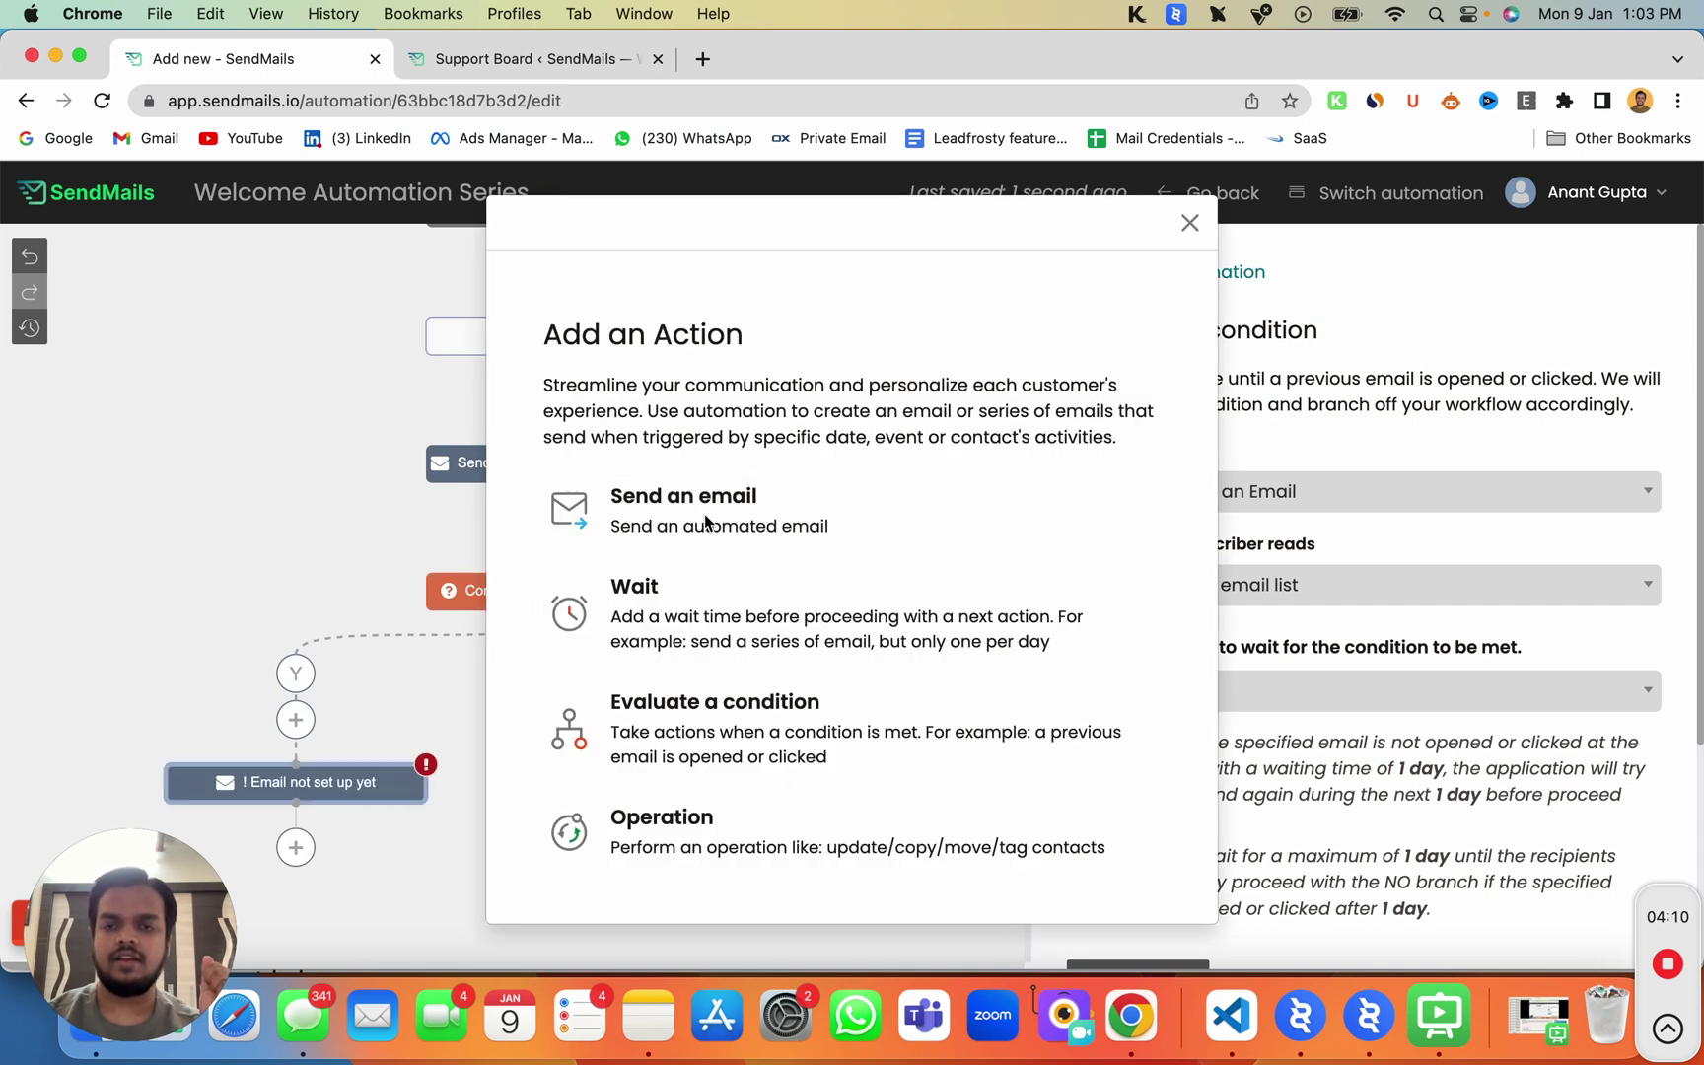
{"action": "scroll", "coordinate": [602, 735], "scroll_direction": "down", "scroll_amount": 3}
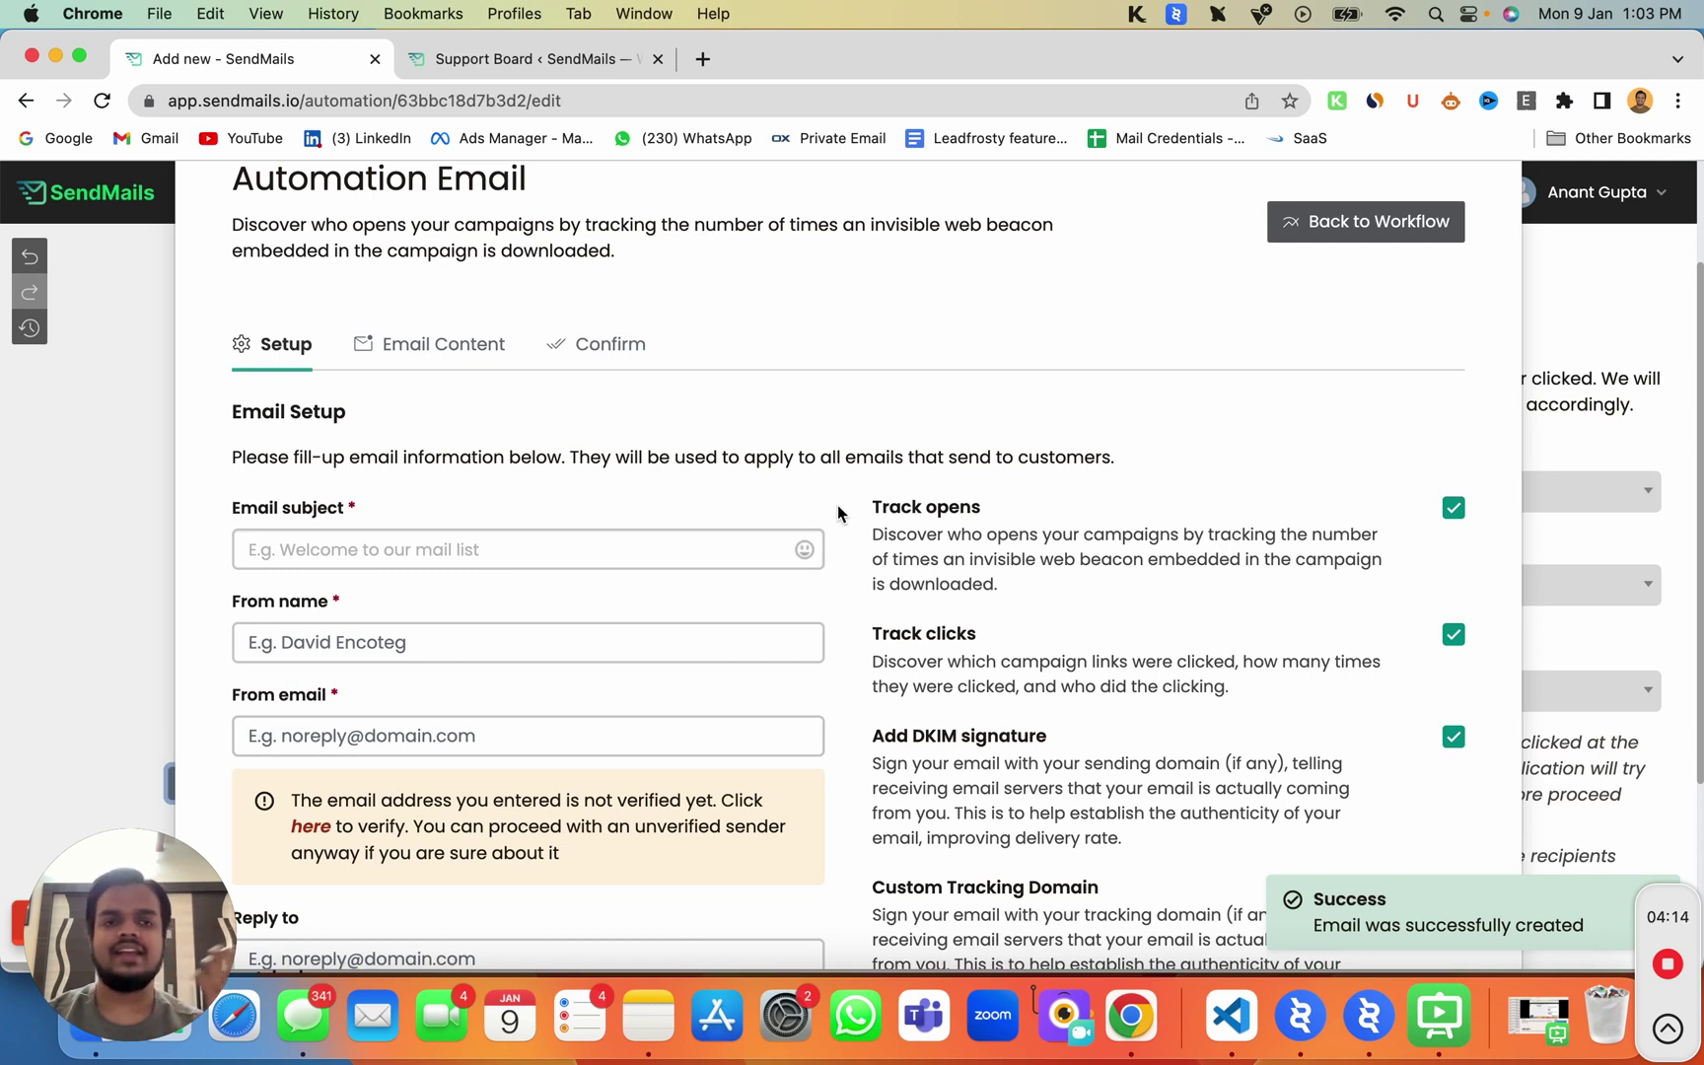
{"action": "scroll", "coordinate": [837, 505], "scroll_direction": "up", "scroll_amount": 3}
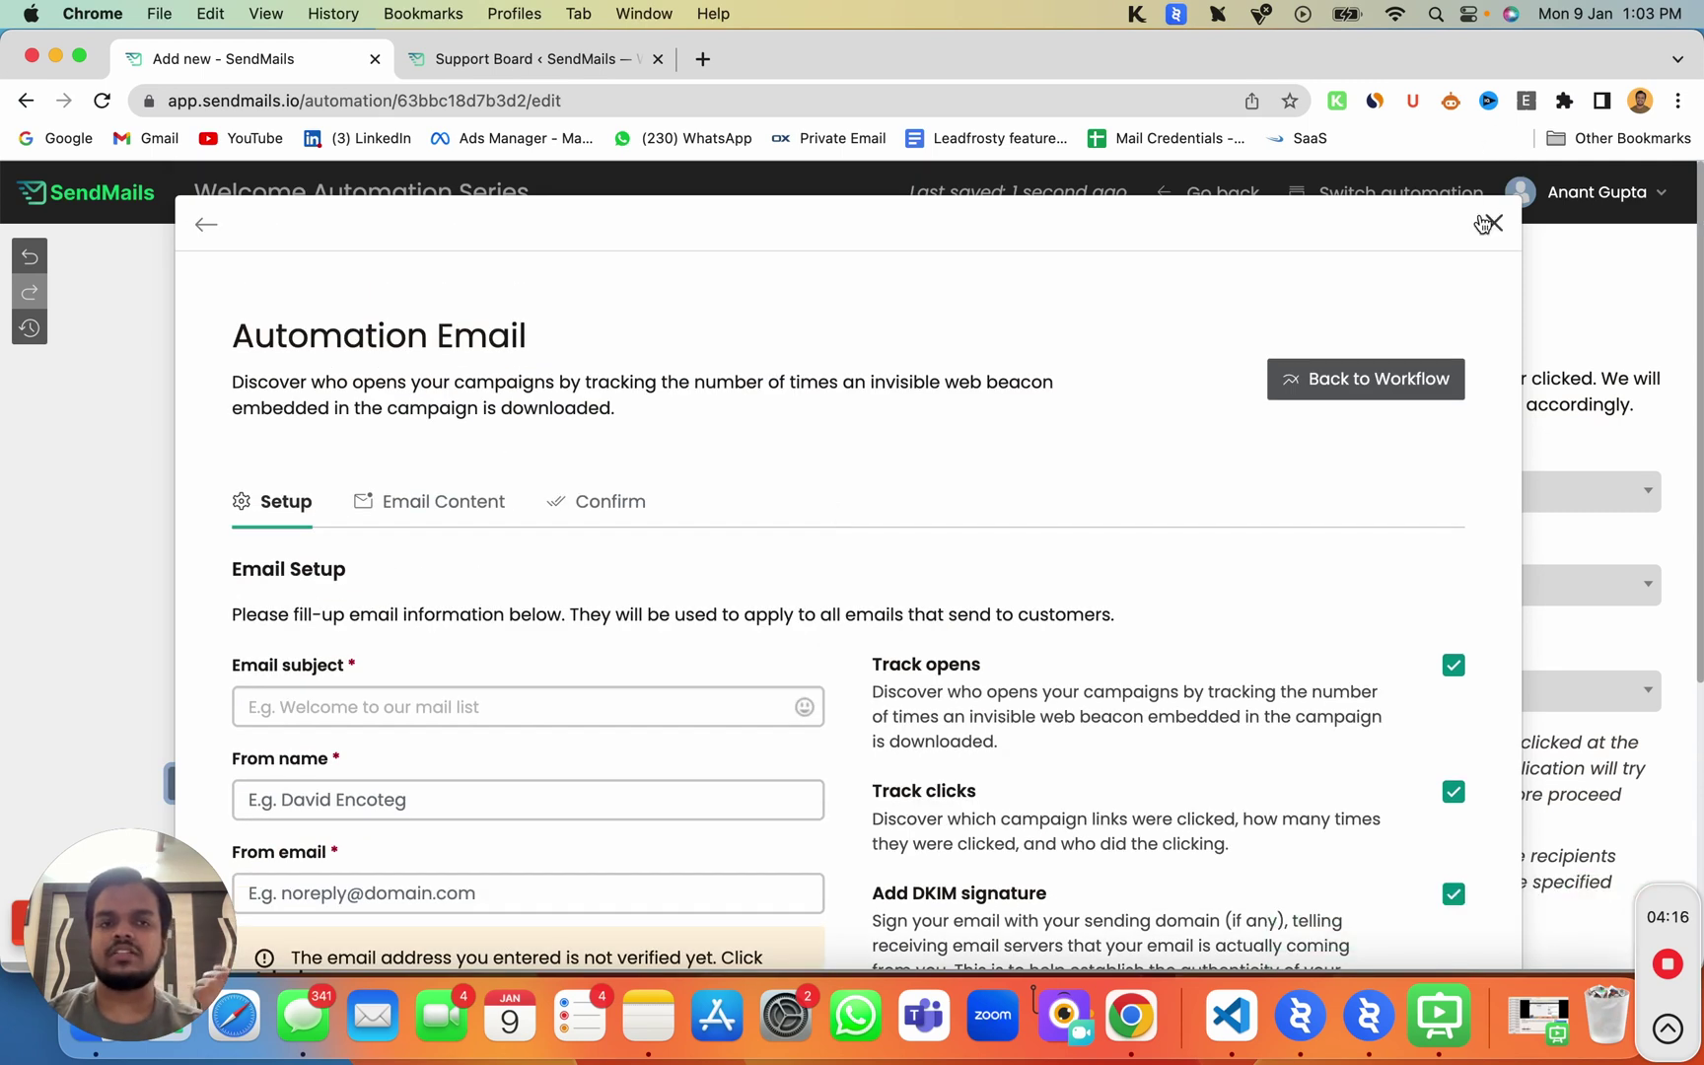
{"action": "left_click", "coordinate": [1492, 223]}
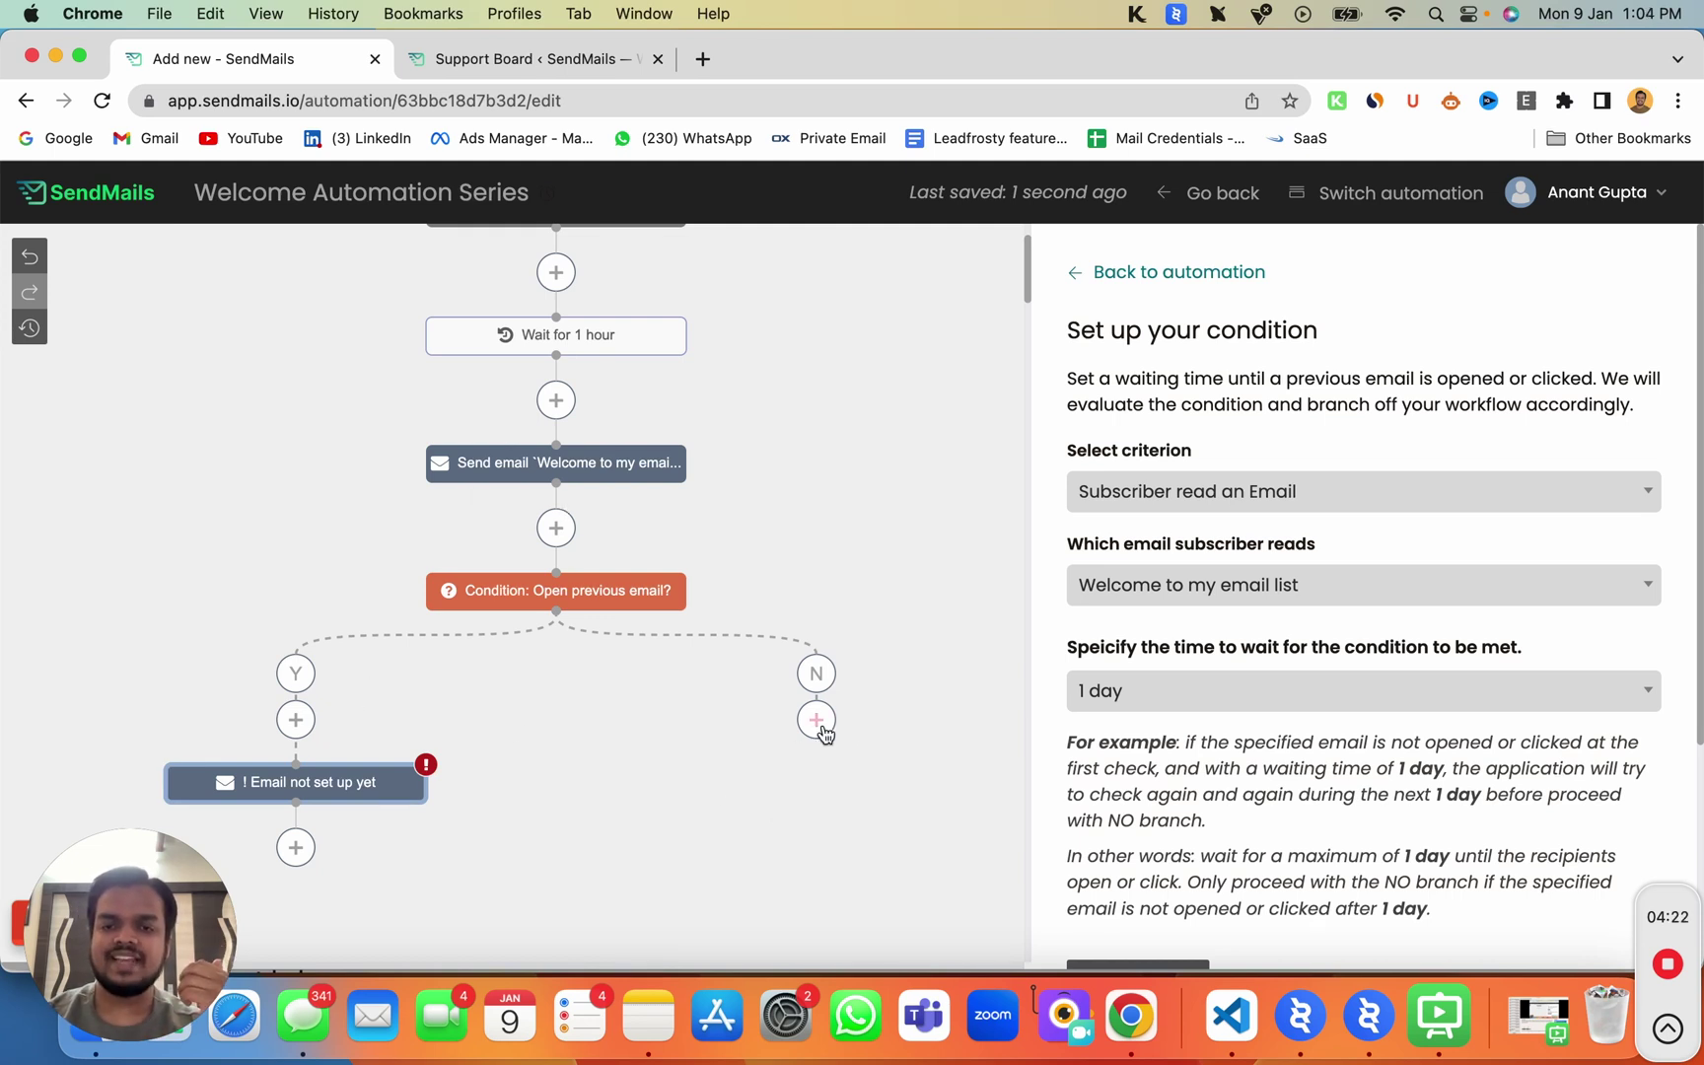
Step: Add a Tag contact operation as the No branch's step
{"action": "left_click", "coordinate": [823, 730]}
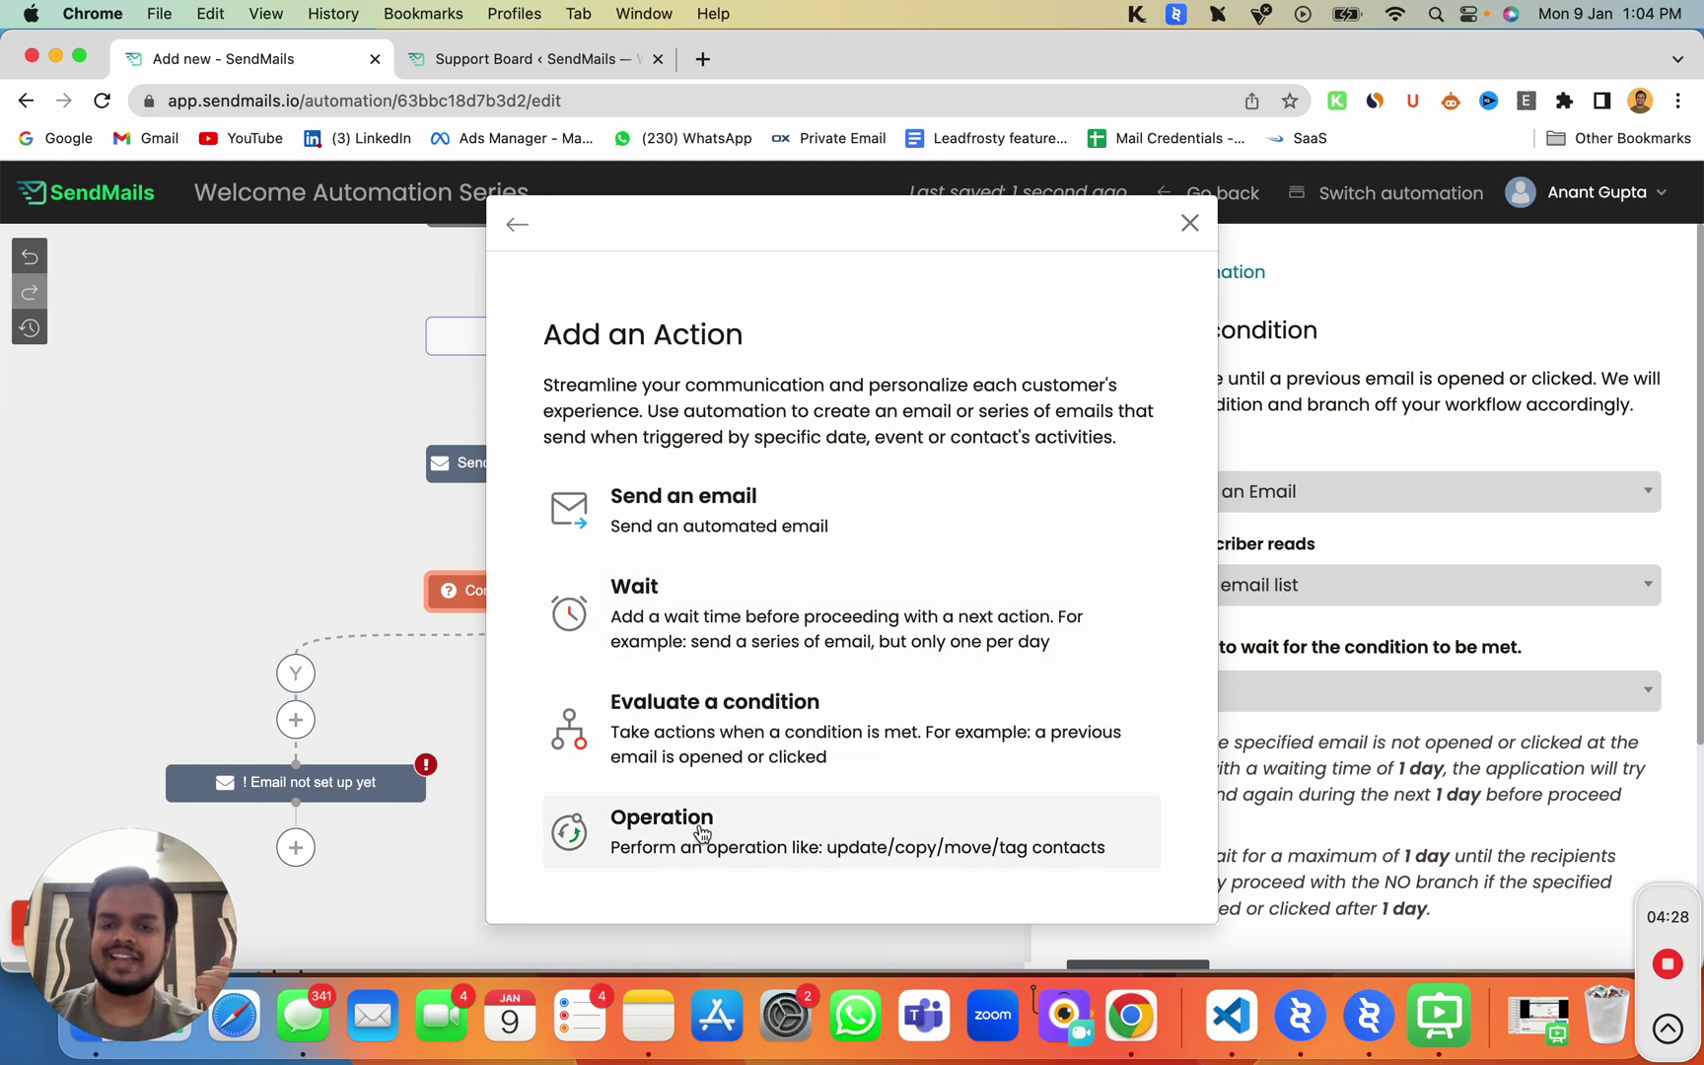
{"action": "left_click", "coordinate": [703, 834]}
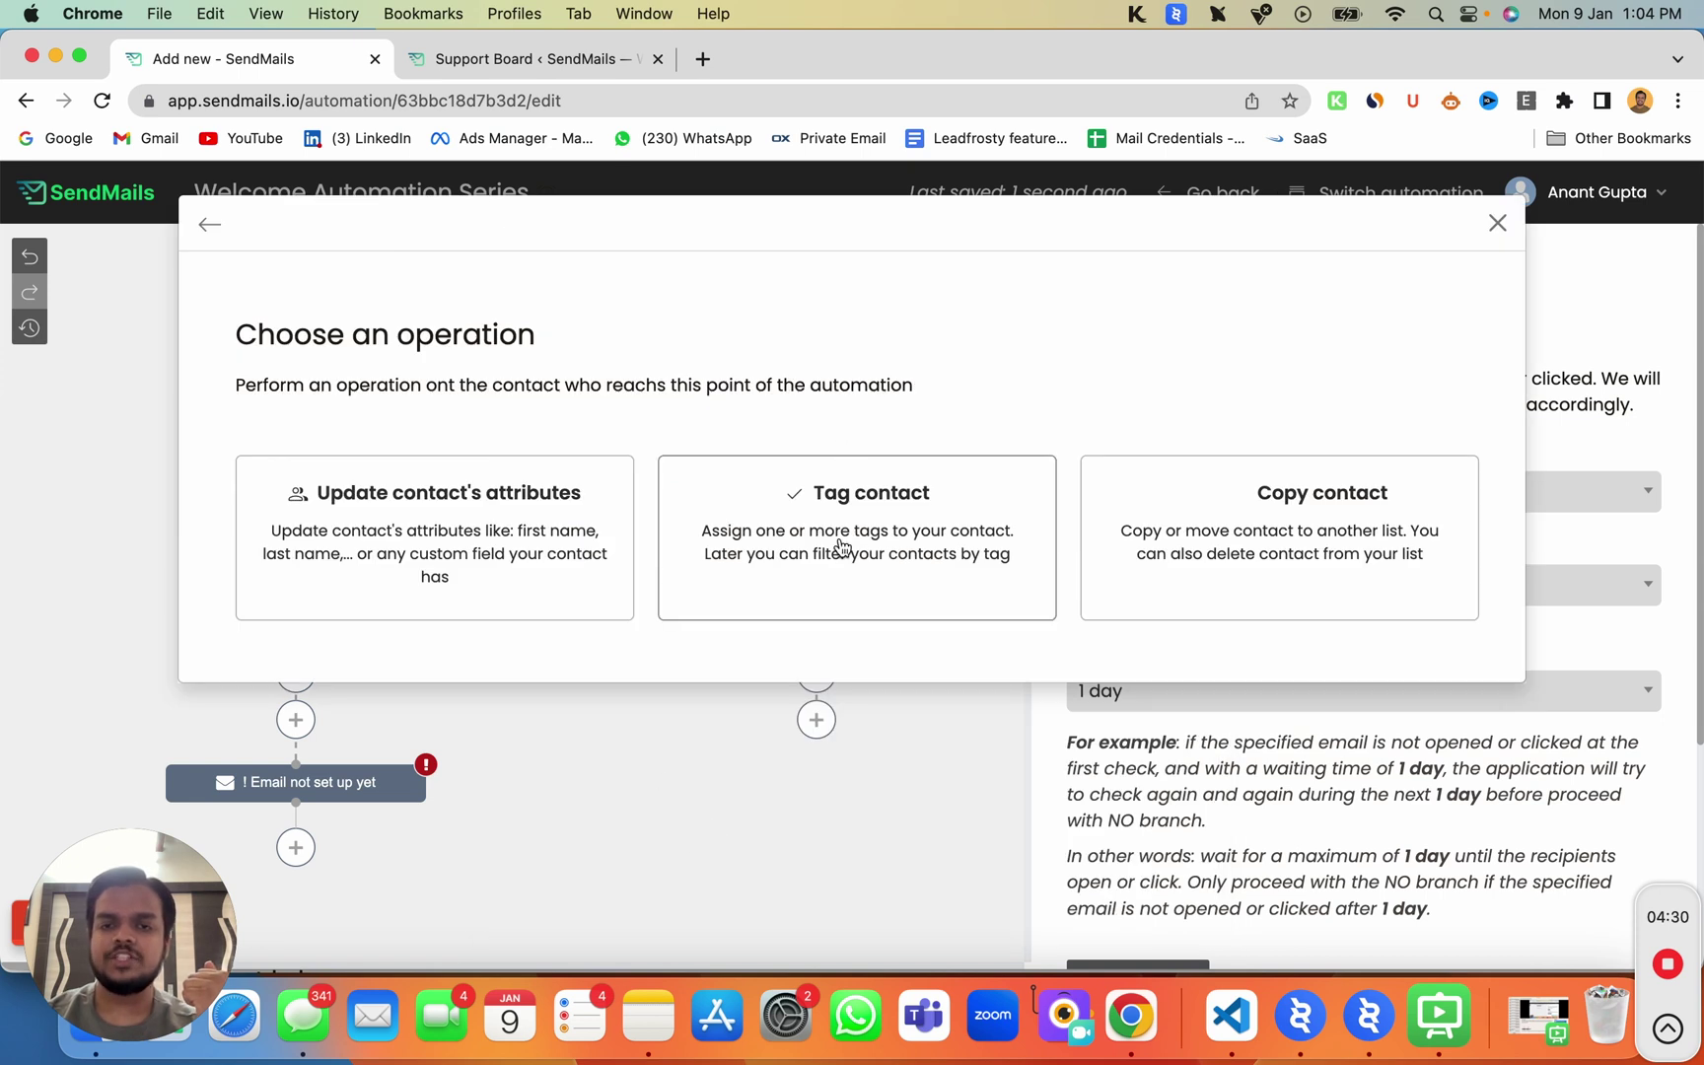
{"action": "left_click", "coordinate": [841, 547]}
{"action": "left_click", "coordinate": [798, 446]}
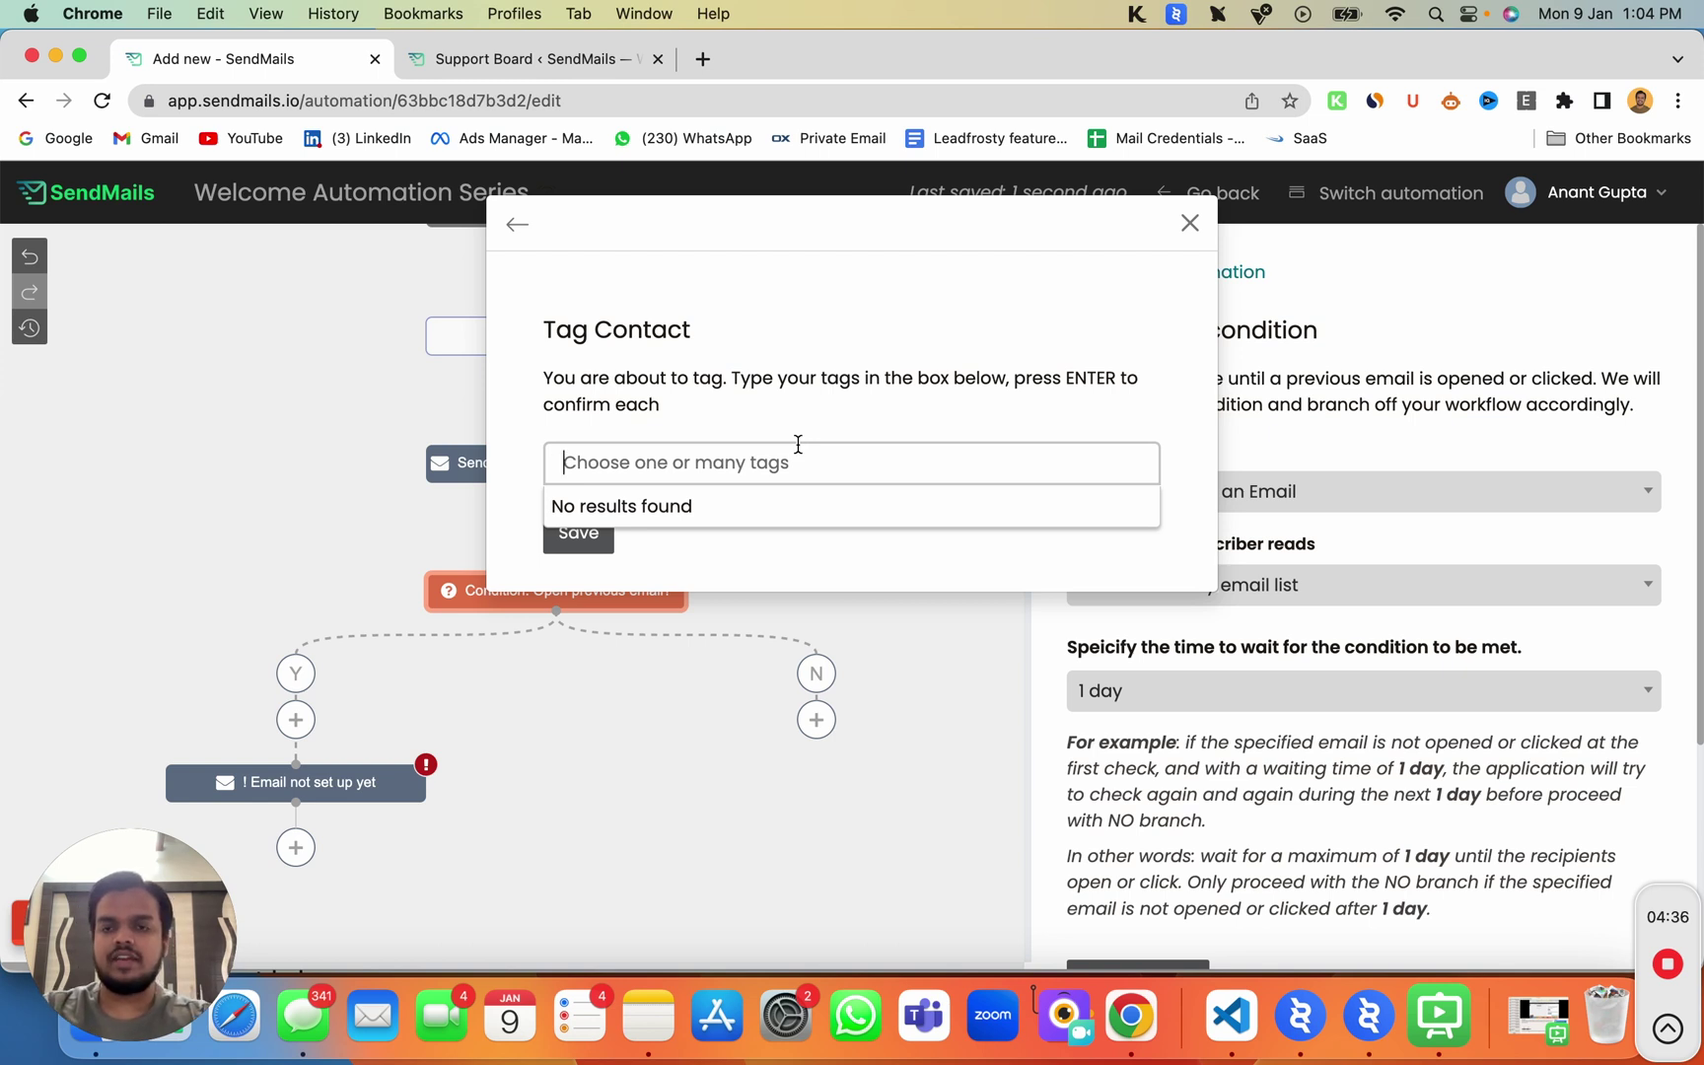
Step: Set the contact tag to 'Test tag', replacing the misspelled 'Test taf' chip, and save the step
{"action": "type", "text": "Test taf"}
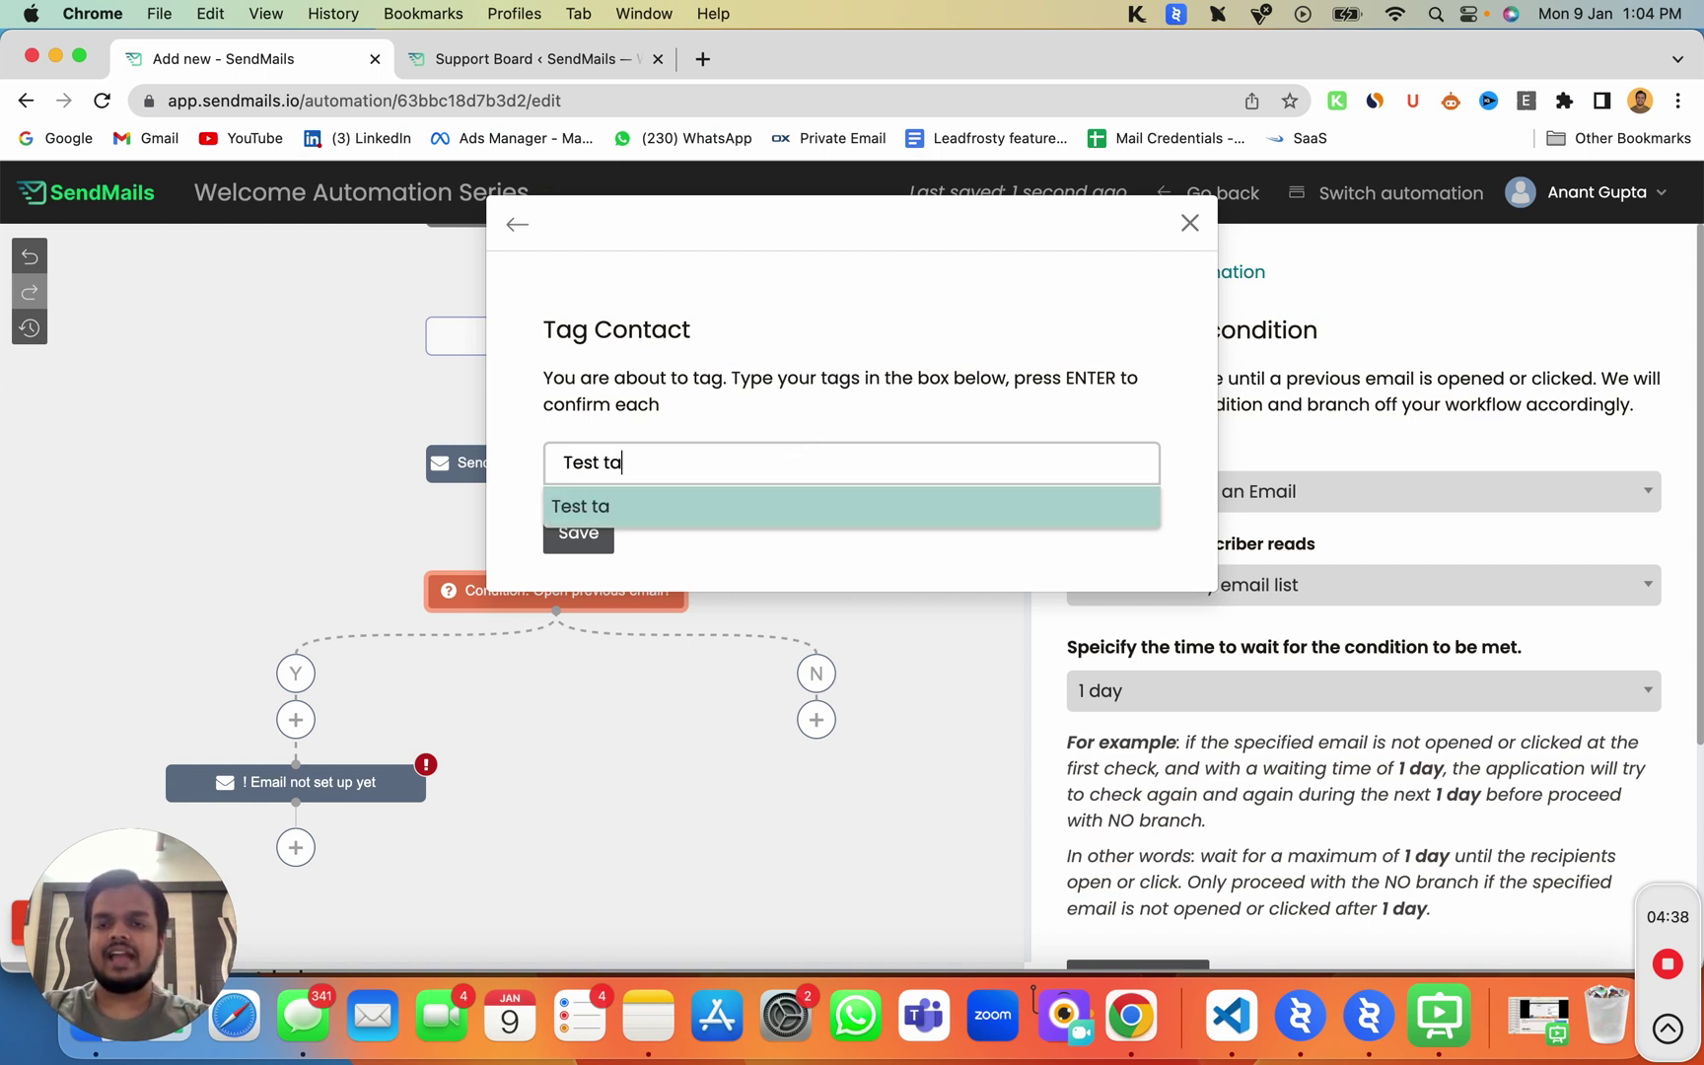
{"action": "key", "text": "Return"}
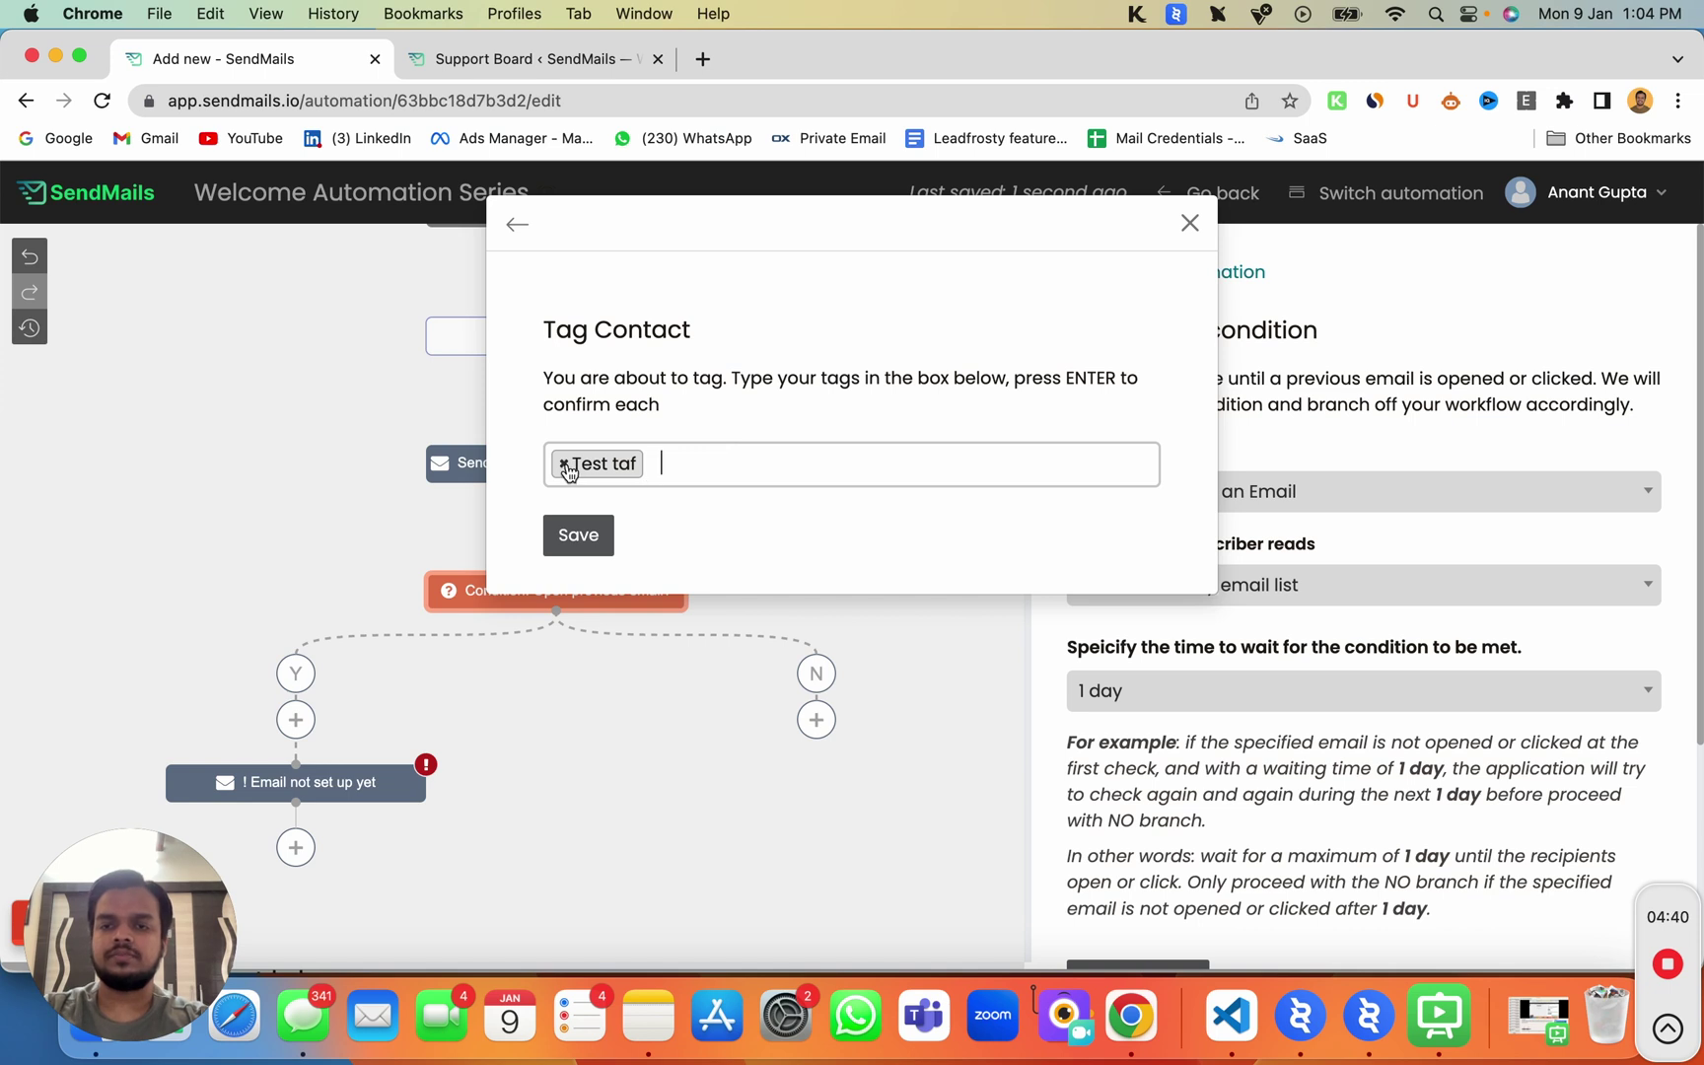
{"action": "left_click", "coordinate": [564, 463]}
{"action": "type", "text": "Tet"}
{"action": "key", "text": "BackSpace"}
{"action": "type", "text": "st tag"}
{"action": "key", "text": "Return"}
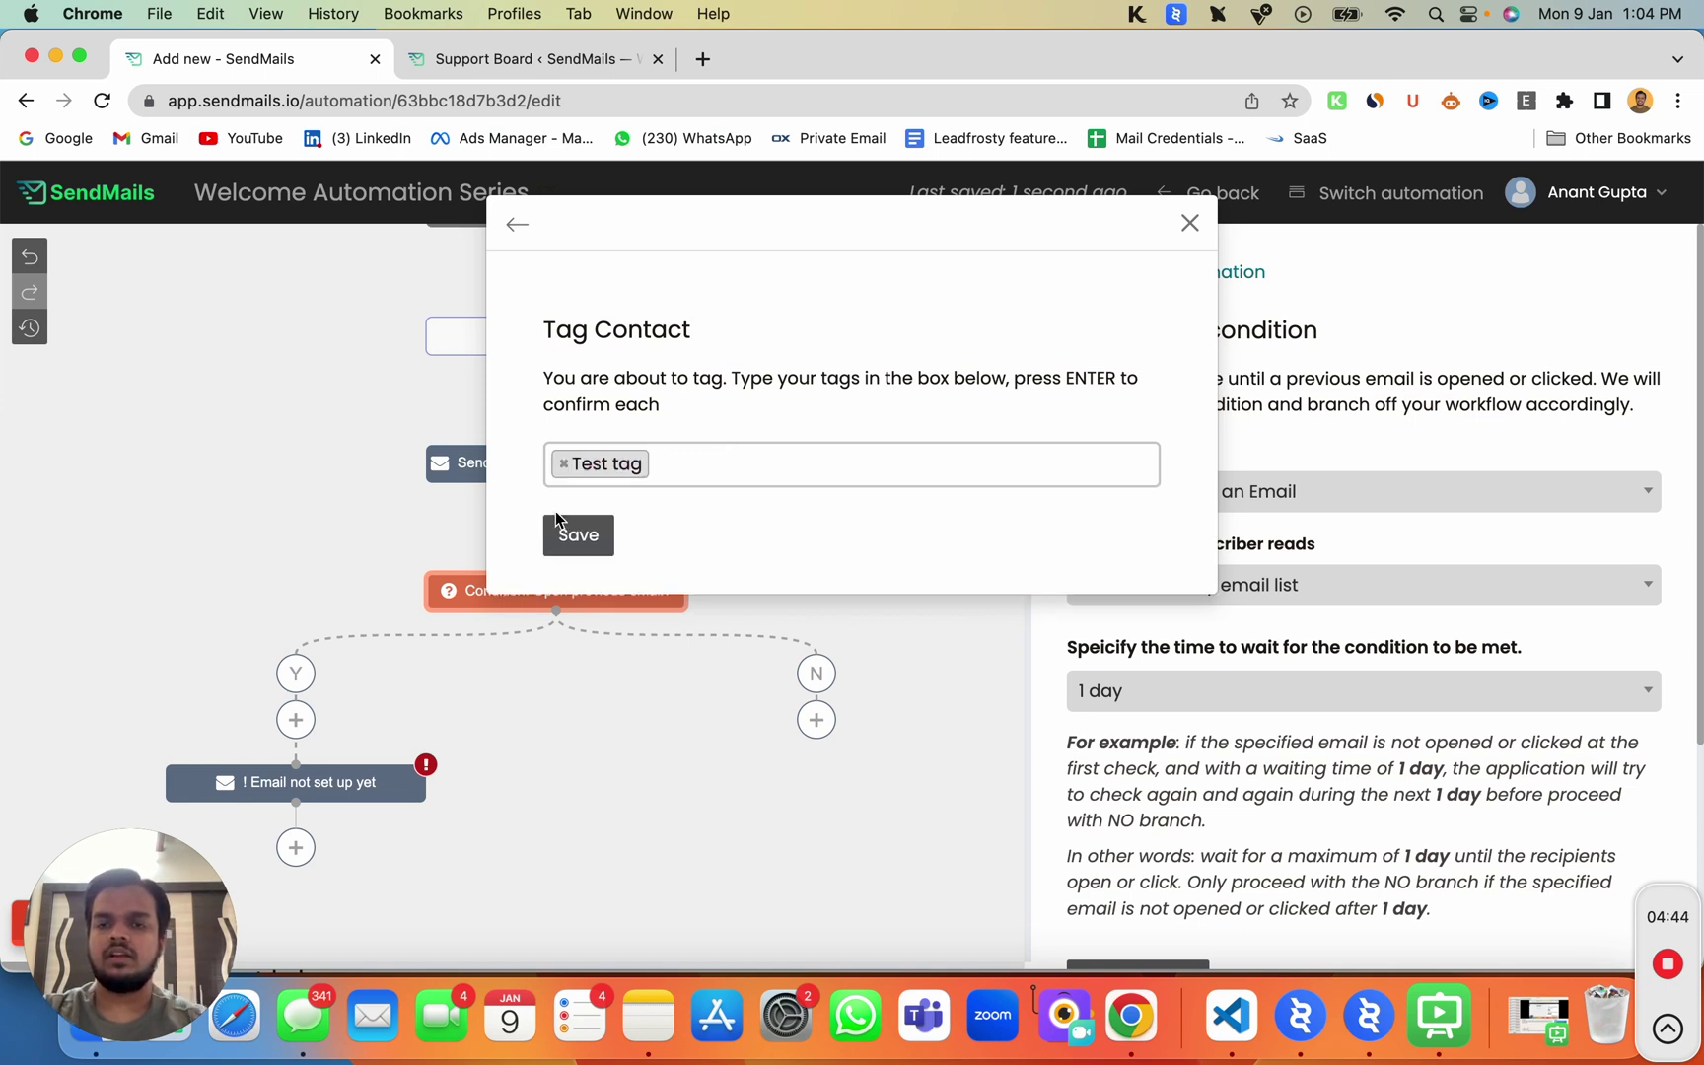
{"action": "left_click", "coordinate": [558, 533]}
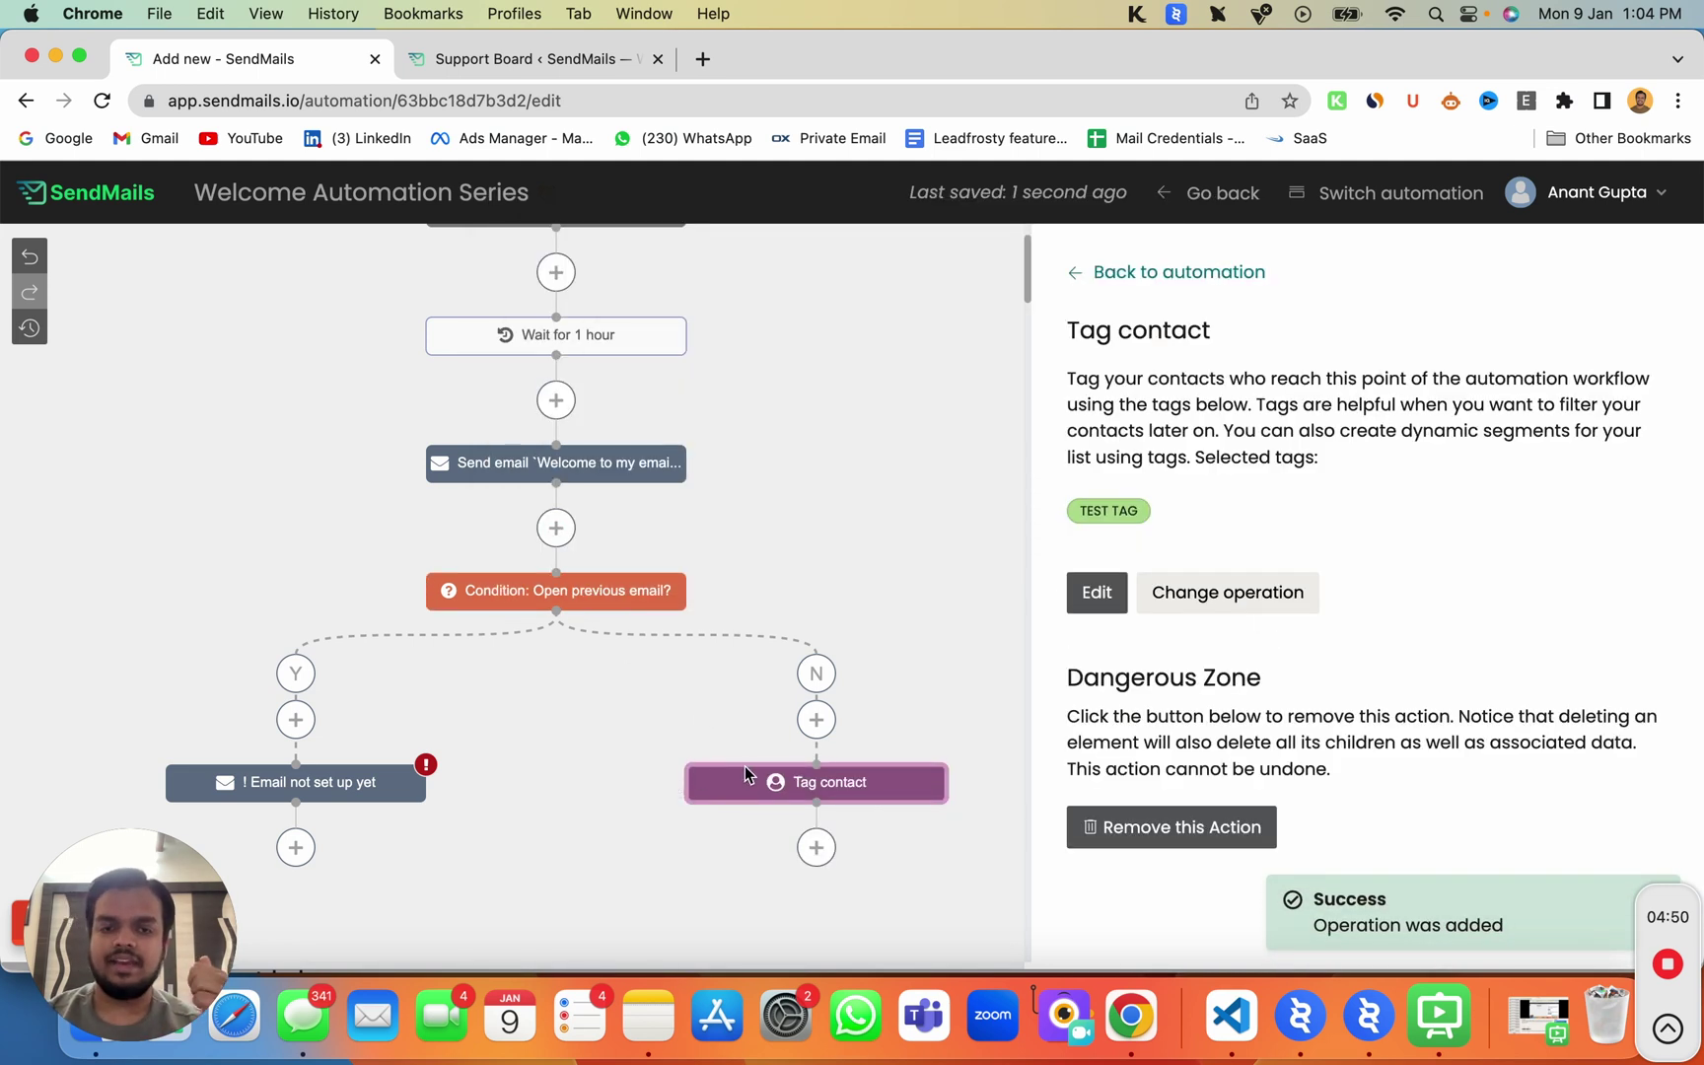
{"action": "left_click", "coordinate": [797, 786]}
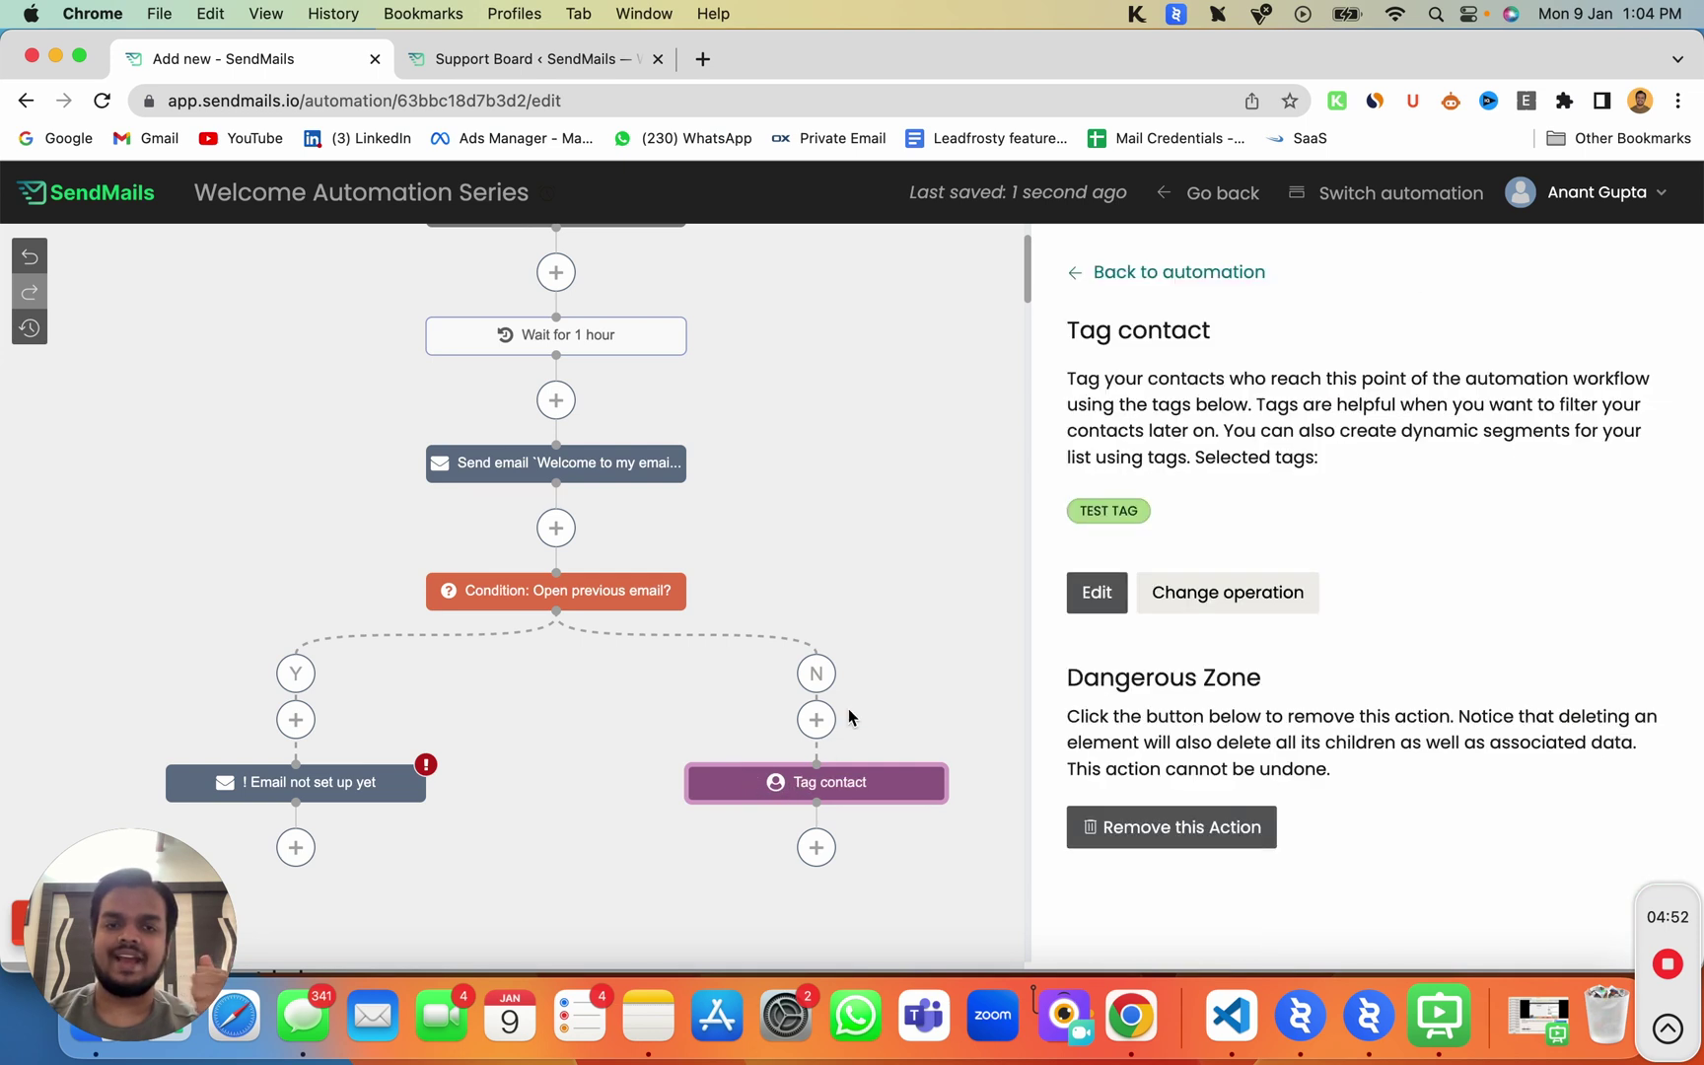
Step: Reopen the welcome Send email step and load its Email Content in the drag-and-drop builder
{"action": "left_click", "coordinate": [816, 846]}
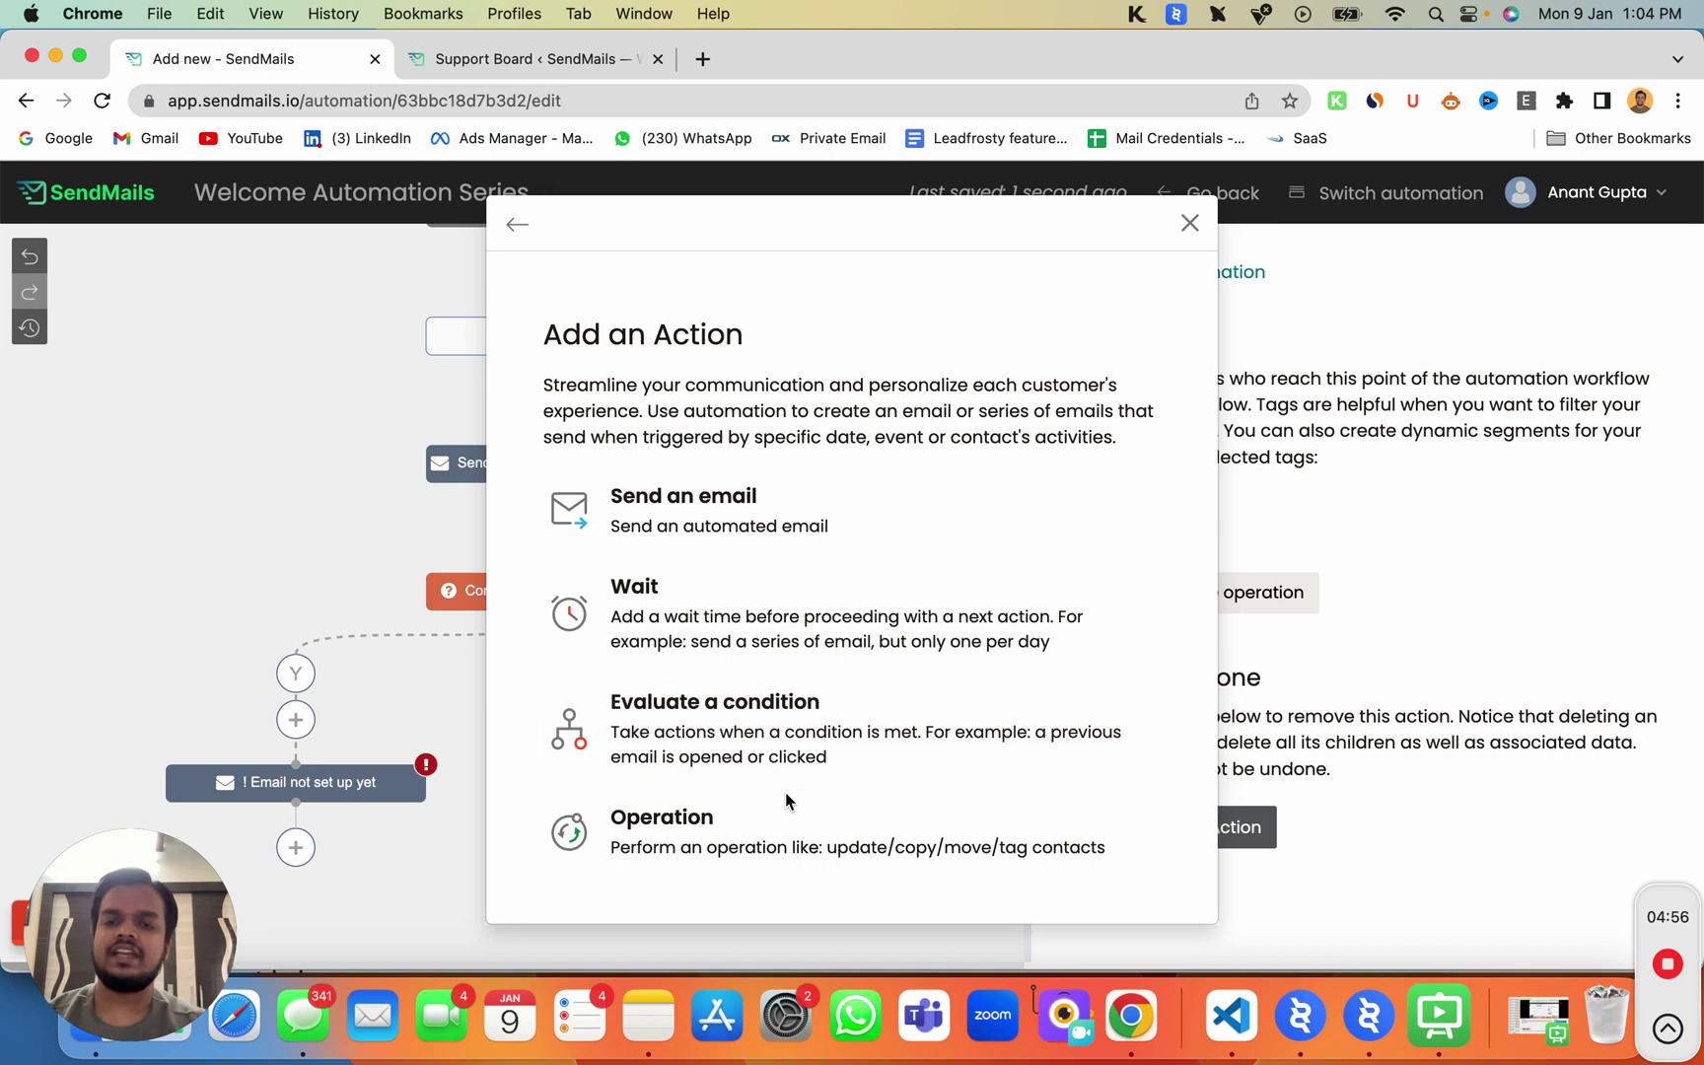
{"action": "left_click", "coordinate": [1190, 224]}
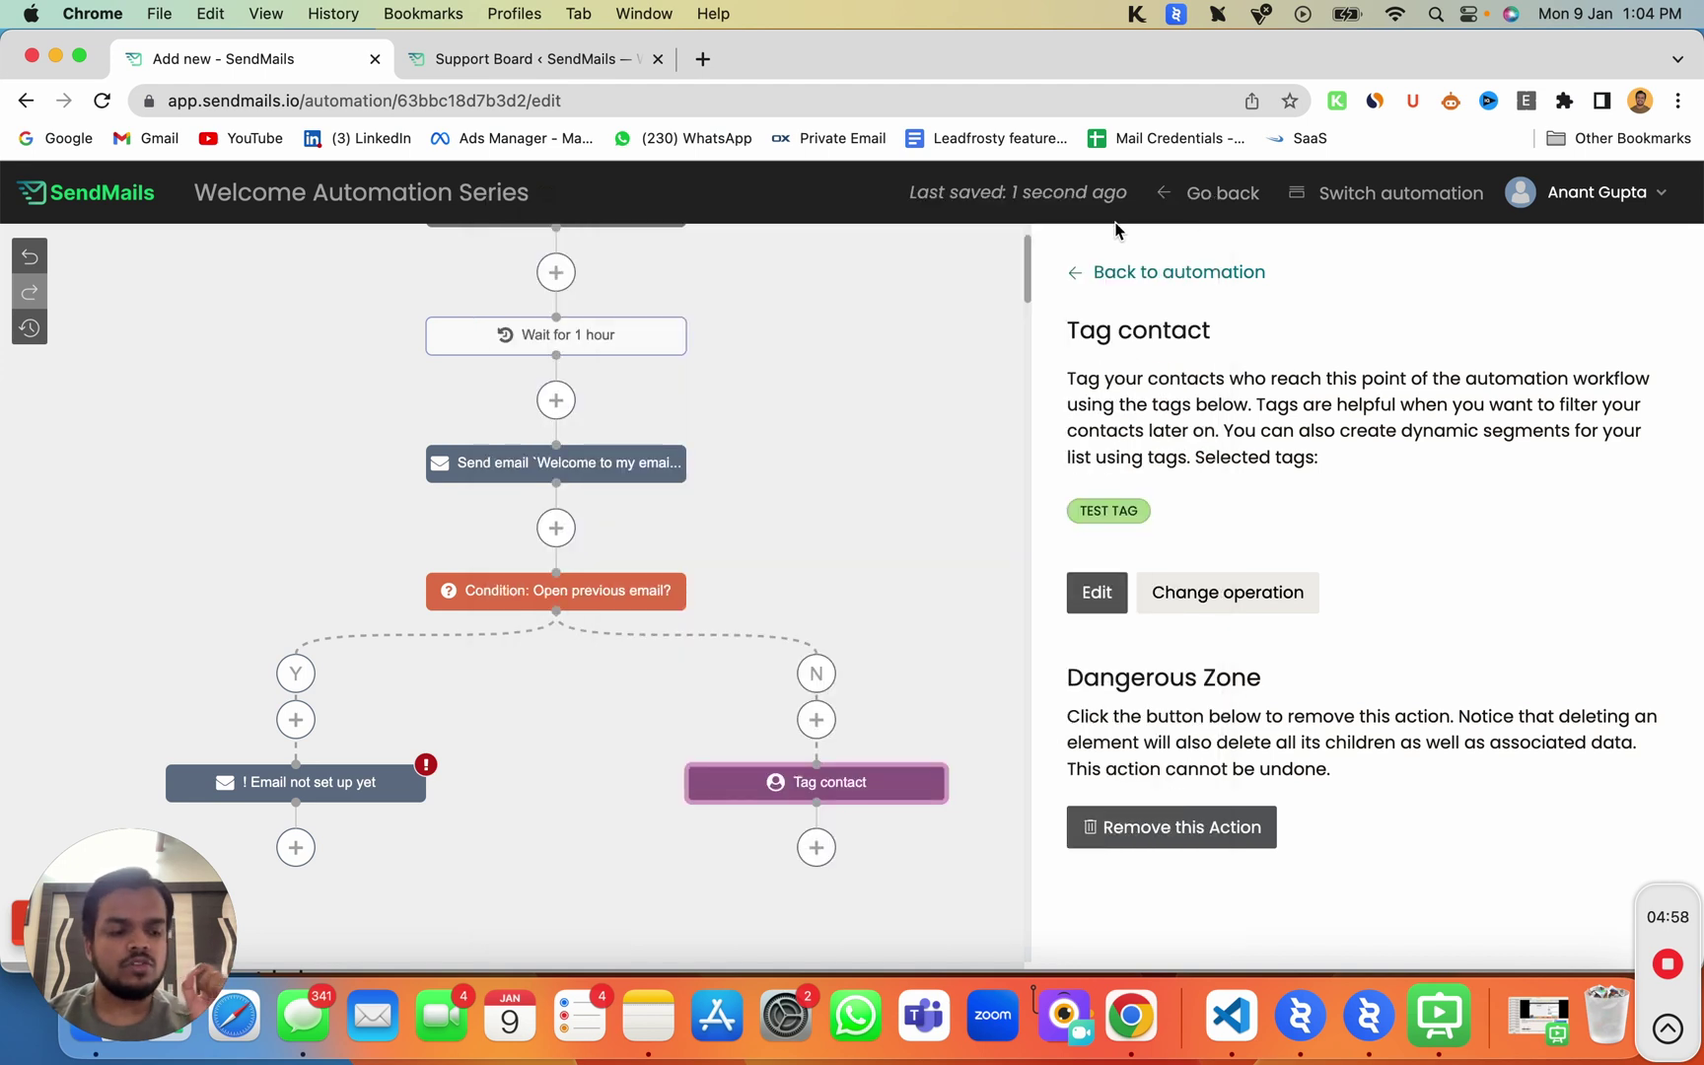
{"action": "left_click", "coordinate": [580, 466]}
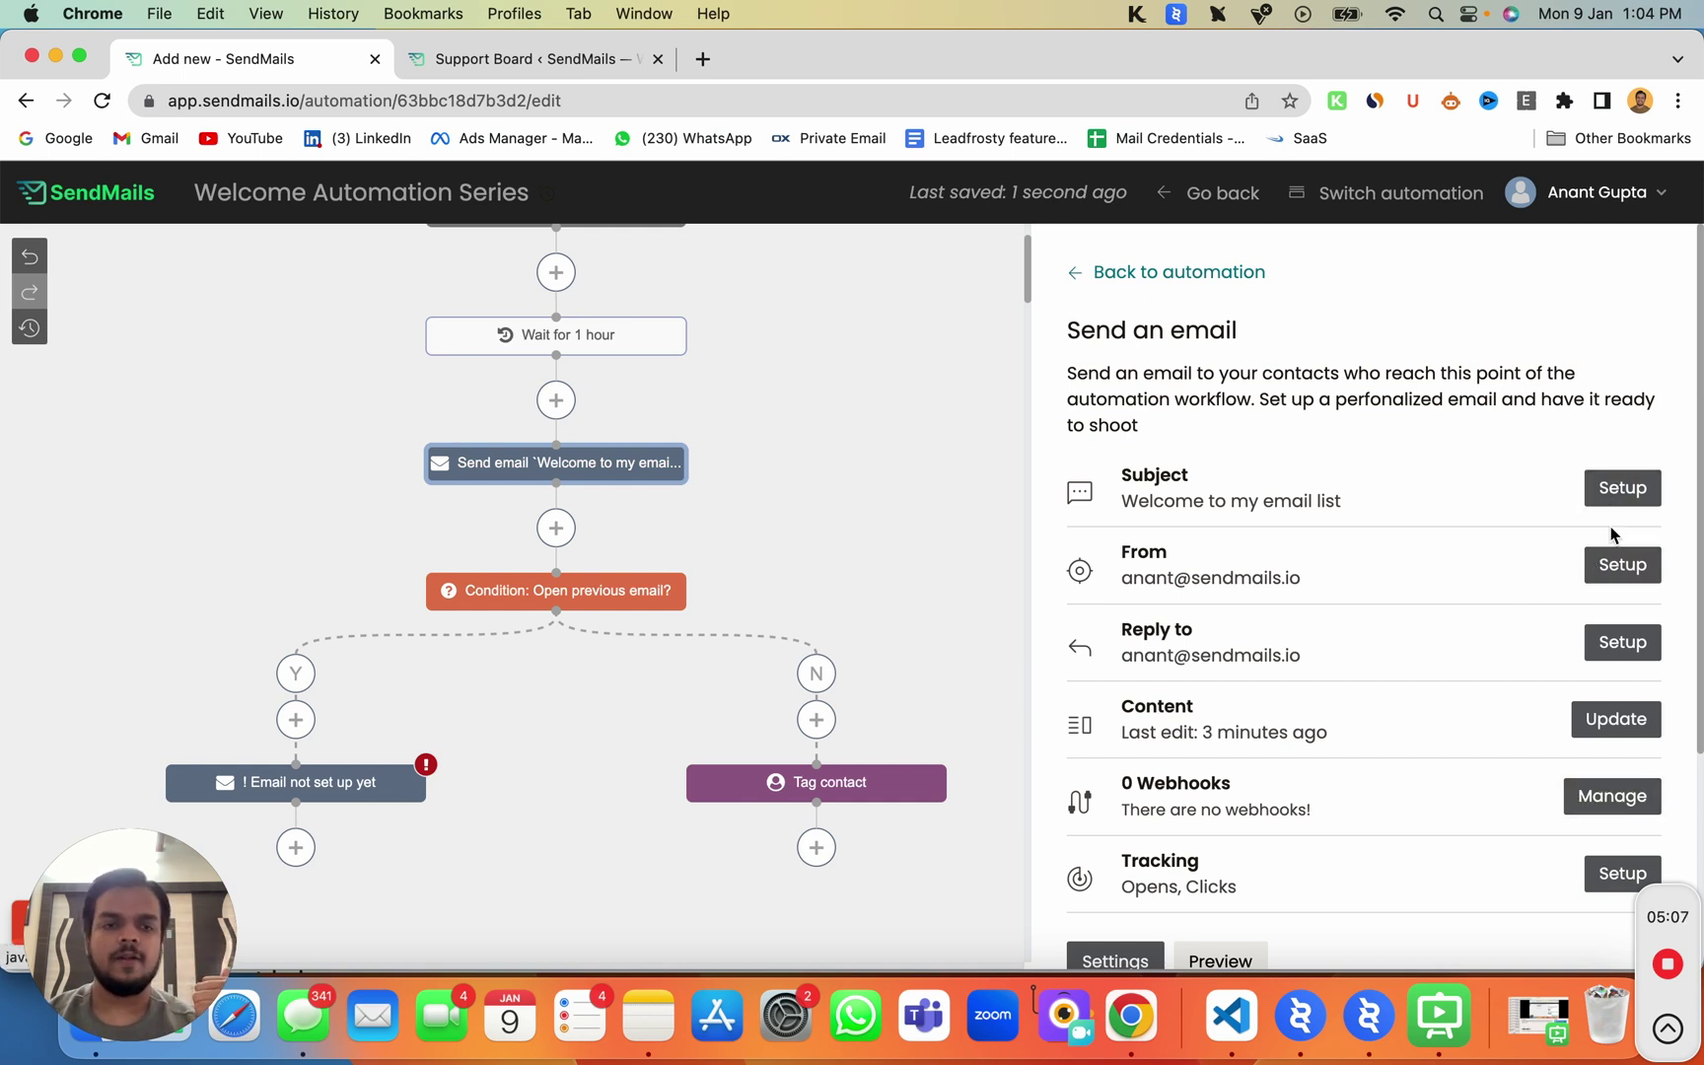
{"action": "left_click", "coordinate": [1608, 490]}
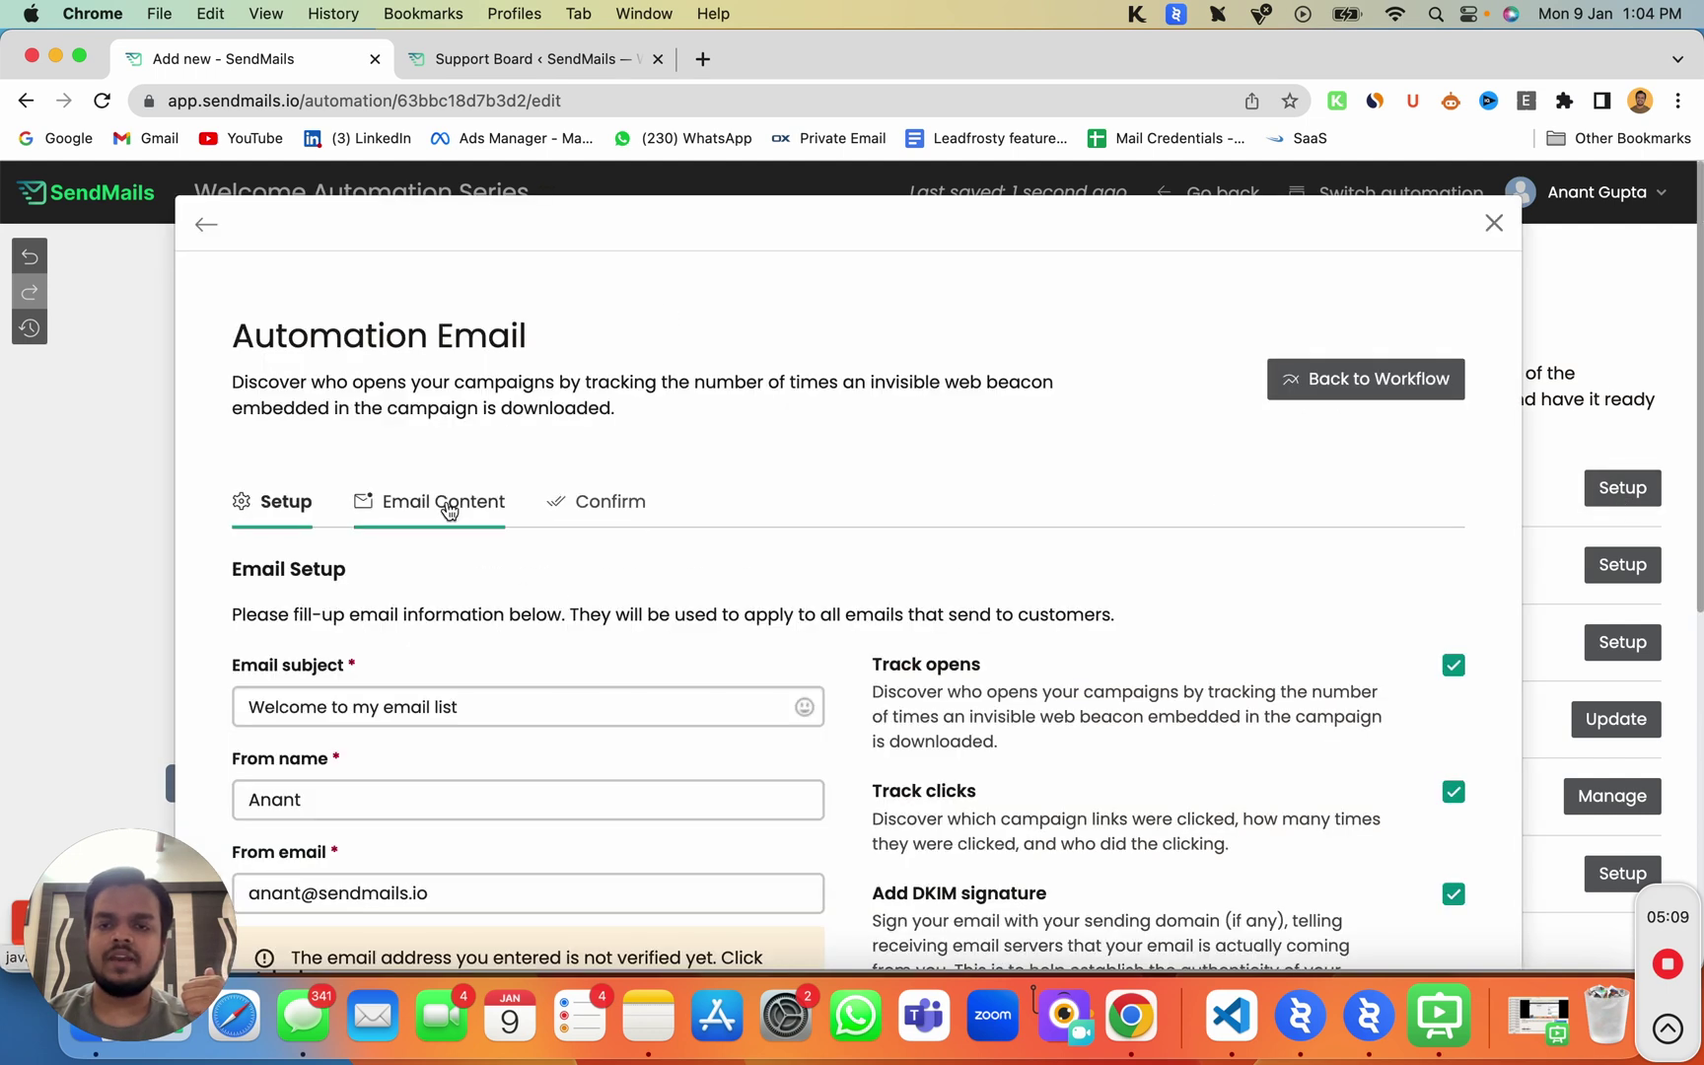
{"action": "left_click", "coordinate": [449, 505]}
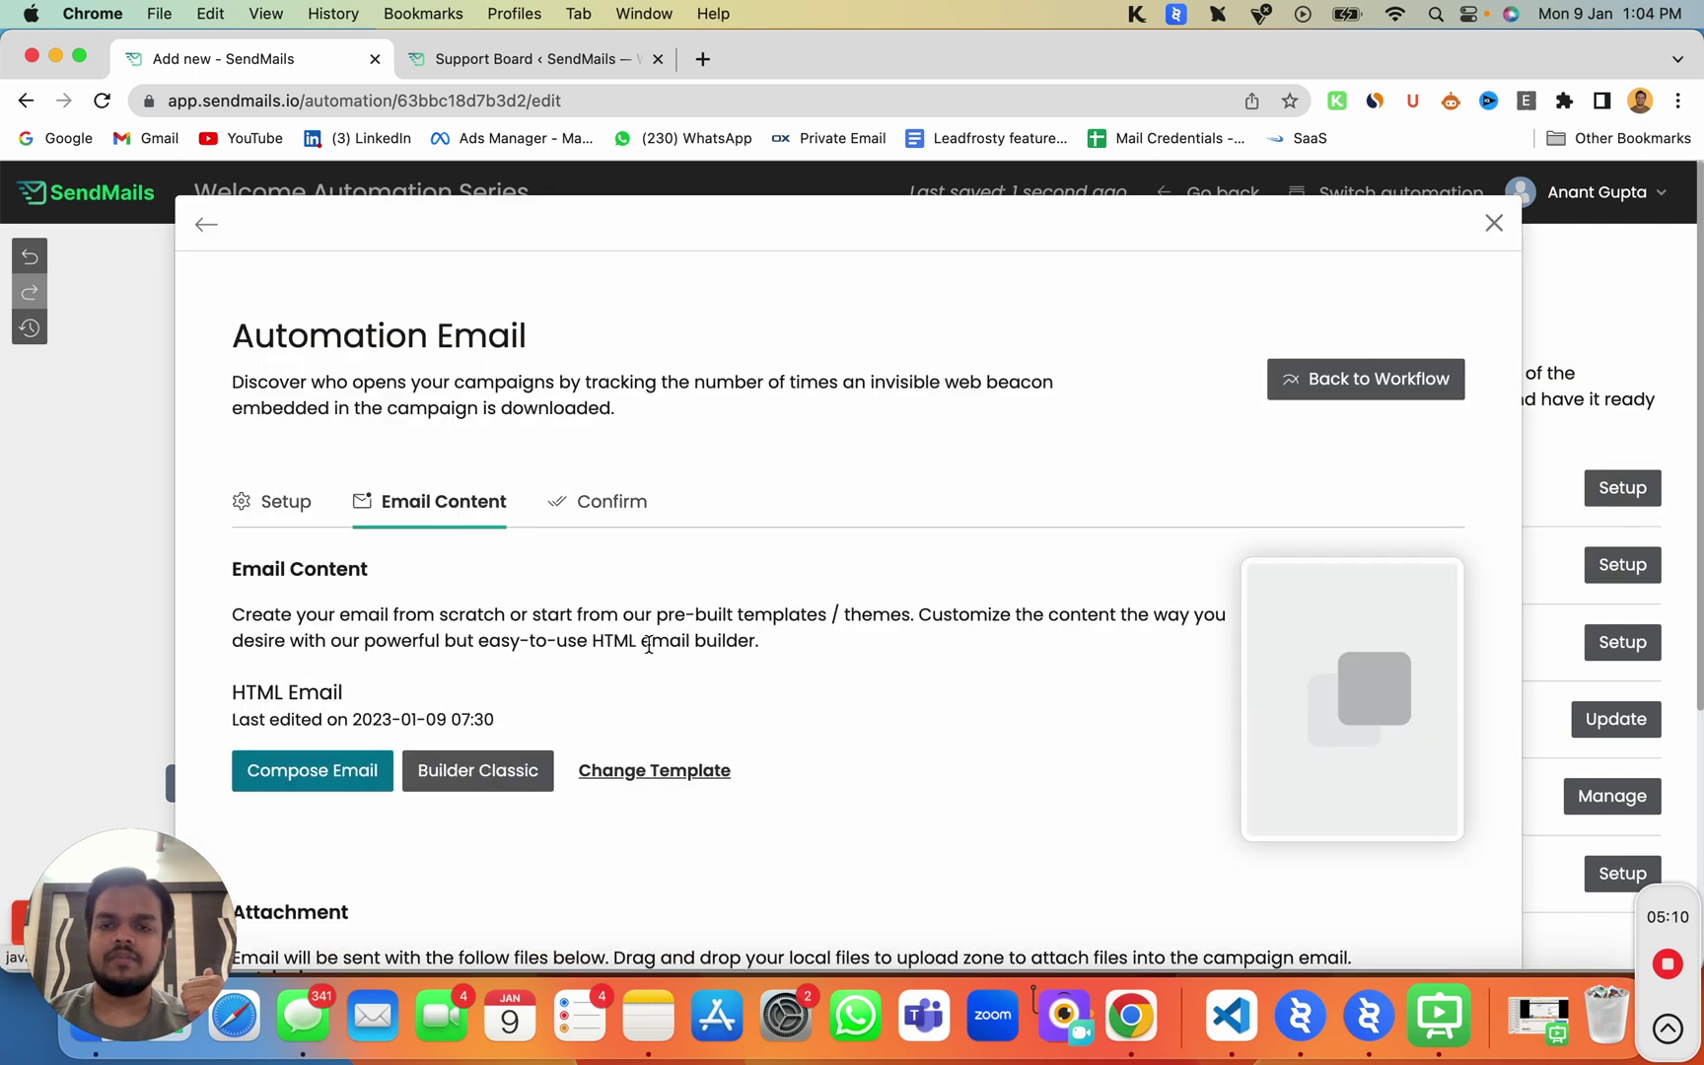
{"action": "left_click", "coordinate": [363, 782]}
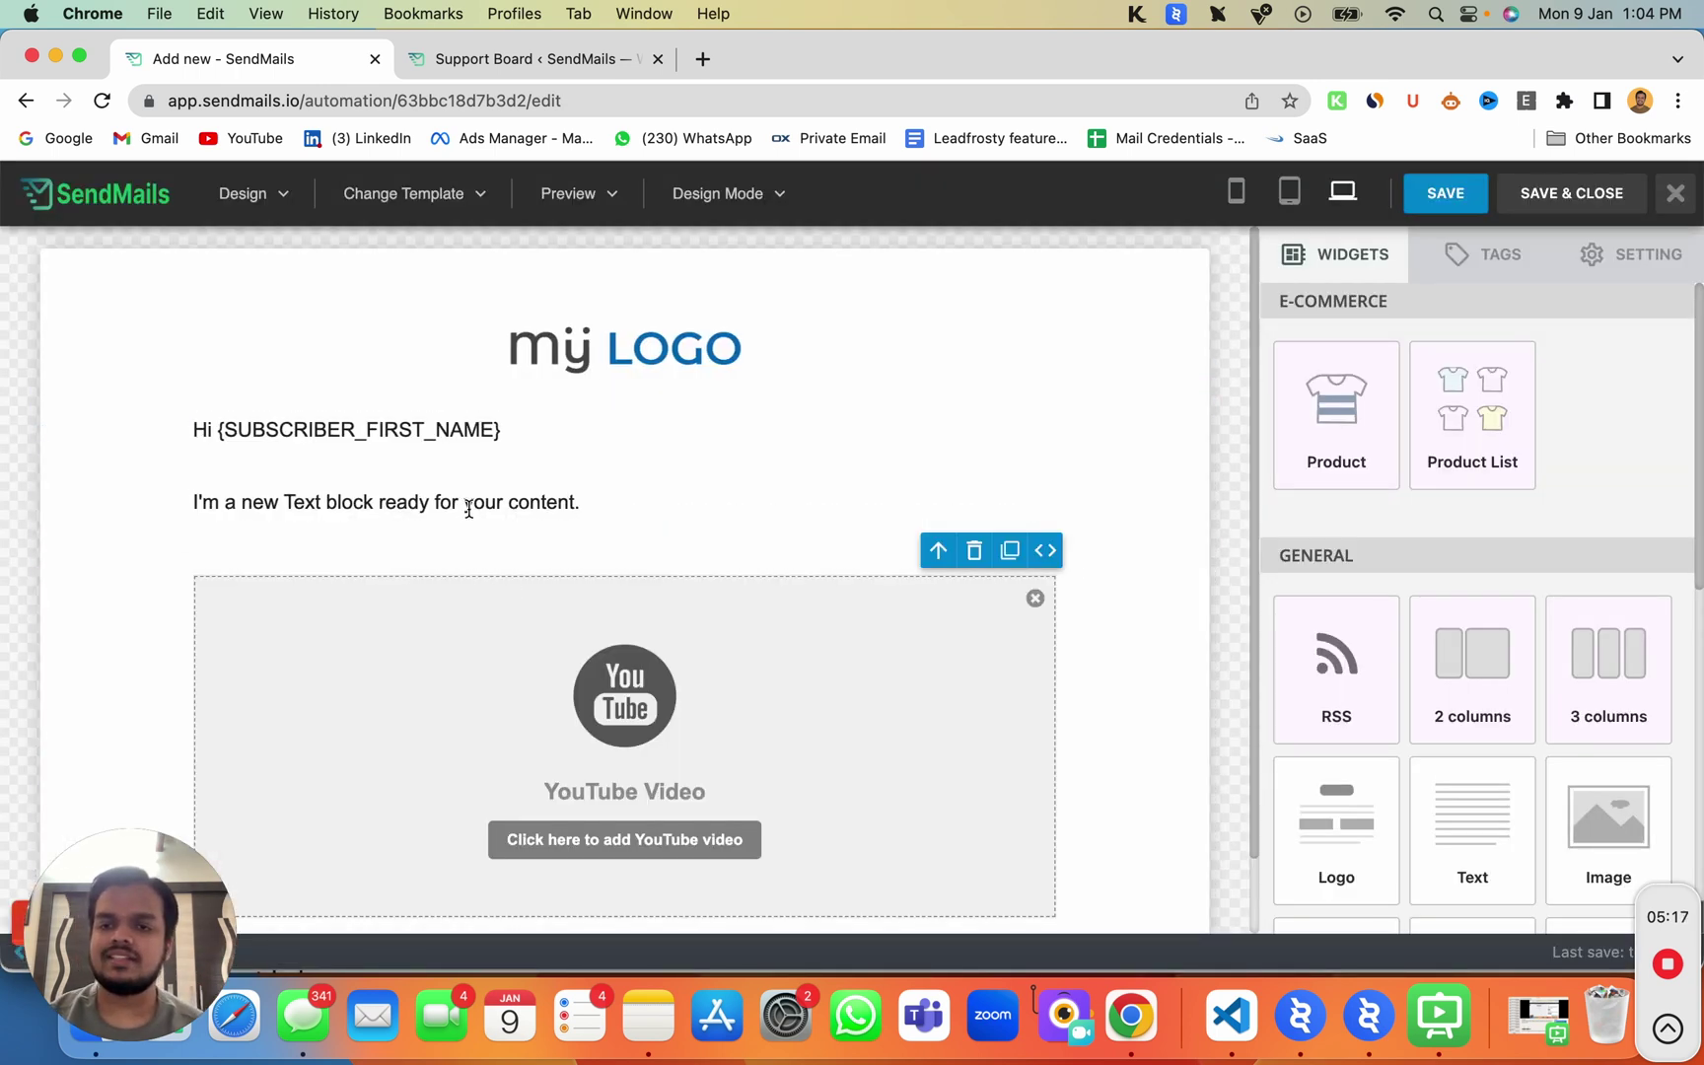
{"action": "triple_click", "coordinate": [469, 508]}
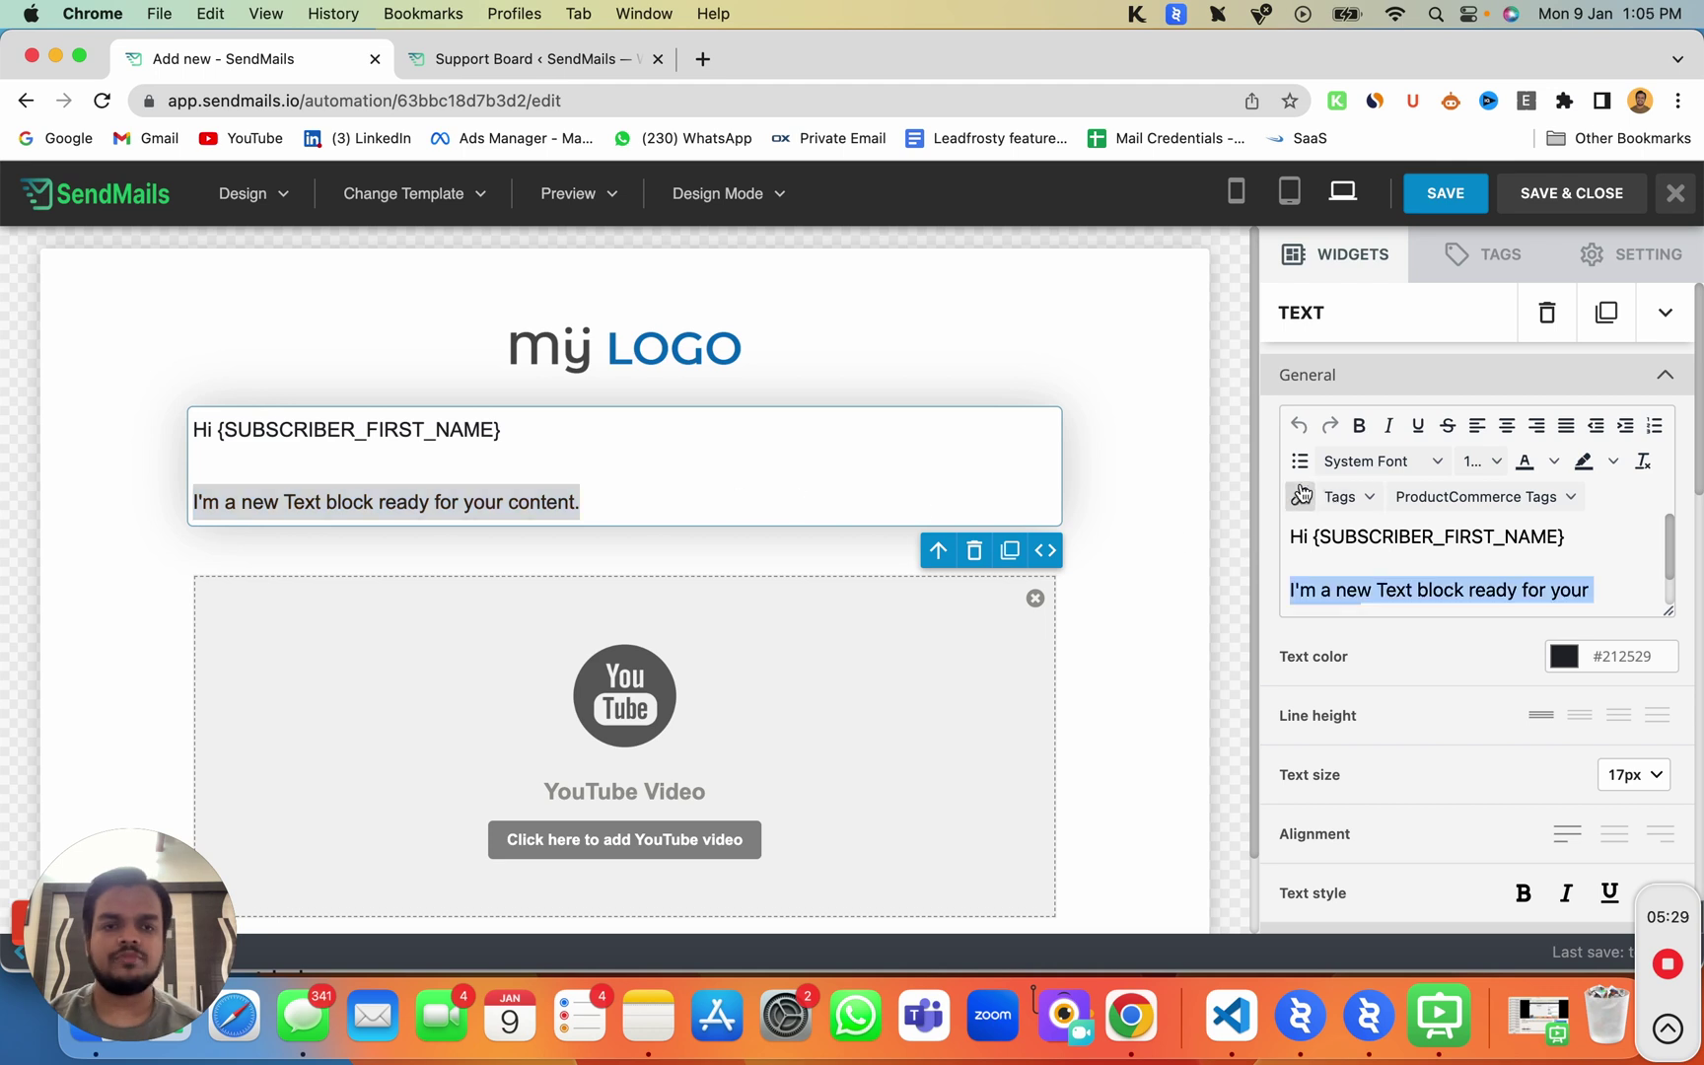
{"action": "left_click", "coordinate": [1301, 496]}
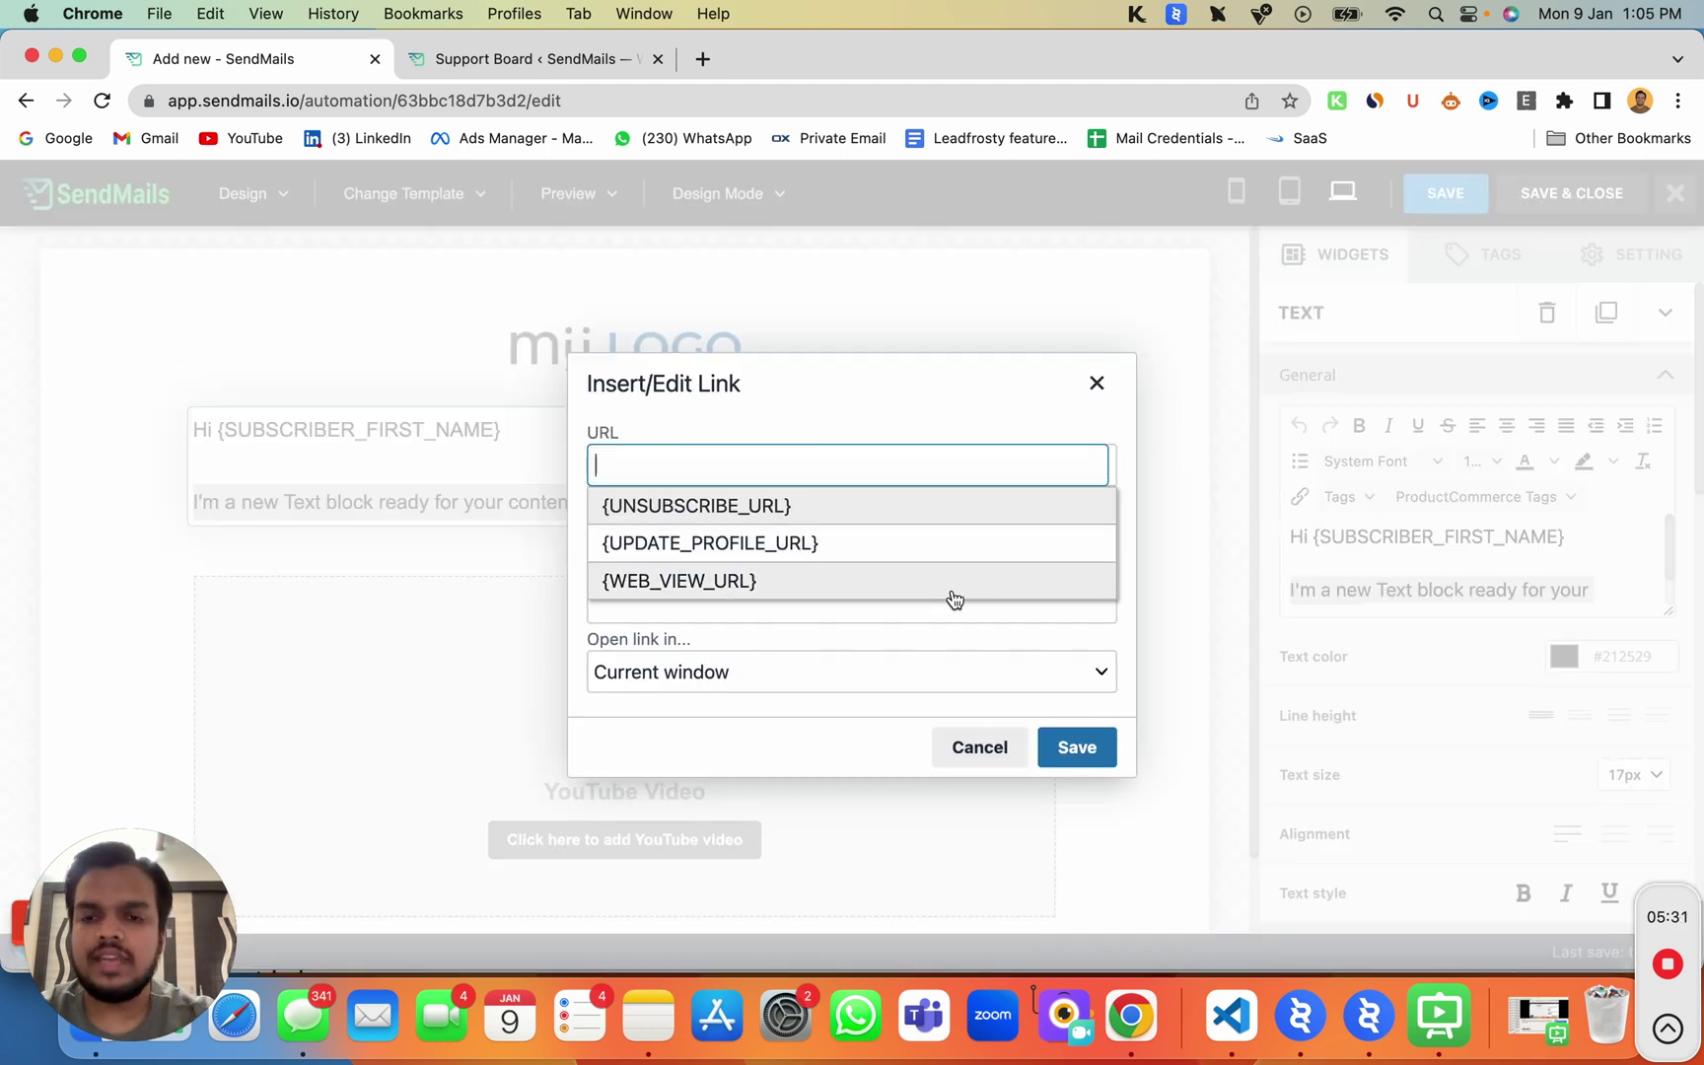
{"action": "type", "text": "https://sendmails.io"}
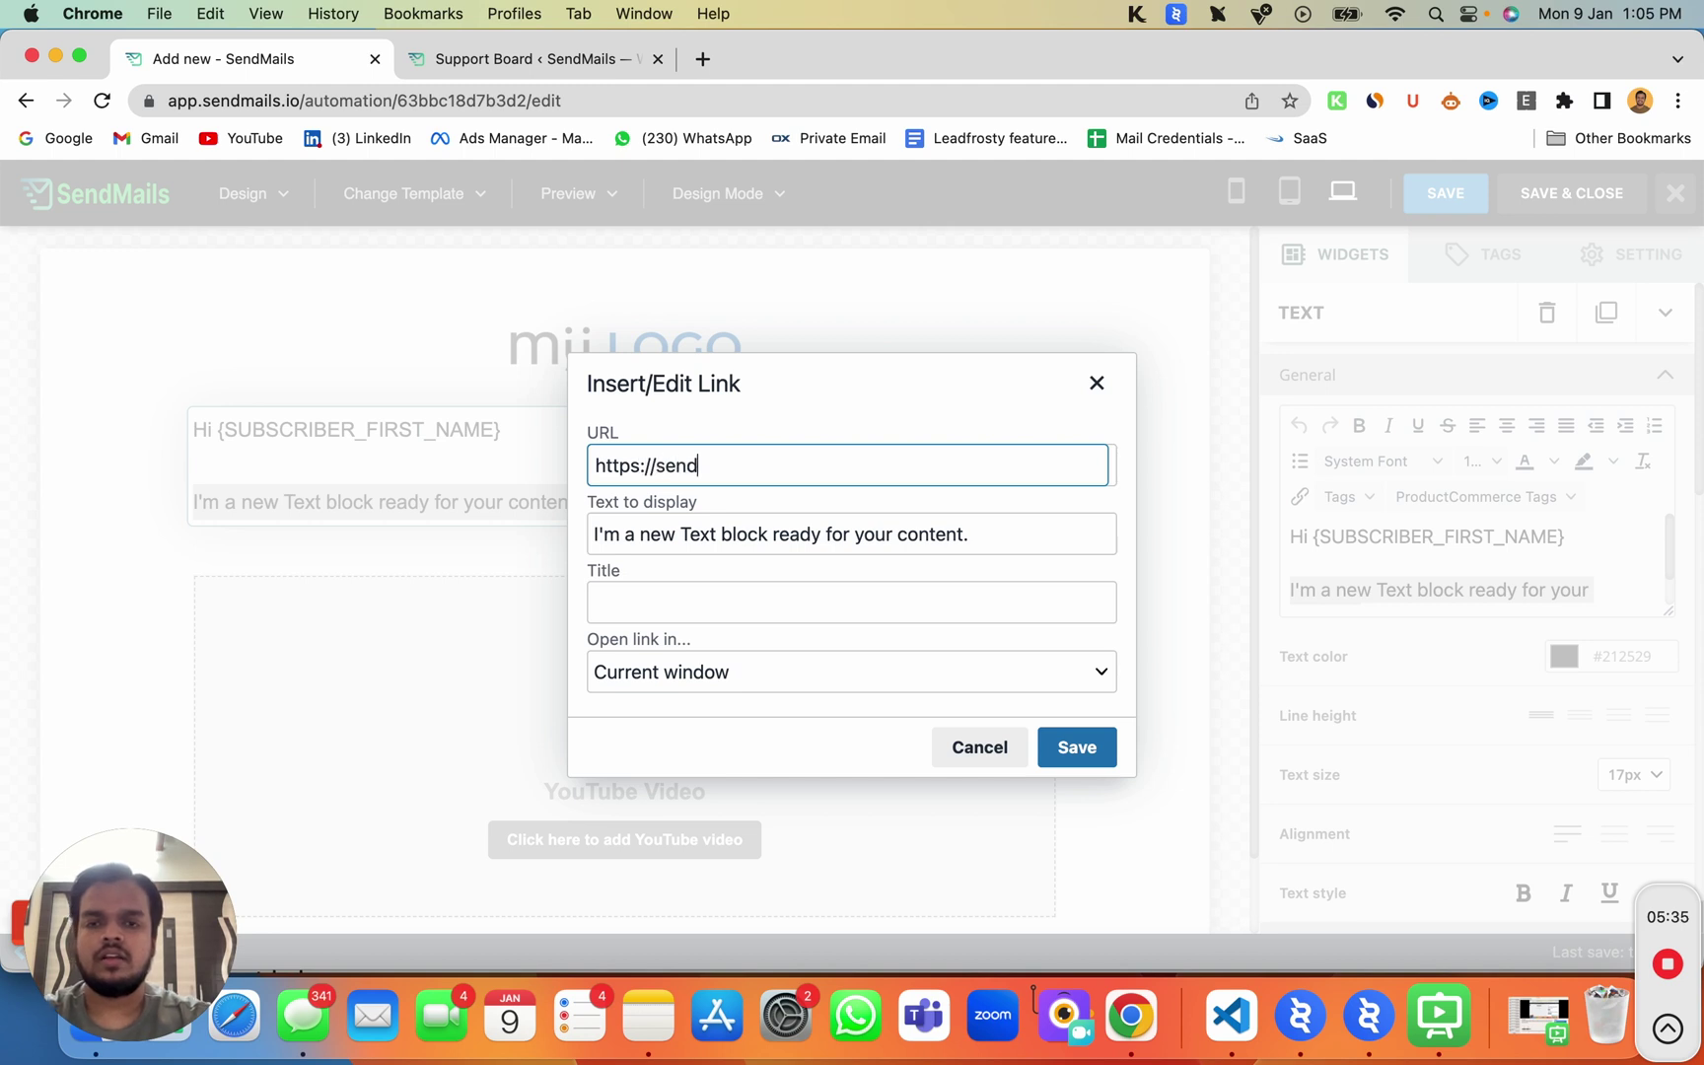
{"action": "left_click", "coordinate": [1075, 747]}
{"action": "left_click", "coordinate": [1569, 195]}
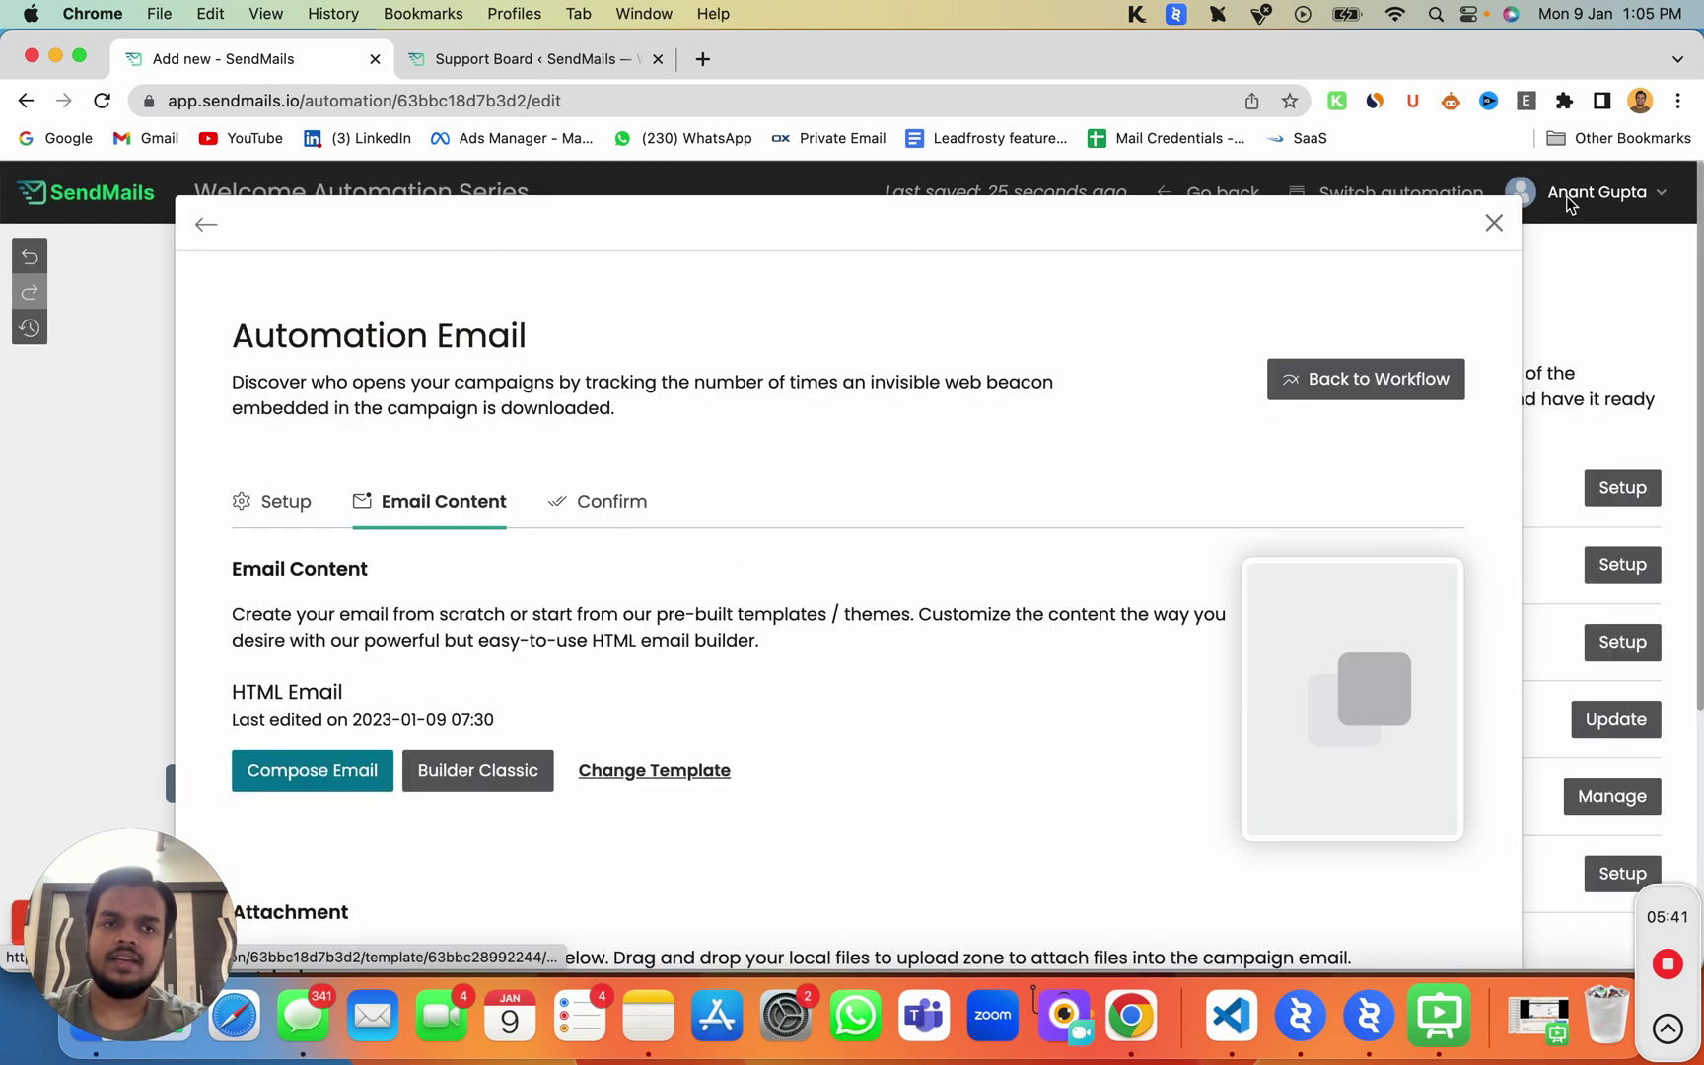
{"action": "left_click", "coordinate": [1494, 219]}
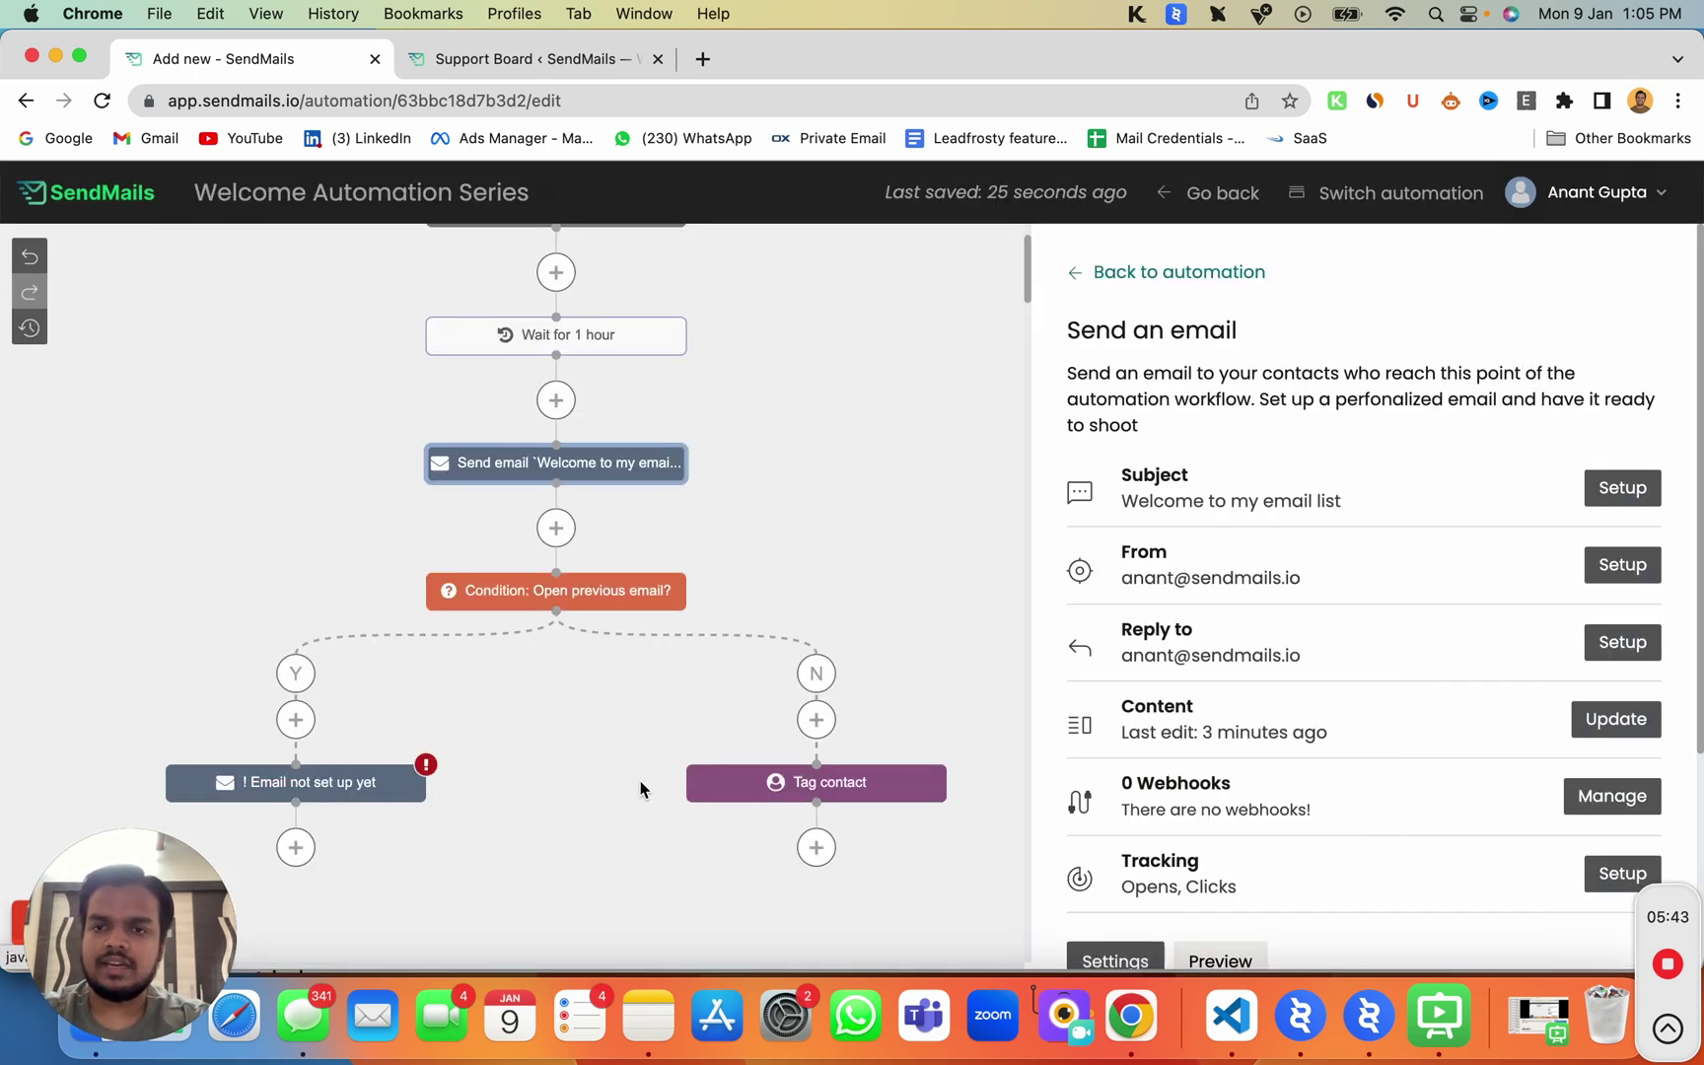
{"action": "scroll", "coordinate": [641, 808], "scroll_direction": "down", "scroll_amount": 3}
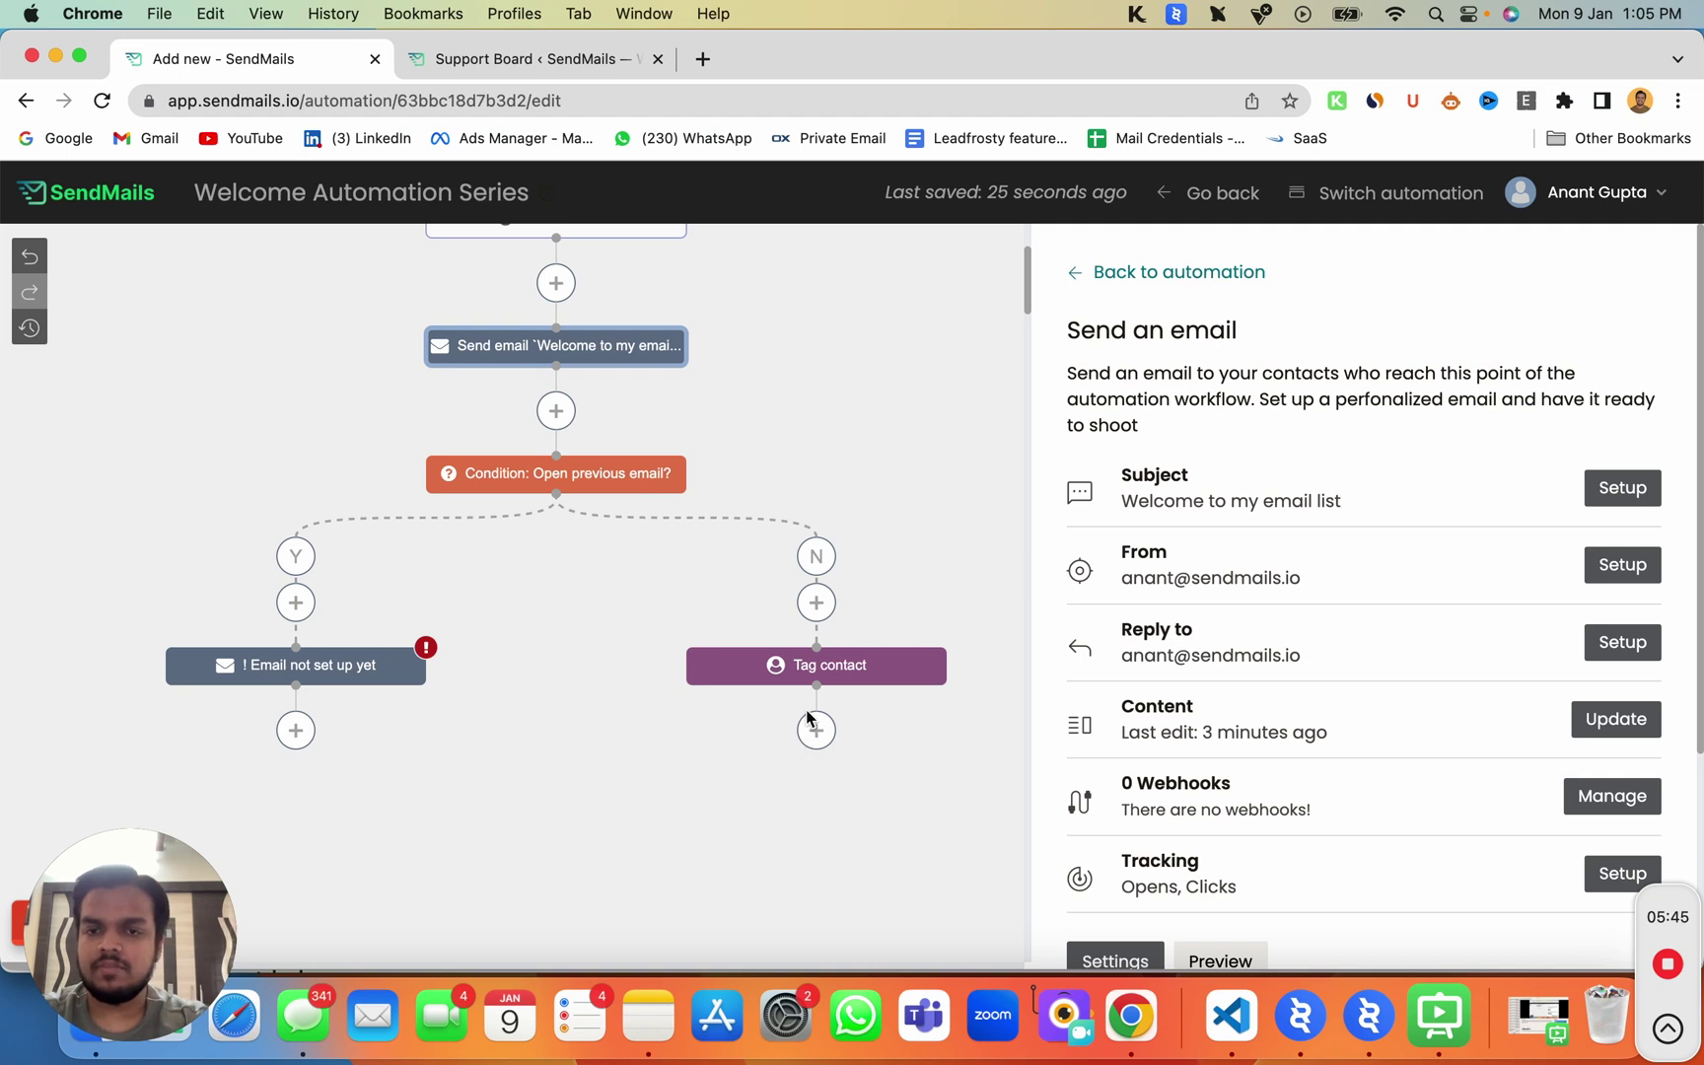
{"action": "left_click", "coordinate": [813, 671]}
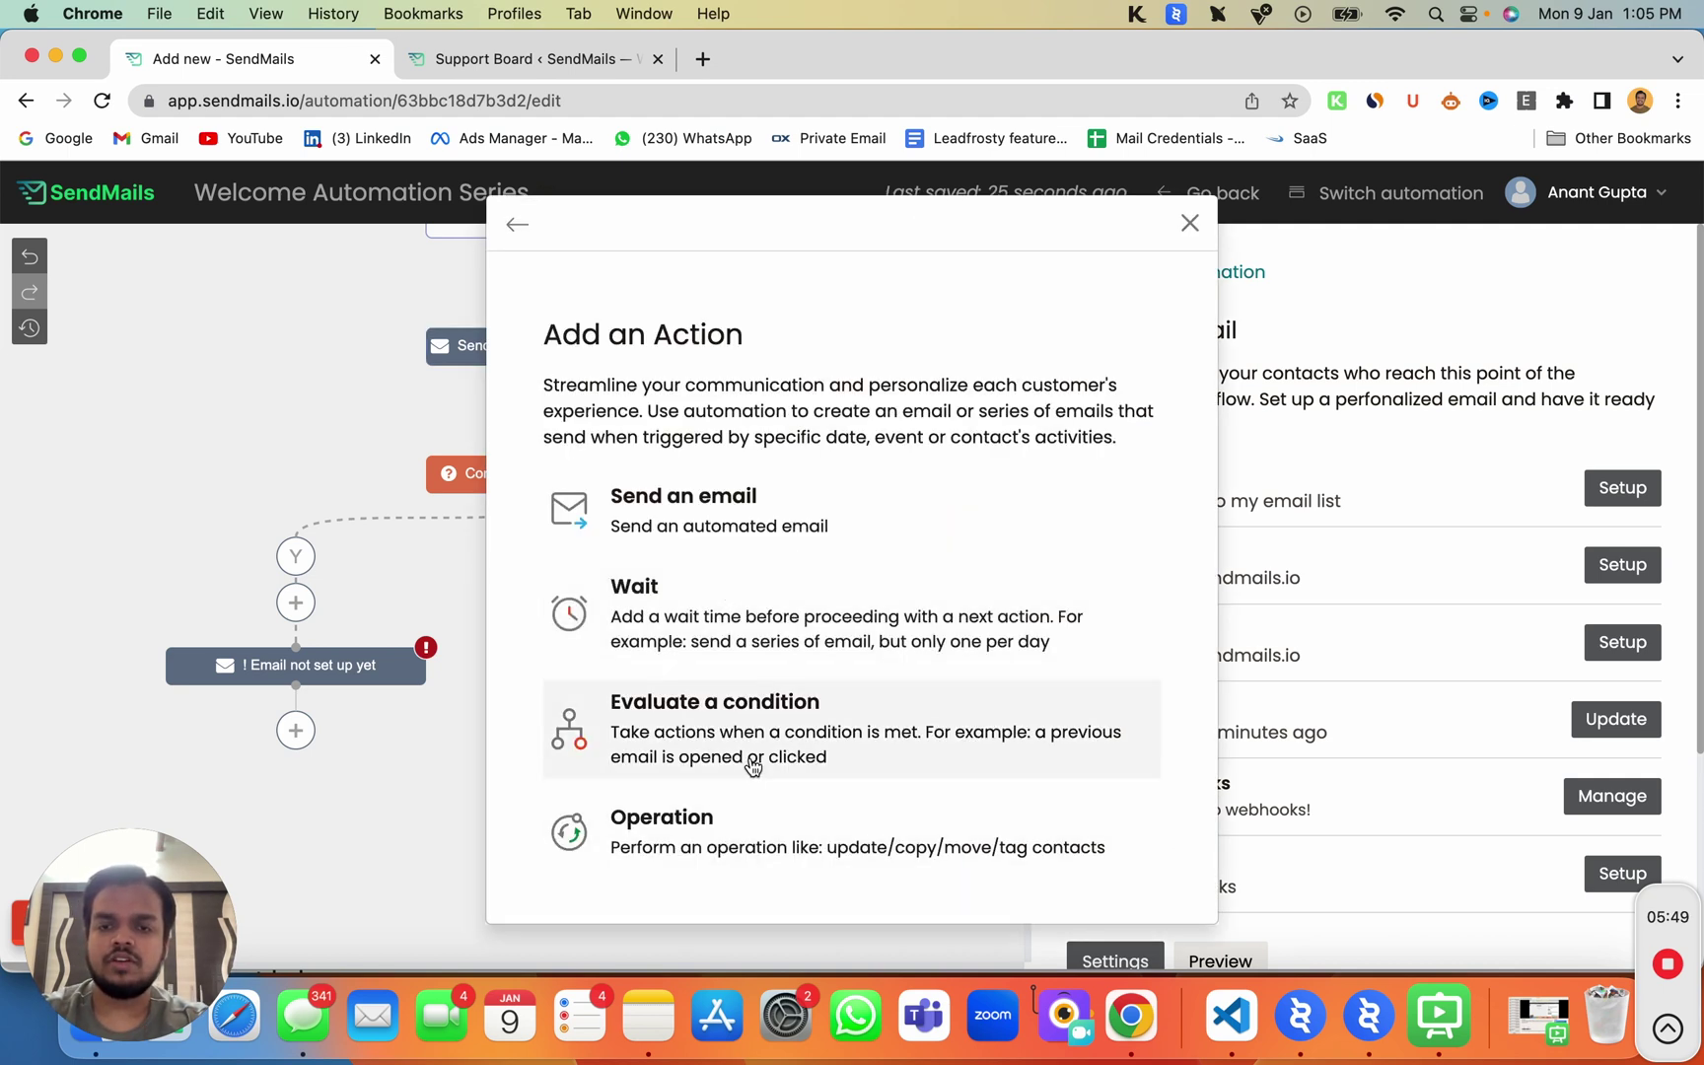
{"action": "left_click", "coordinate": [753, 766]}
{"action": "left_click", "coordinate": [697, 500]}
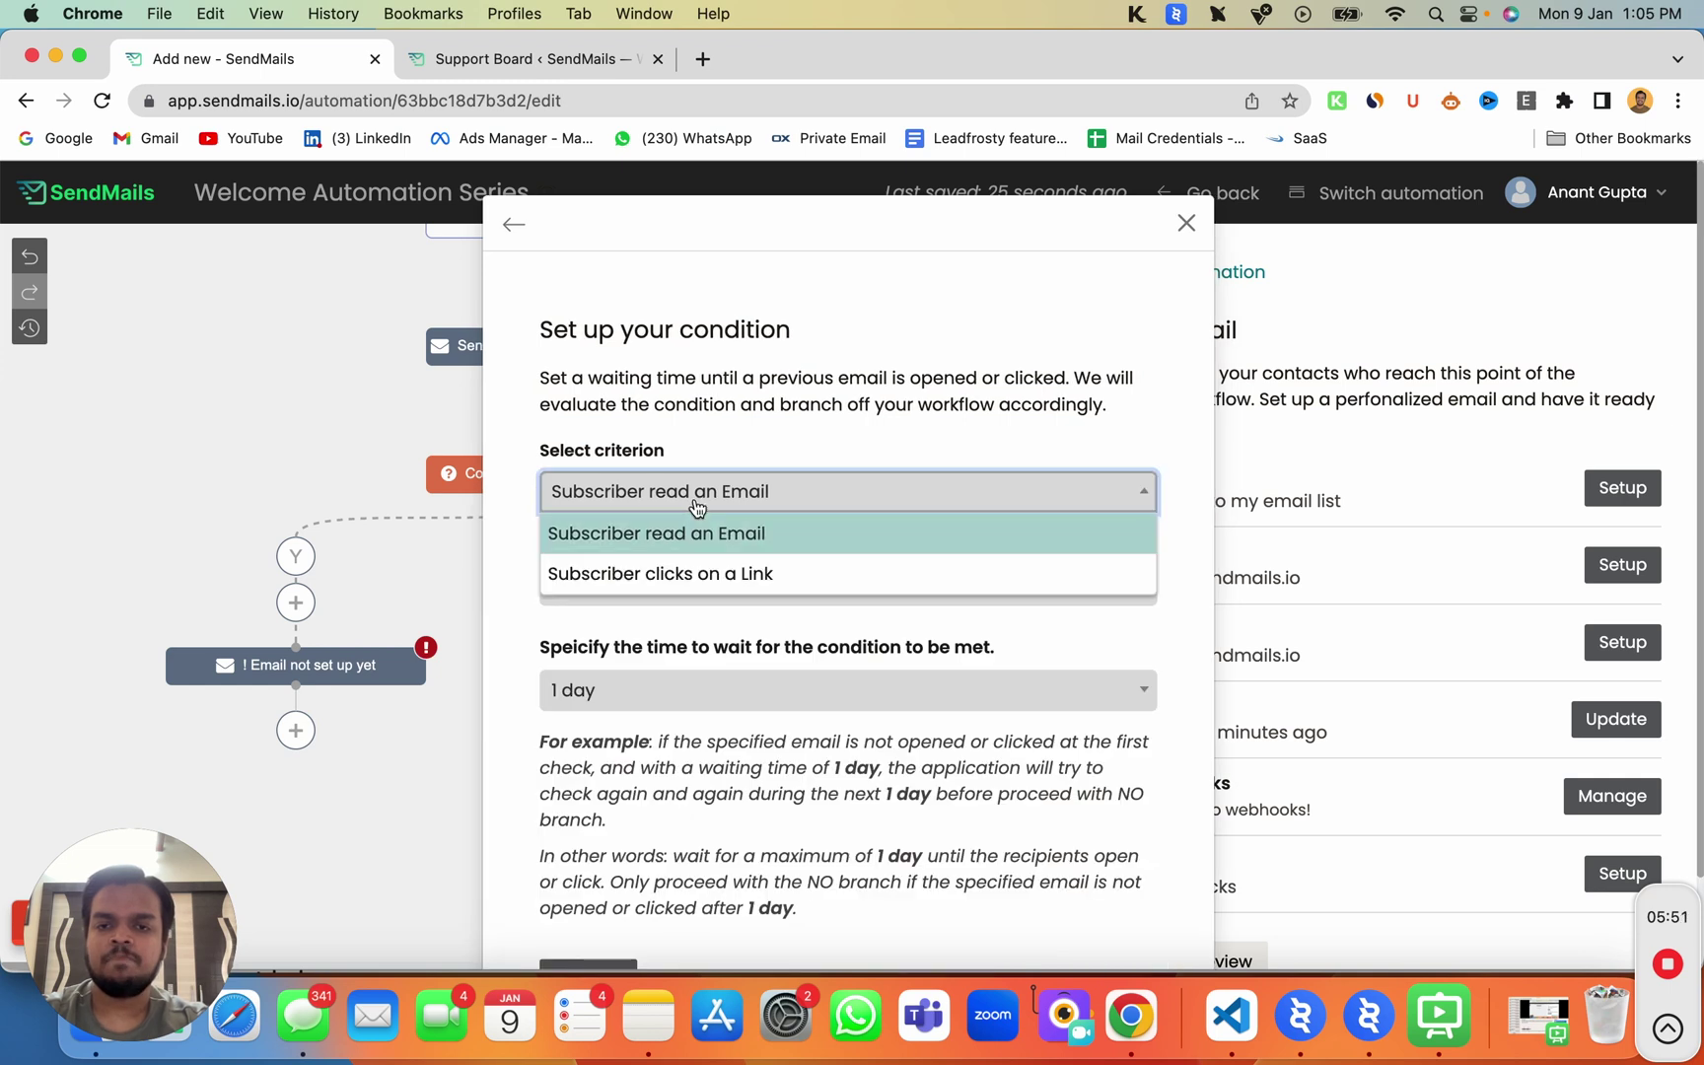
{"action": "left_click", "coordinate": [686, 579]}
{"action": "left_click", "coordinate": [690, 586]}
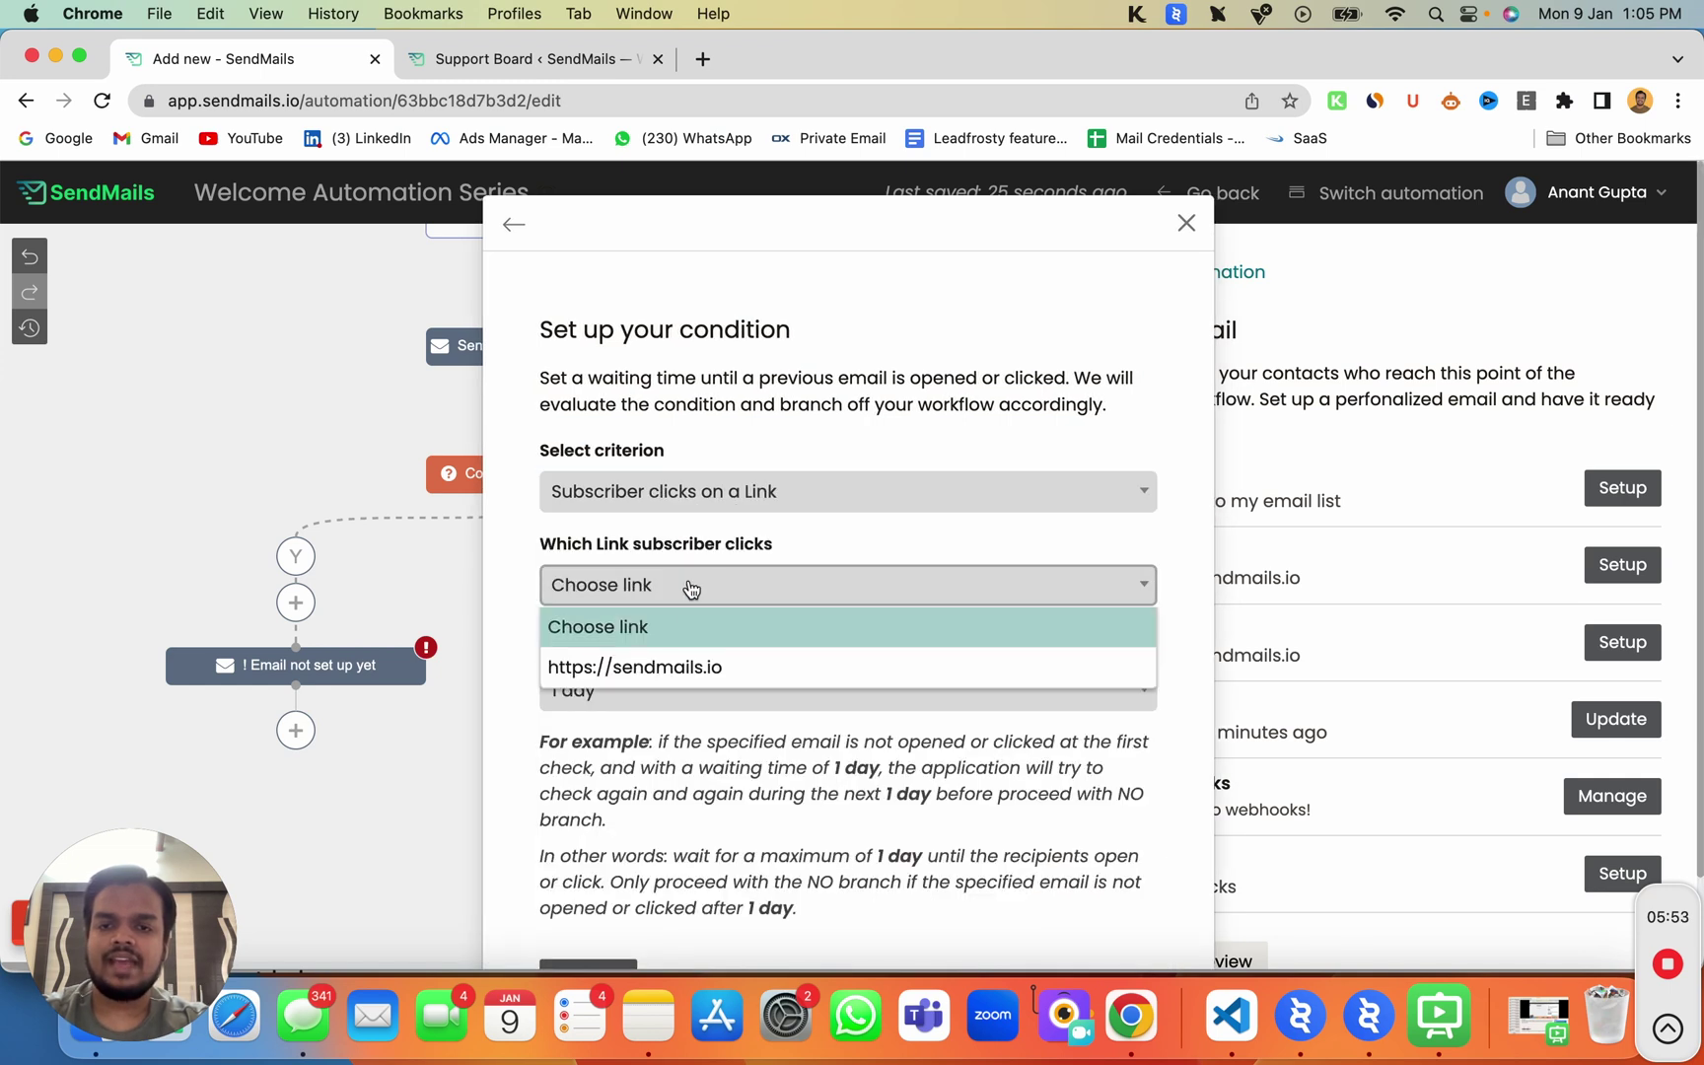
{"action": "left_click", "coordinate": [669, 671]}
{"action": "left_click", "coordinate": [653, 592]}
{"action": "left_click", "coordinate": [772, 668]}
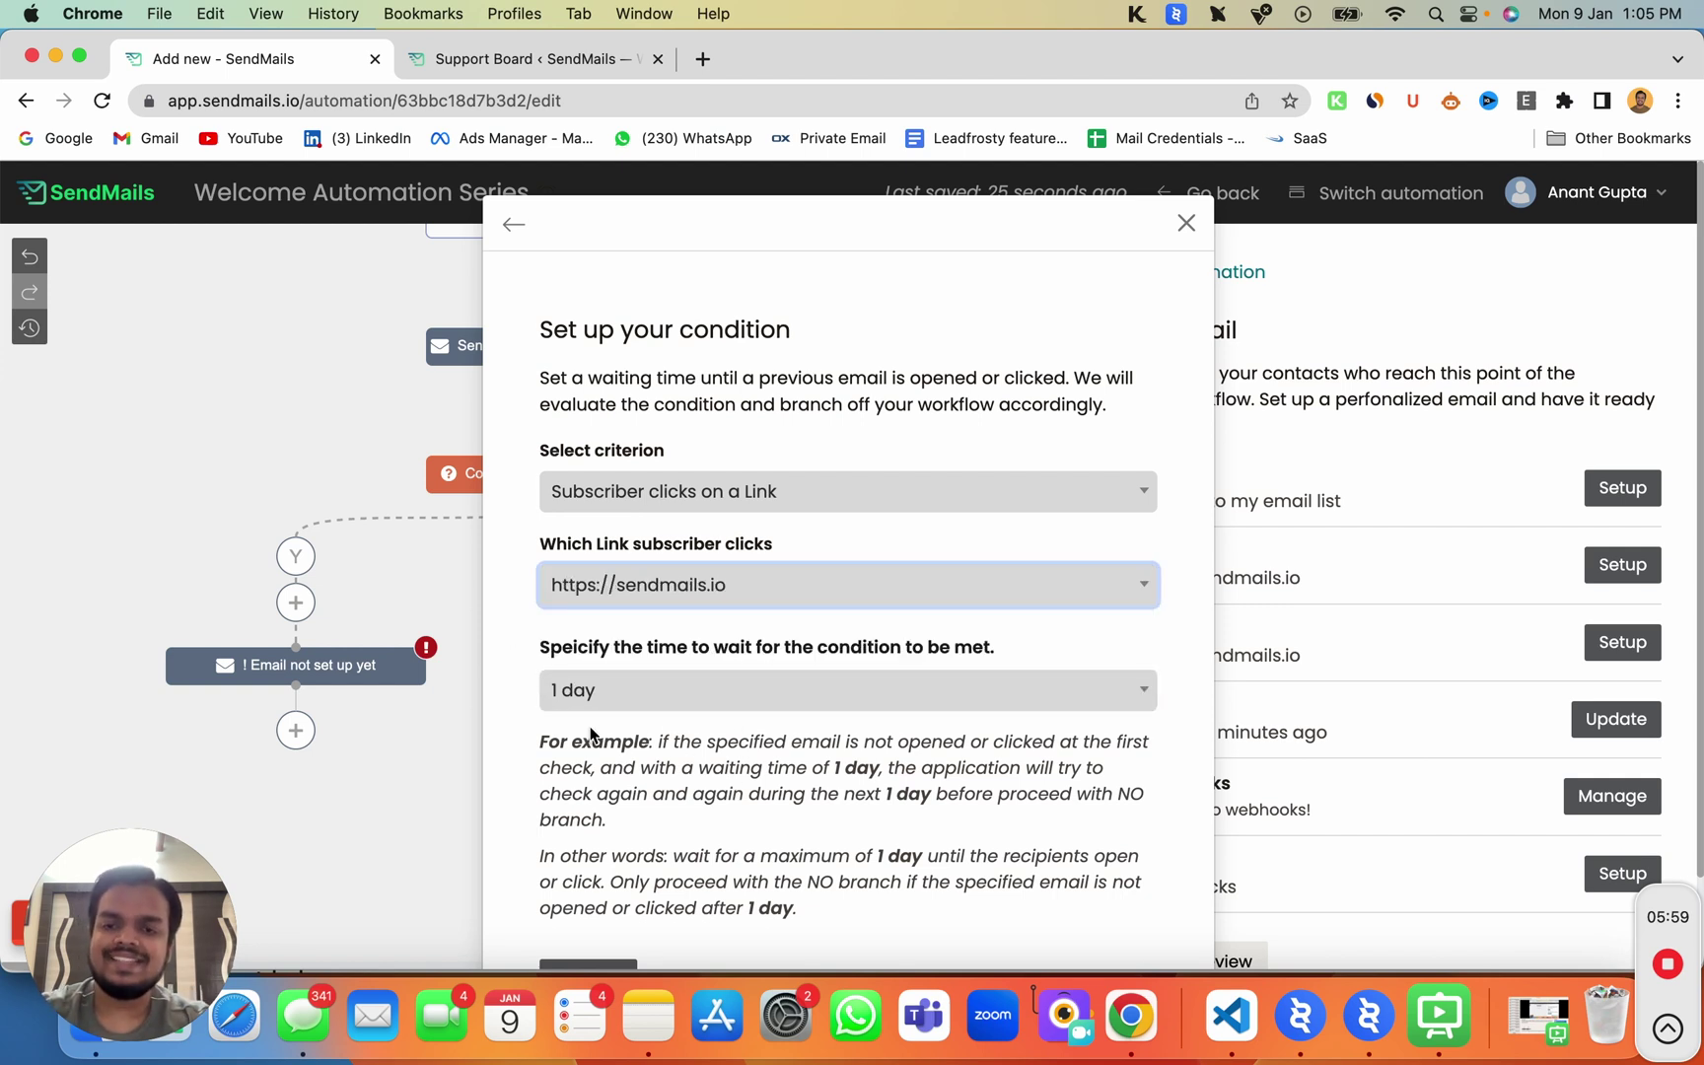
{"action": "left_click", "coordinate": [607, 896]}
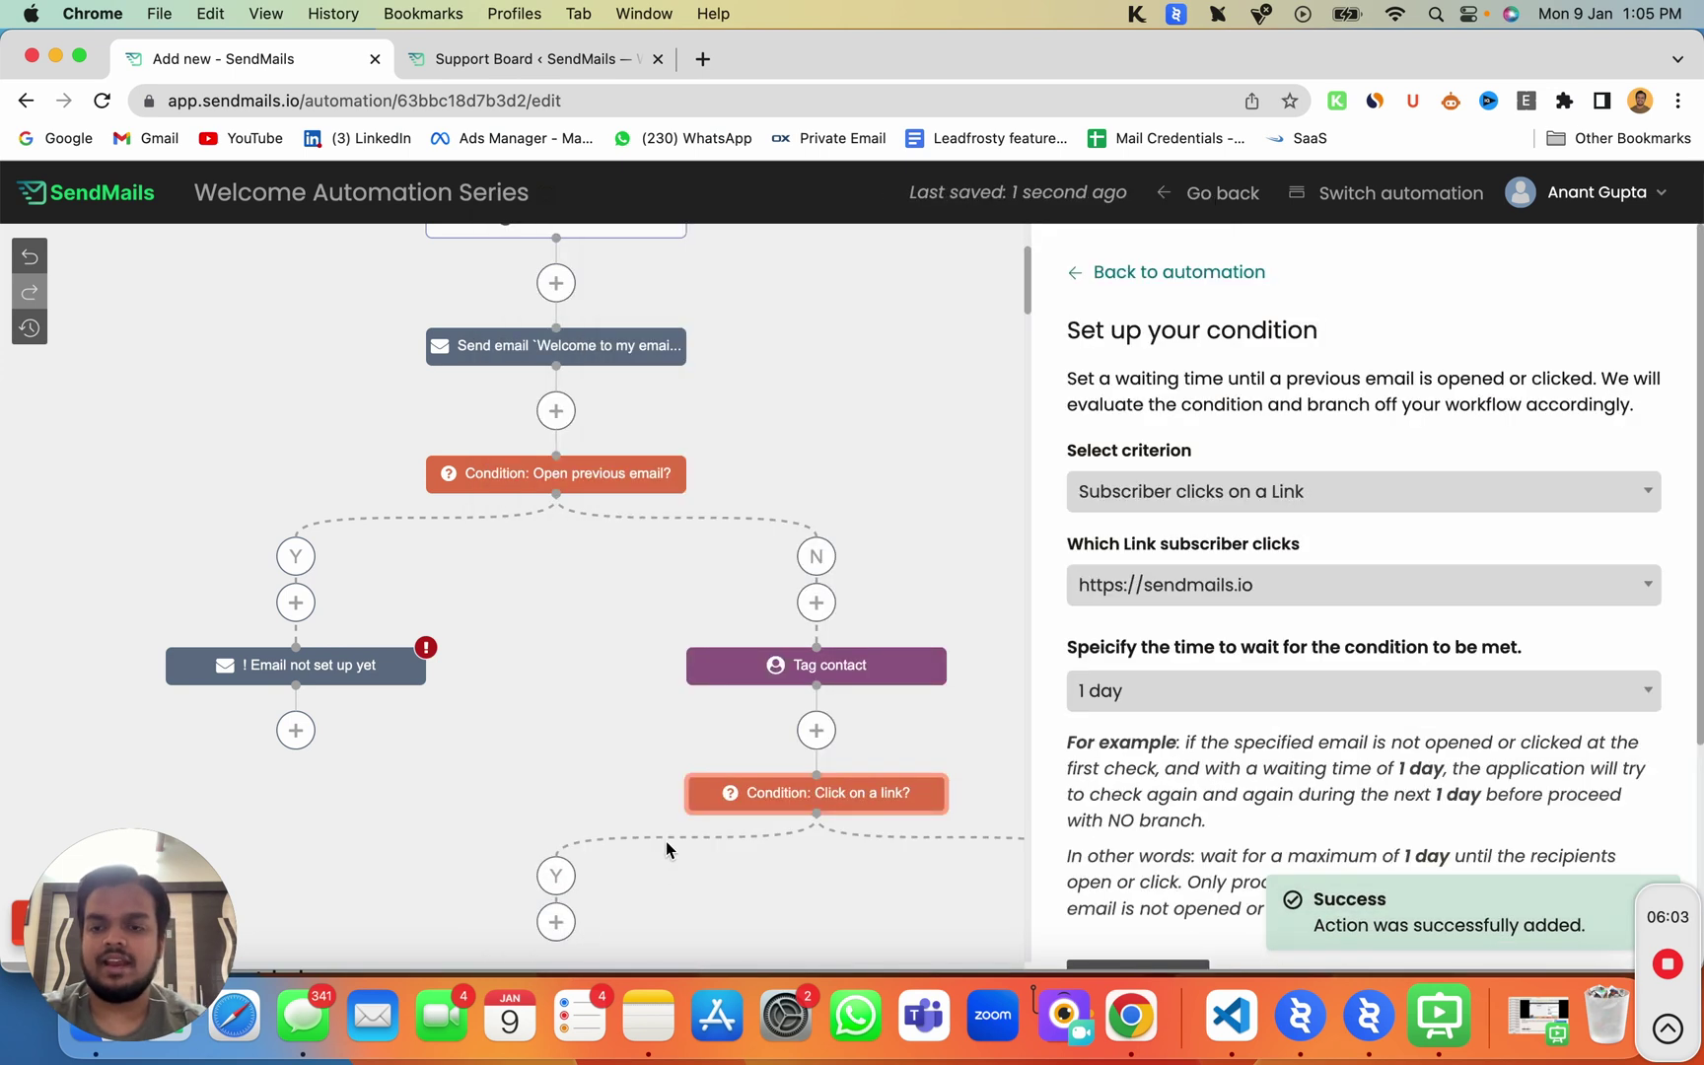
{"action": "scroll", "coordinate": [667, 849], "scroll_direction": "down", "scroll_amount": 5}
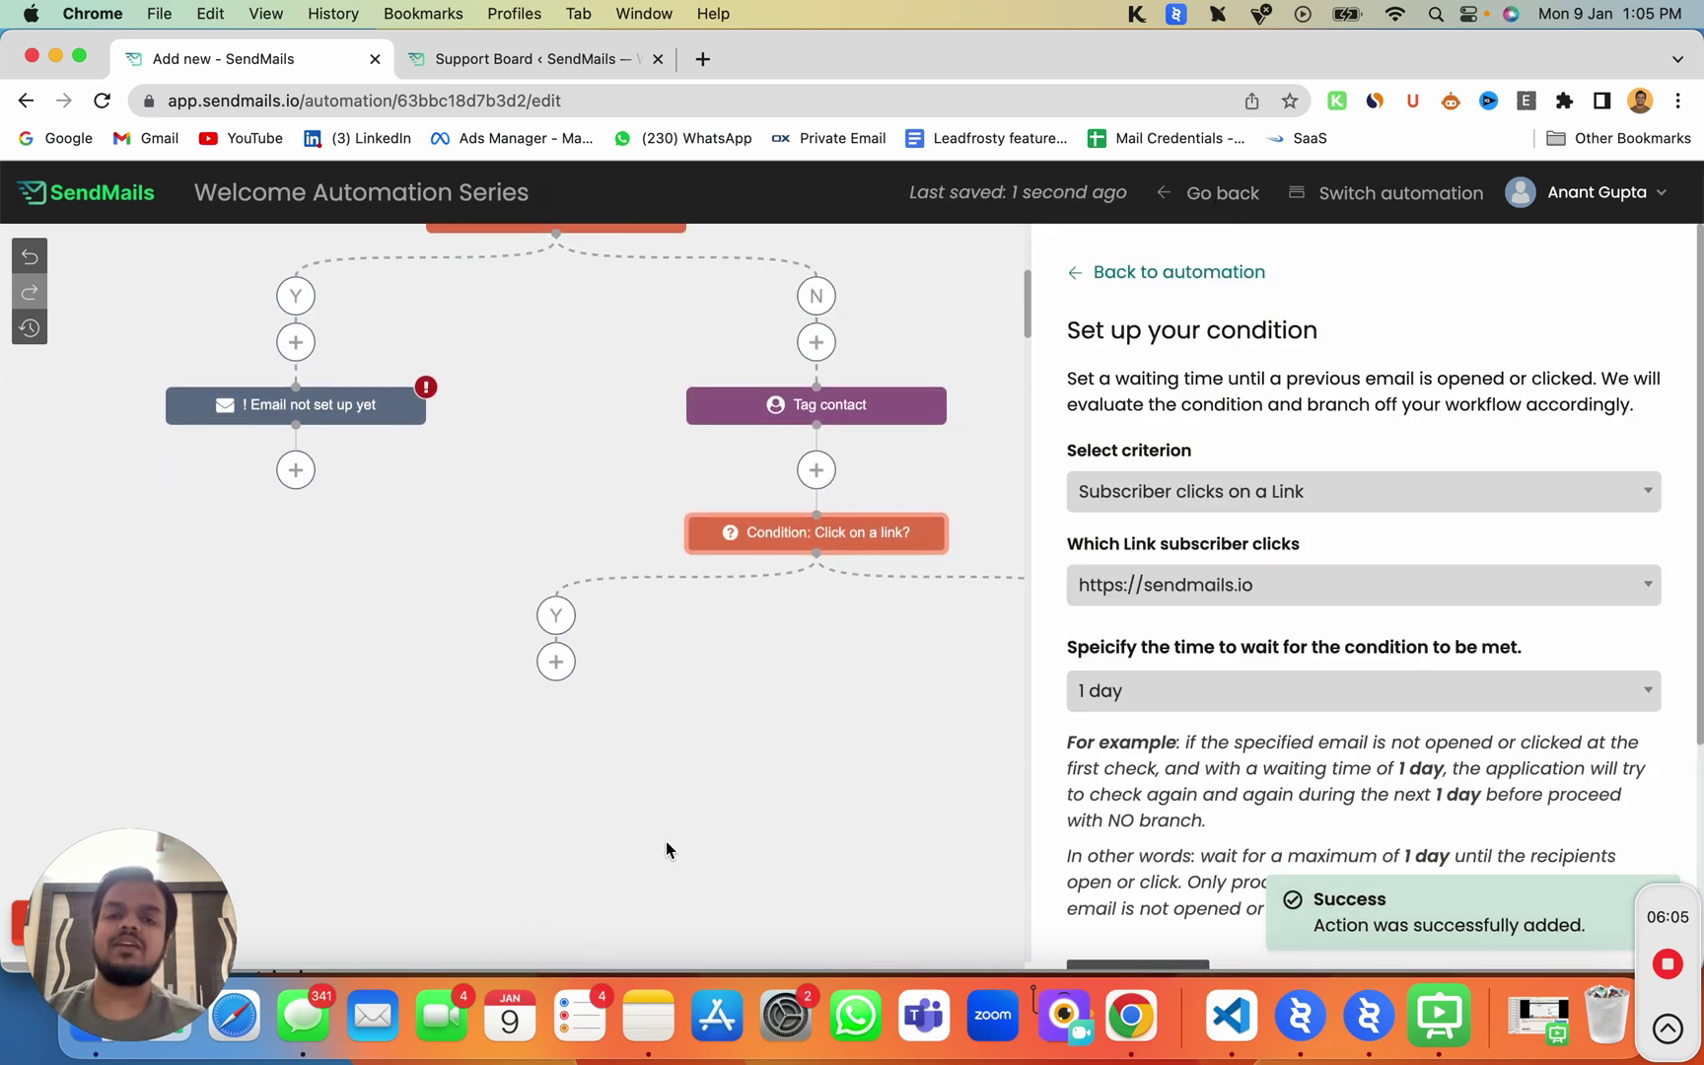